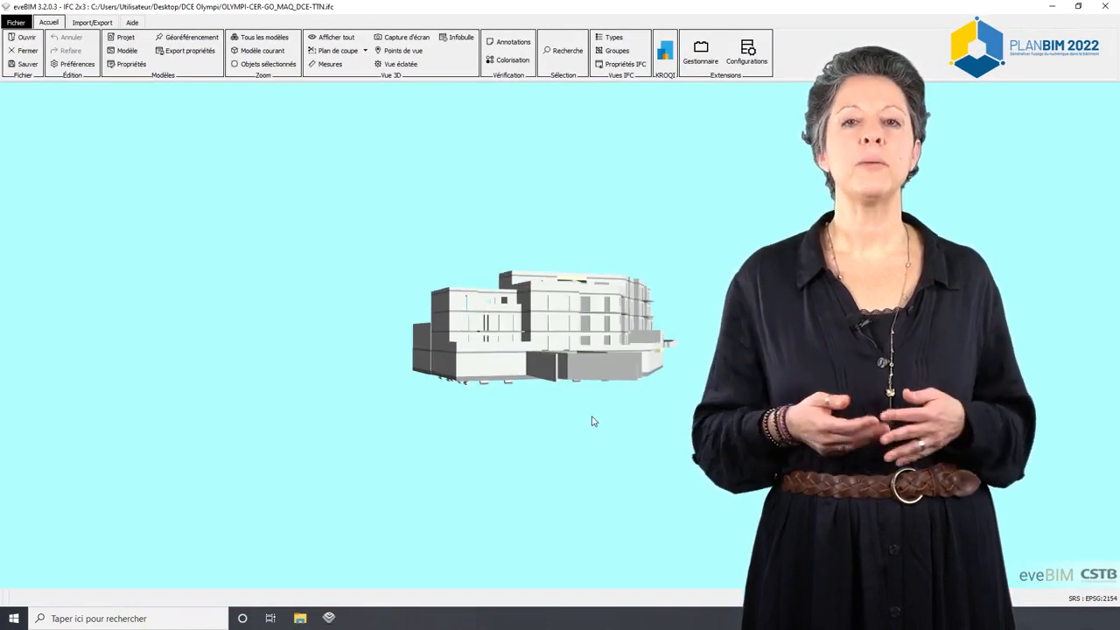
Examine the building model's facades, balconies and roof from several angles and distances.
scroll(586, 413, up, 2)
scroll(593, 423, down, 2)
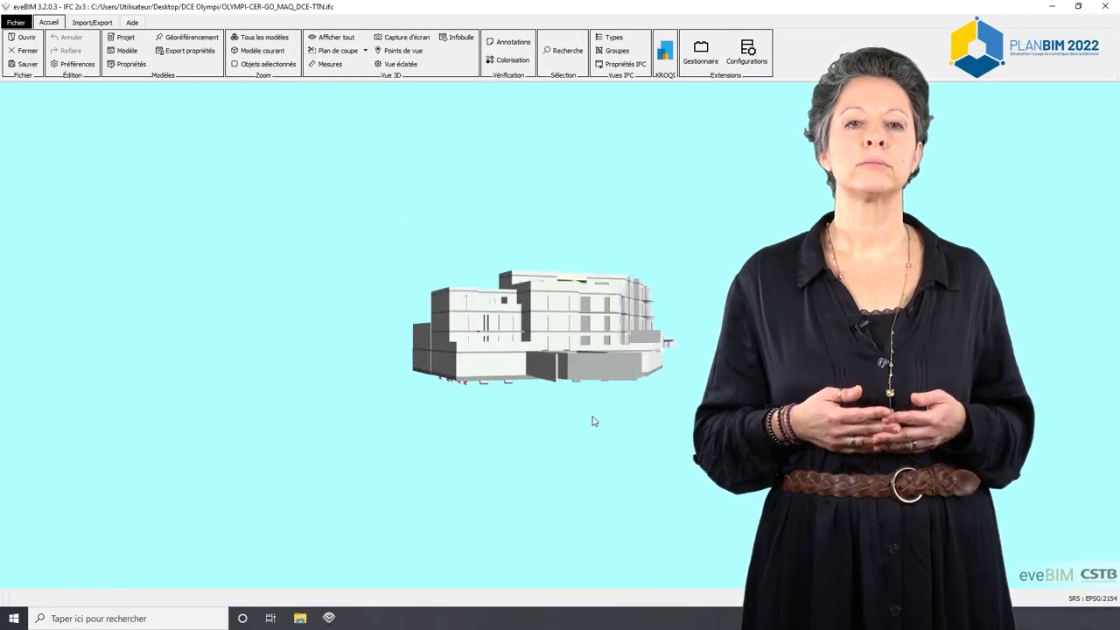
scroll(588, 412, up, 2)
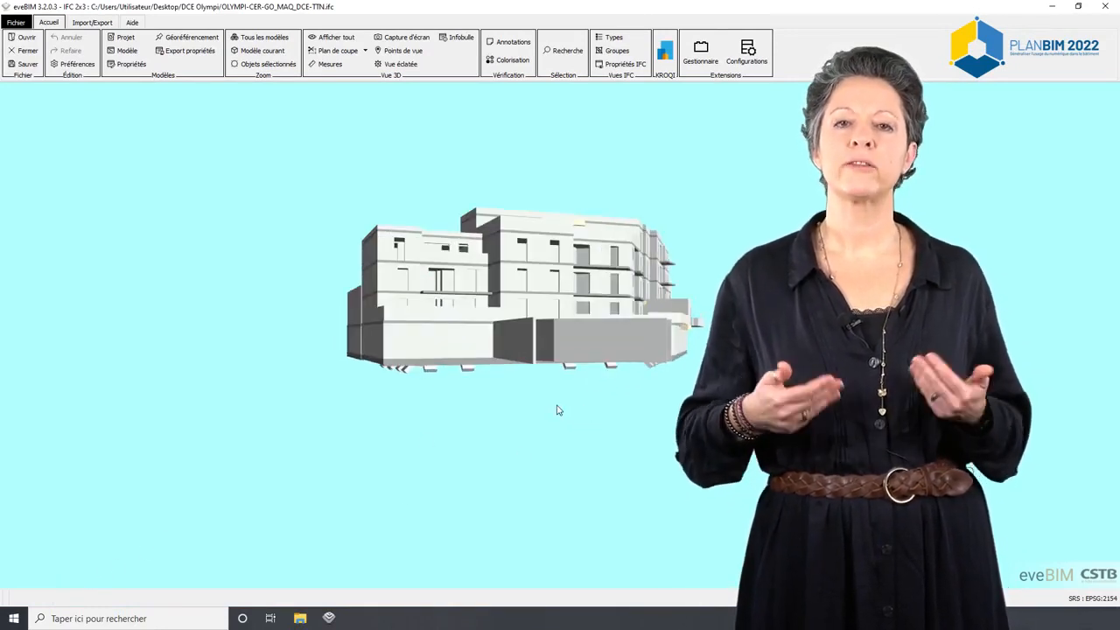
drag(558, 410, 490, 288)
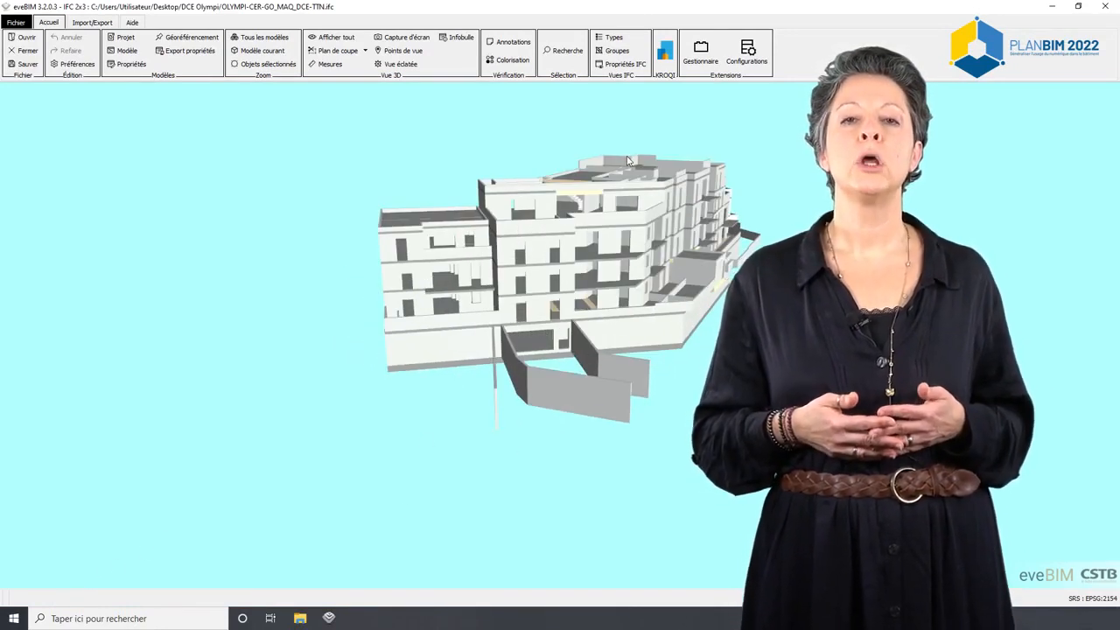
scroll(627, 160, up, 1)
scroll(627, 162, up, 1)
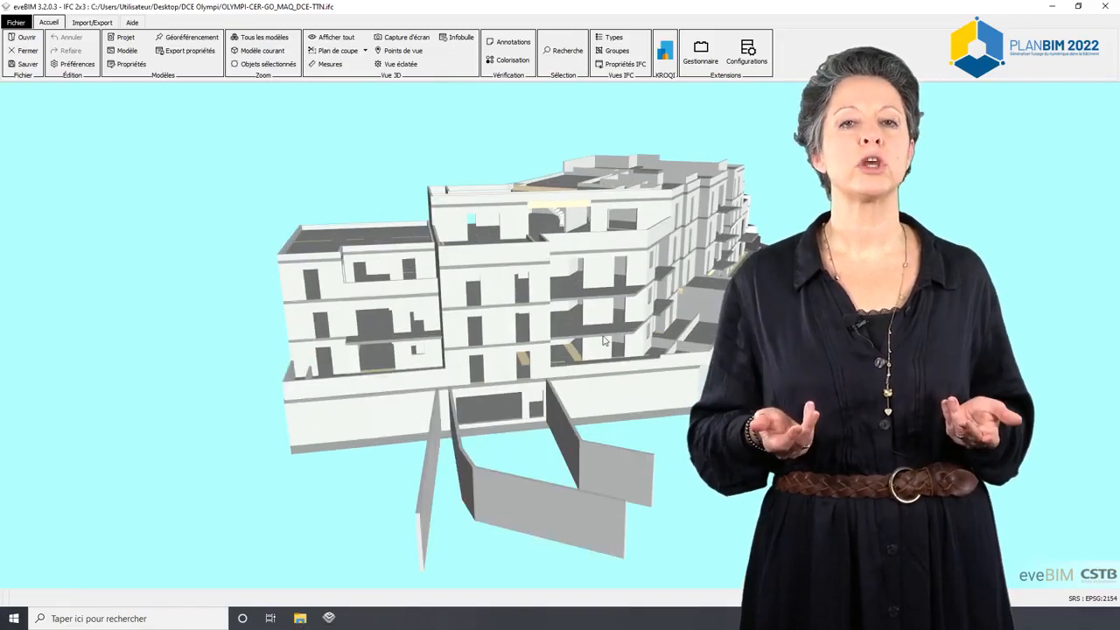
scroll(603, 341, up, 2)
scroll(604, 341, up, 2)
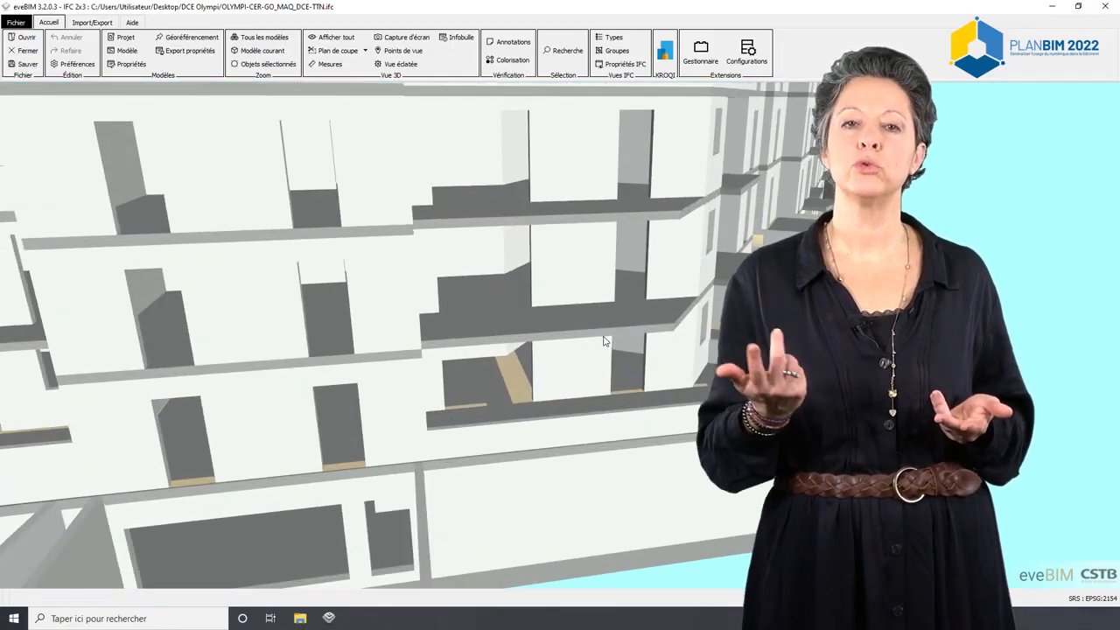
scroll(607, 350, down, 4)
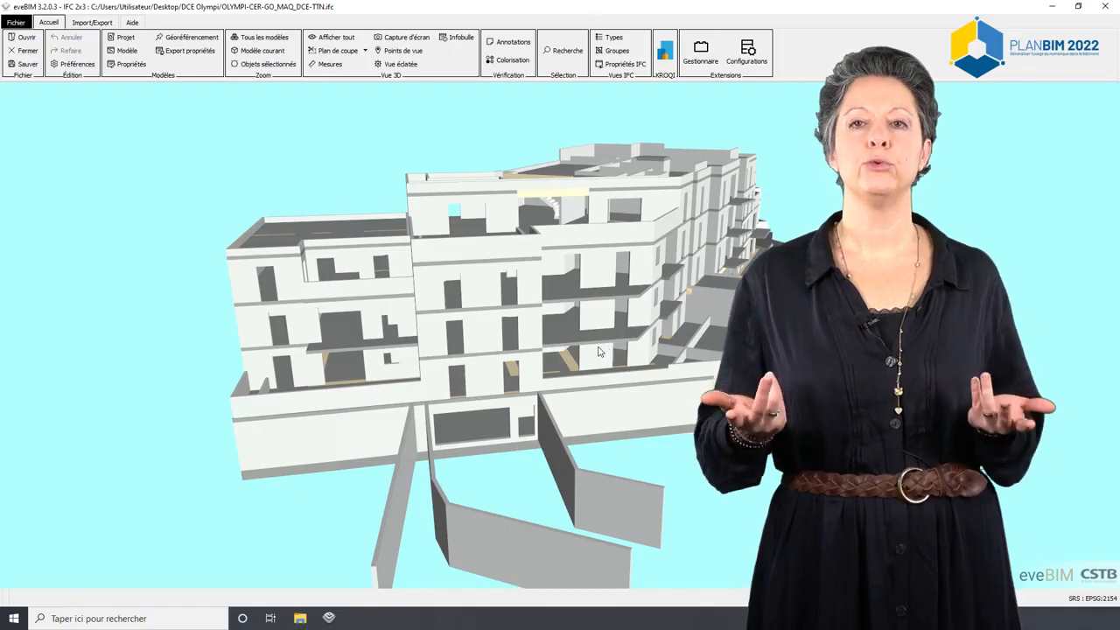
drag(604, 352, 645, 339)
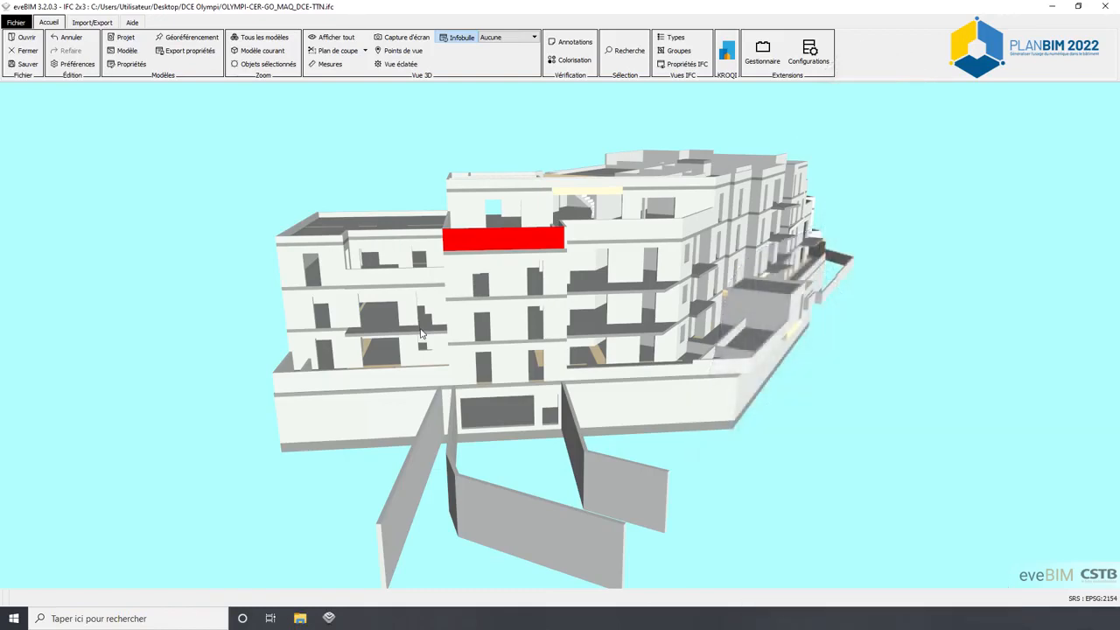
Add a new tooltip property-display configuration named "Maquette GO" in the preferences.
click(534, 37)
click(498, 68)
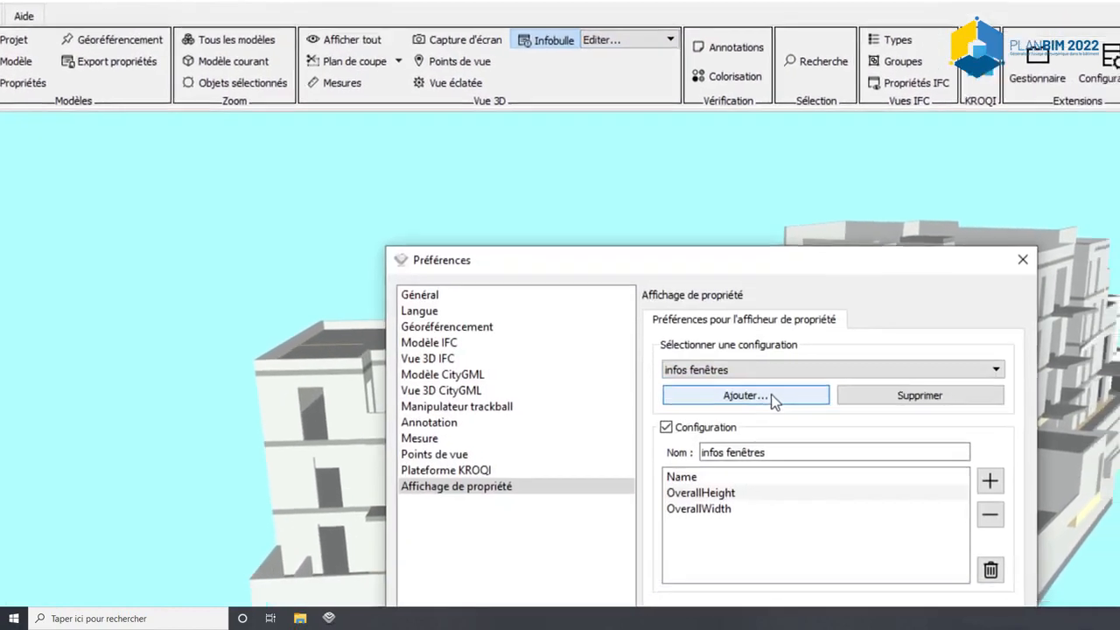
click(785, 416)
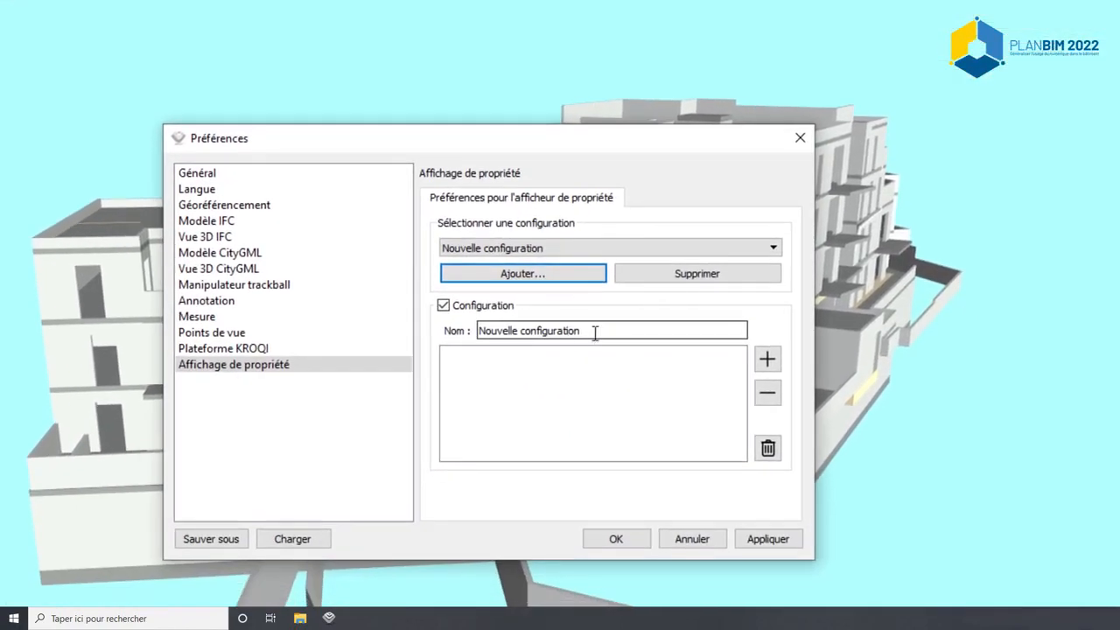
drag(854, 475, 699, 445)
text(Maquette GO)
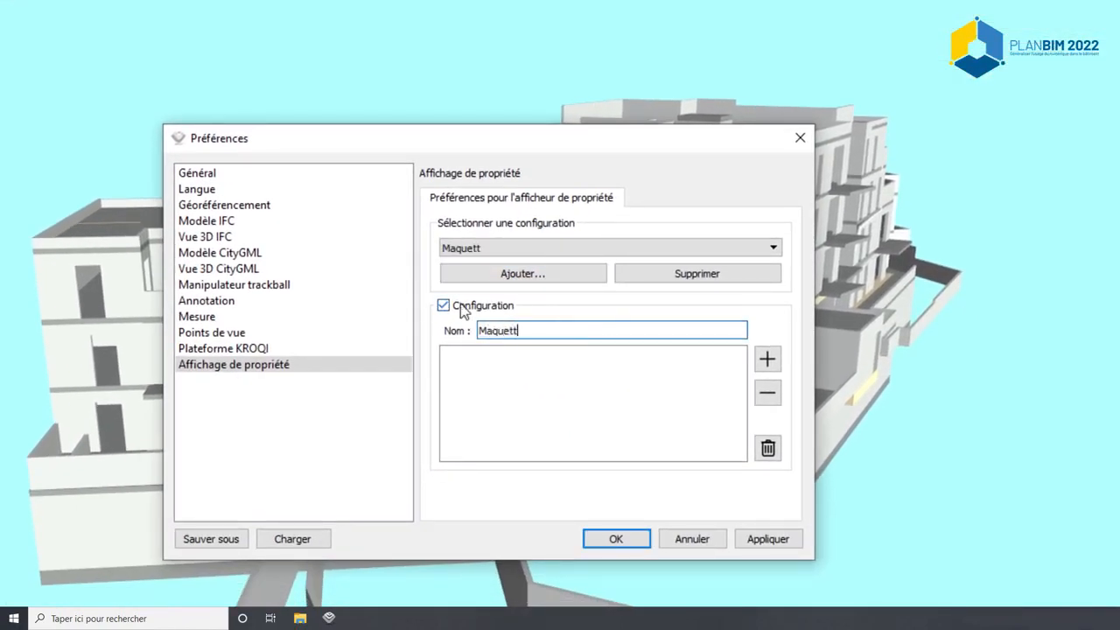
Add the Name field to the Maquette GO configuration and save the preferences.
click(767, 359)
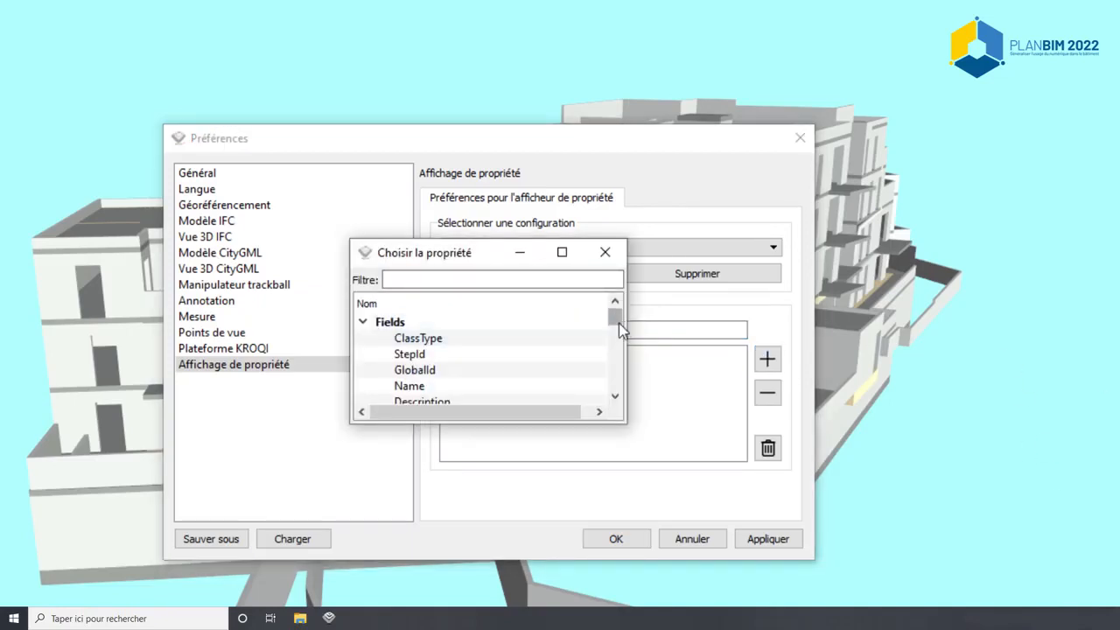
drag(628, 334, 1052, 335)
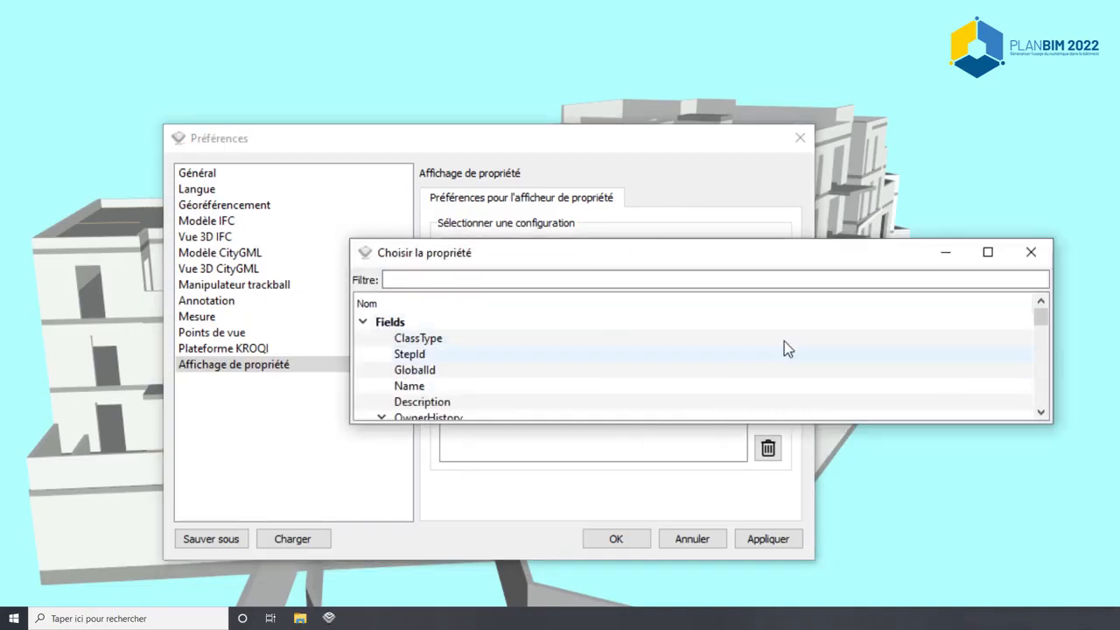
click(462, 387)
click(1031, 252)
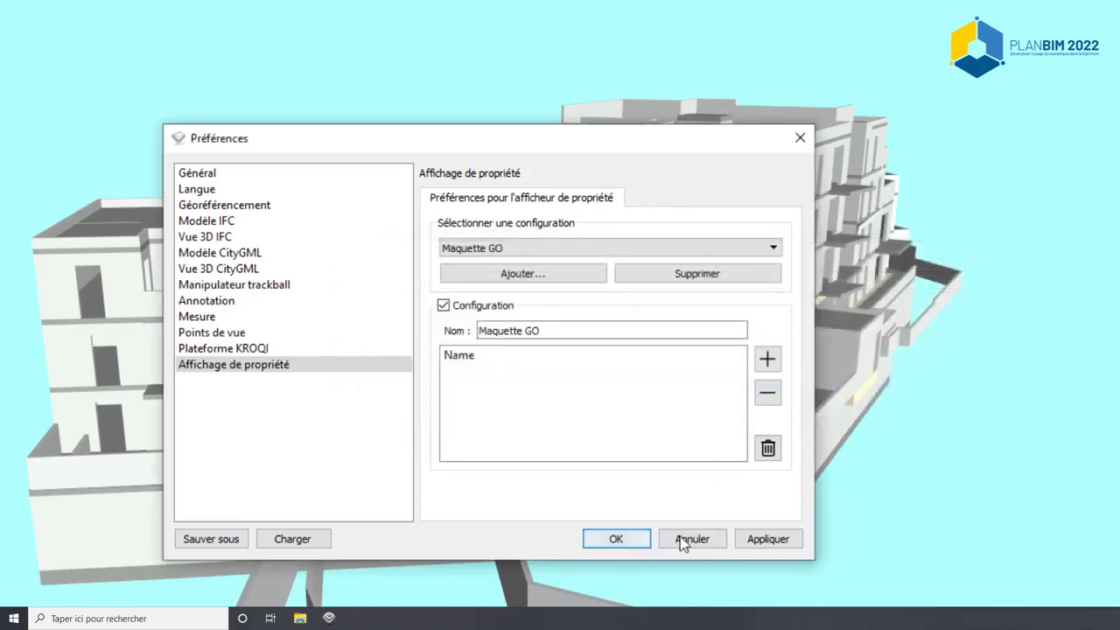
click(615, 539)
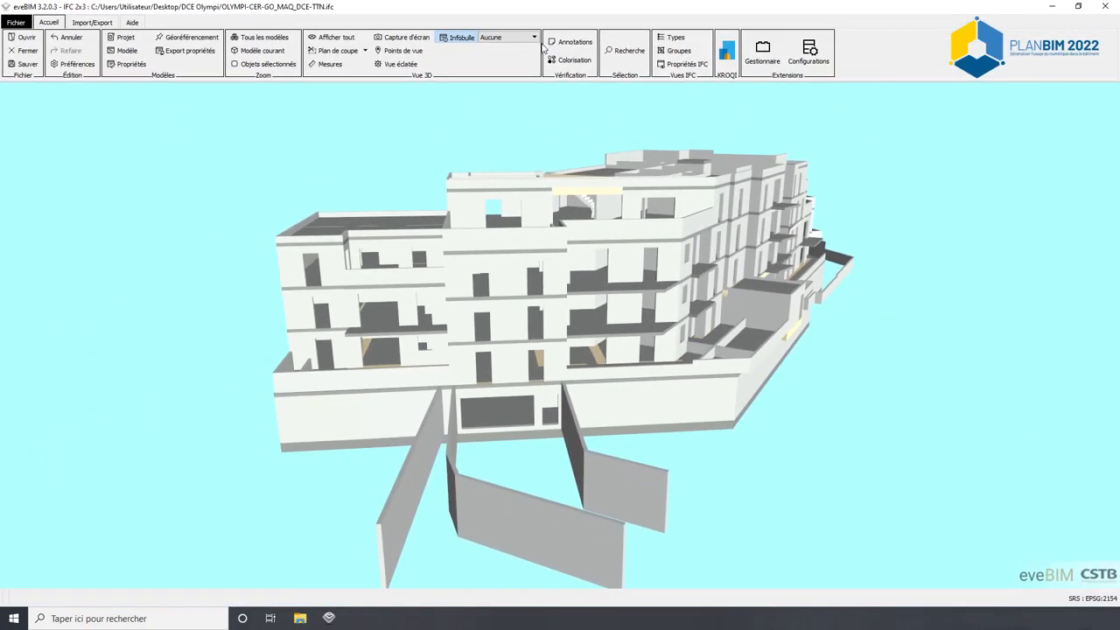
Activate the Maquette GO tooltip configuration and display the tooltip for the facade walls.
click(512, 36)
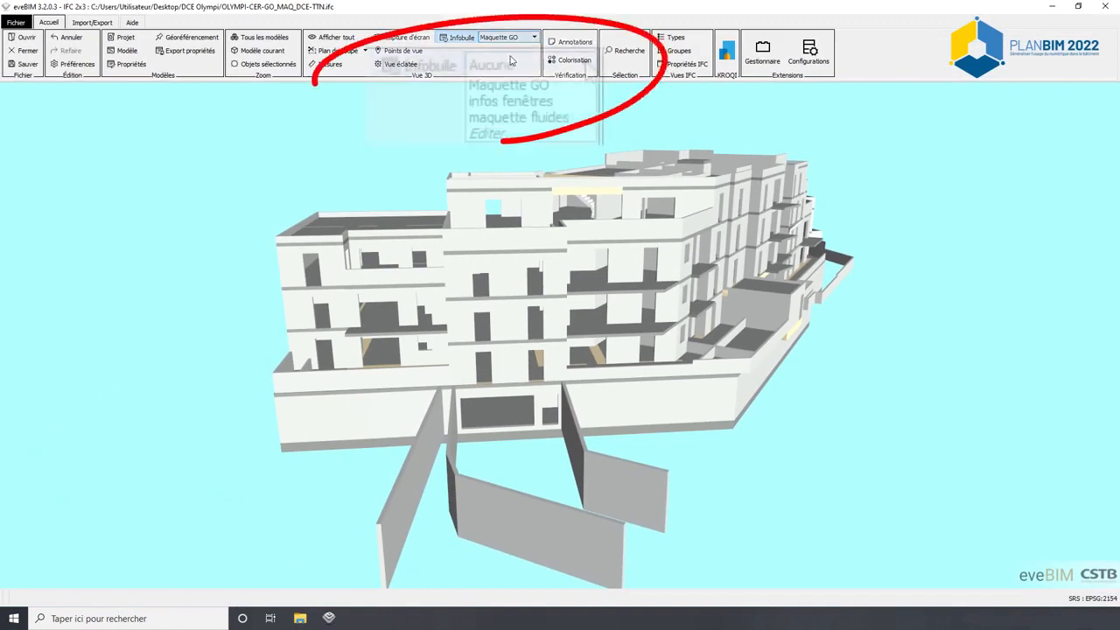
click(535, 106)
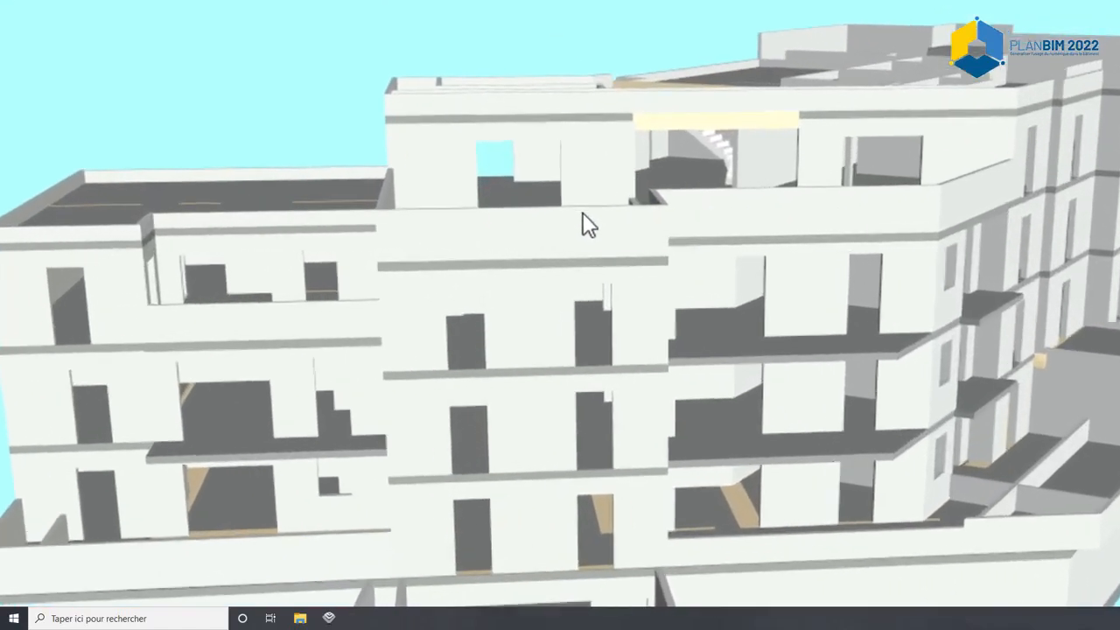
mouse_move(512, 248)
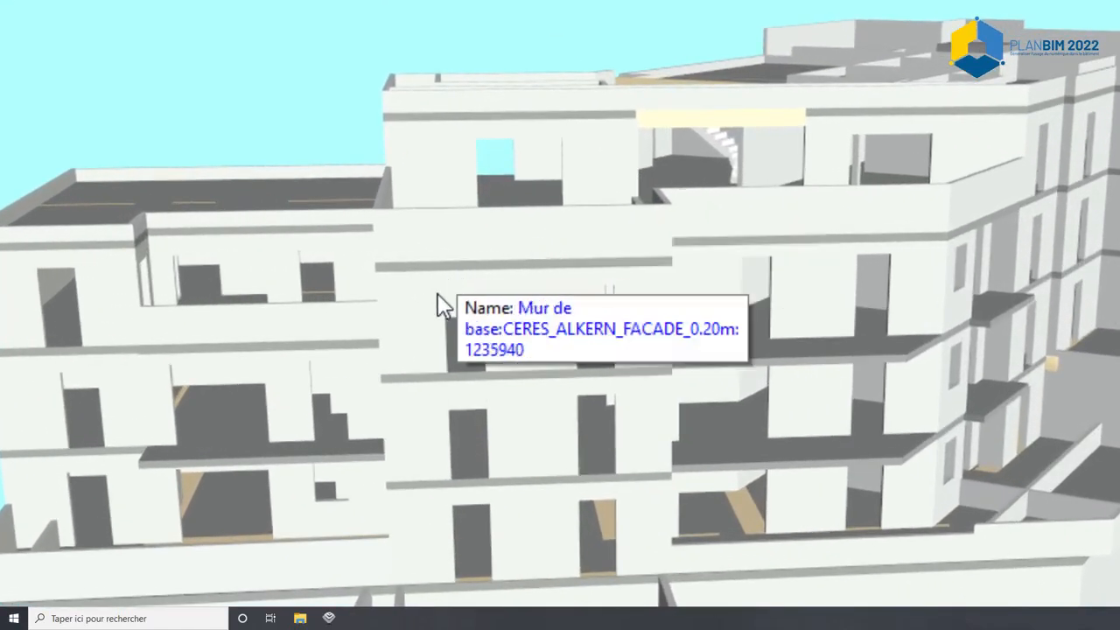
mouse_move(44, 331)
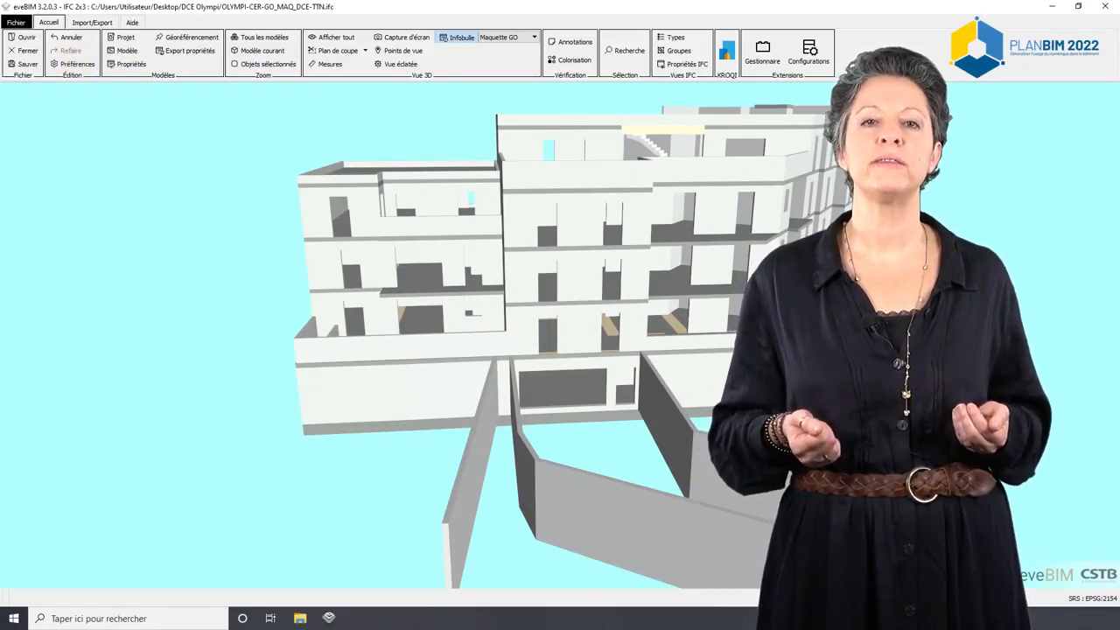
Select the balcony slab on the lower wing's facade and show its properties.
click(443, 296)
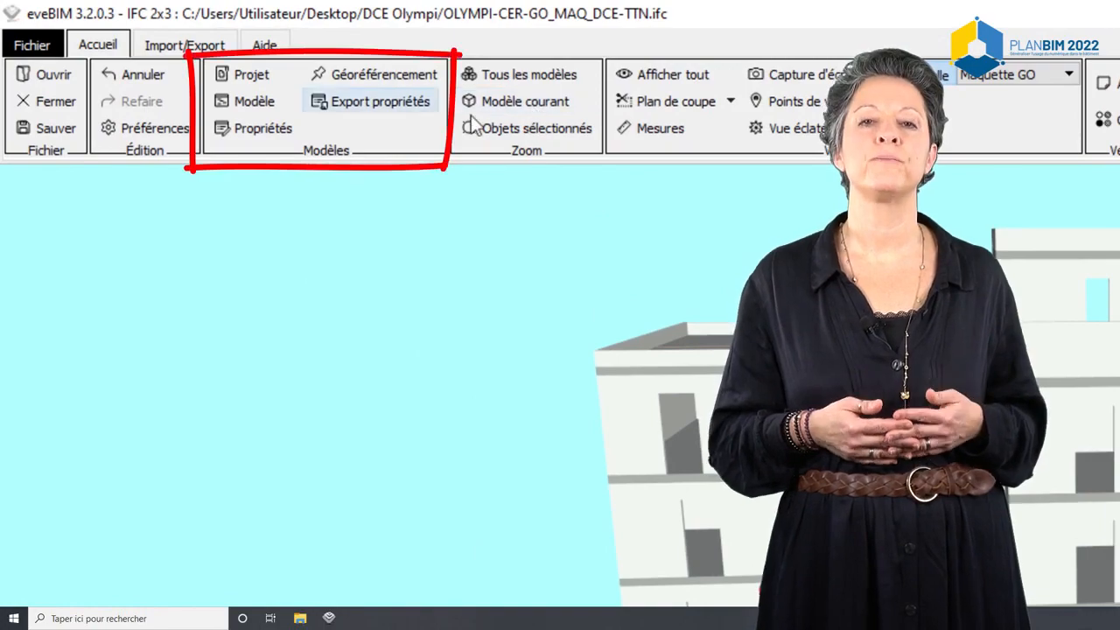
click(251, 131)
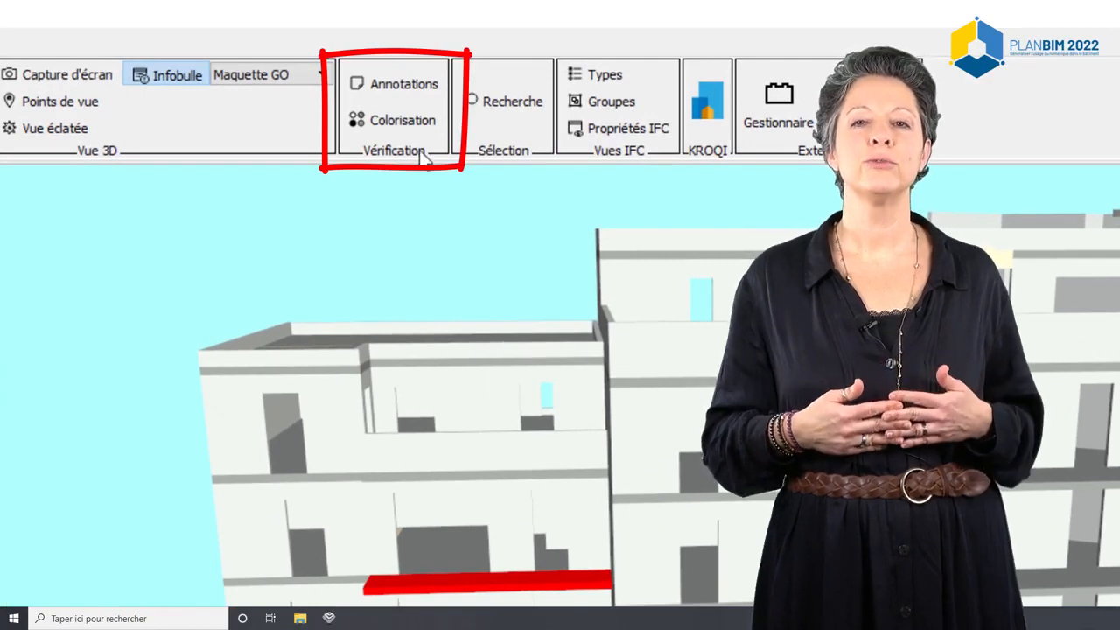
Open the colouring tool, choose Description under the Type fields as the property, and show its colour settings.
click(404, 120)
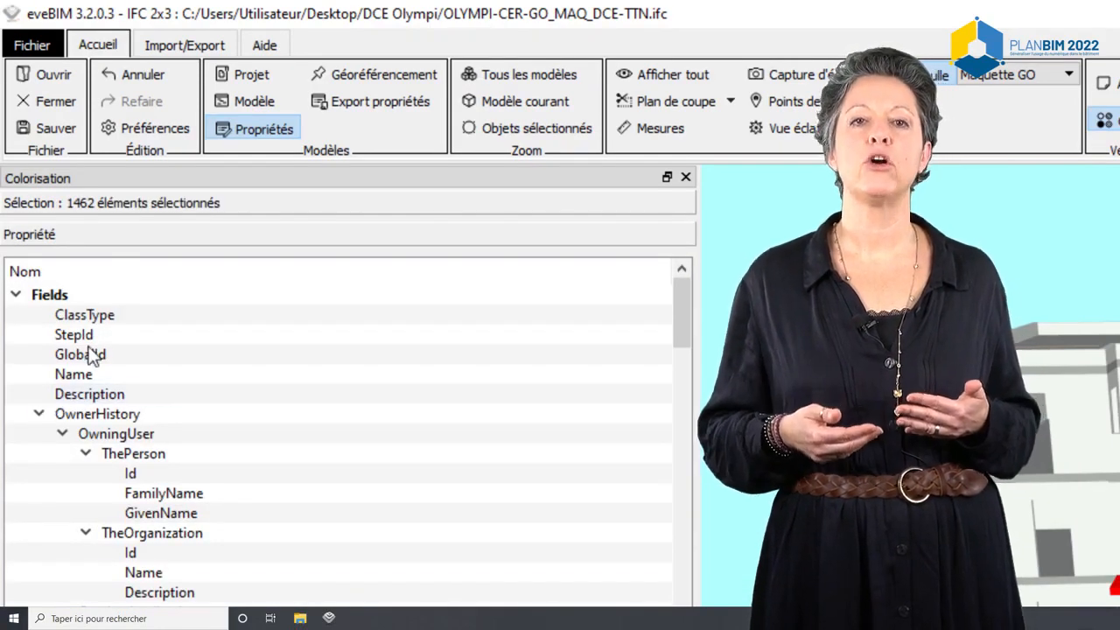
click(18, 295)
click(16, 315)
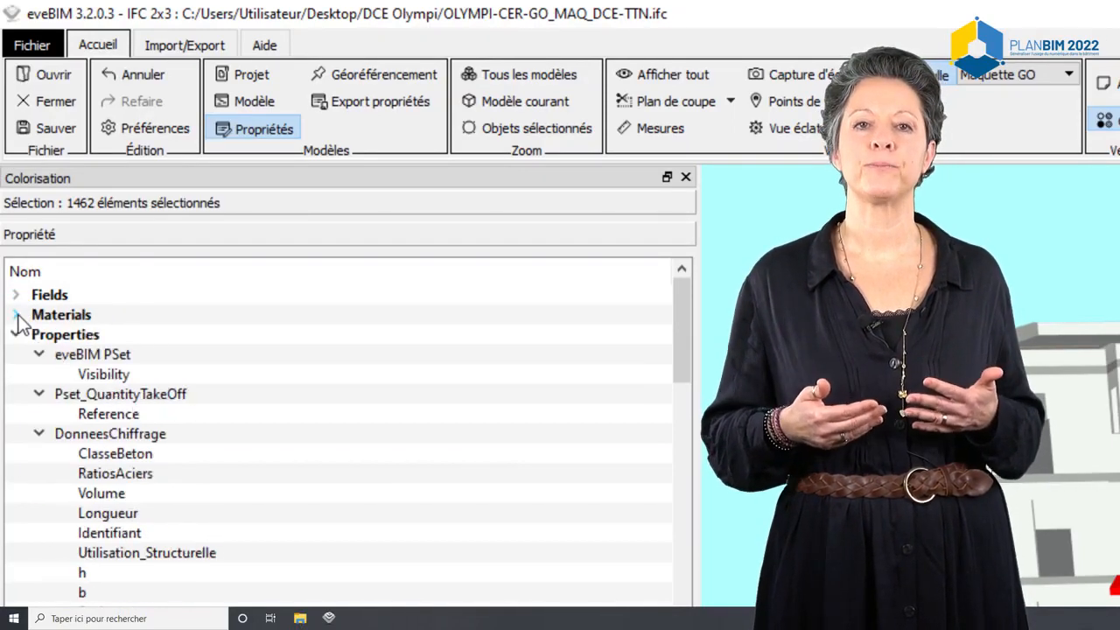
click(16, 335)
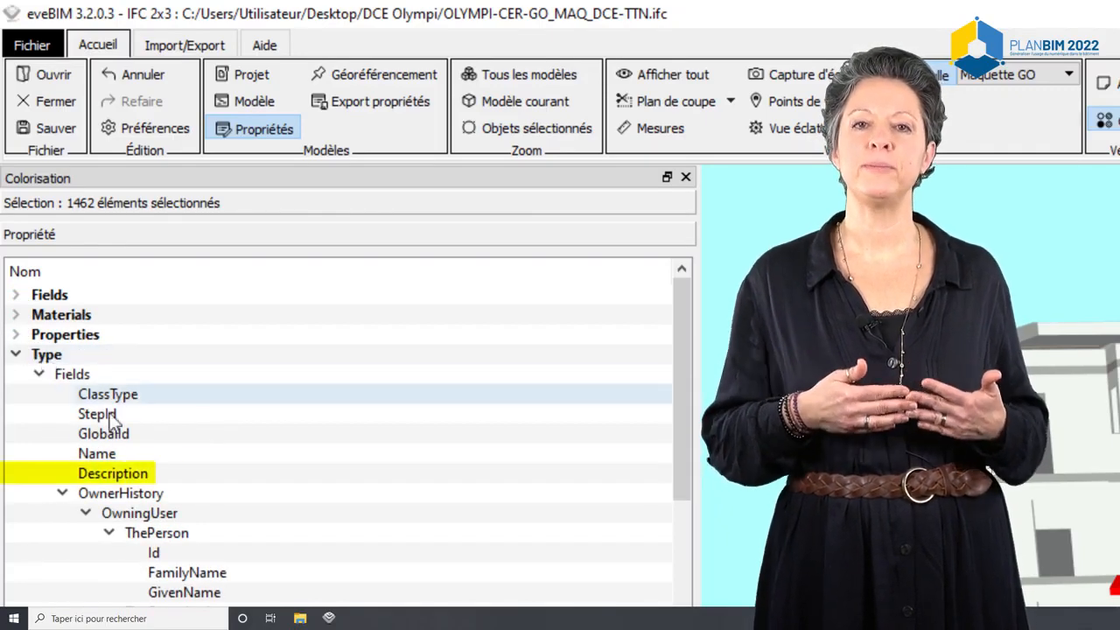
click(98, 476)
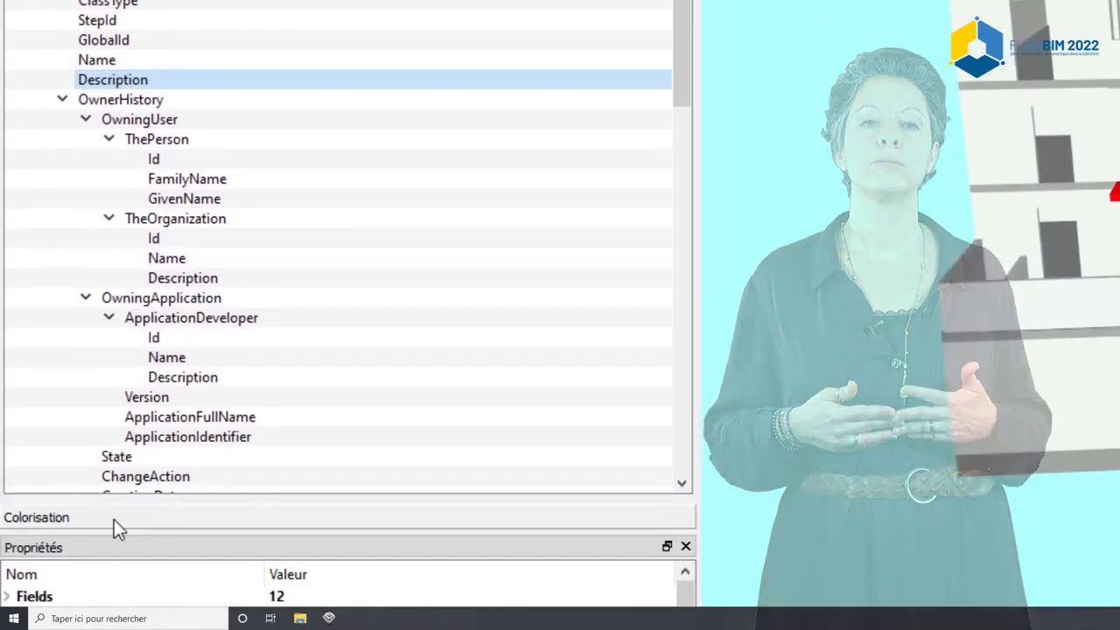
click(114, 519)
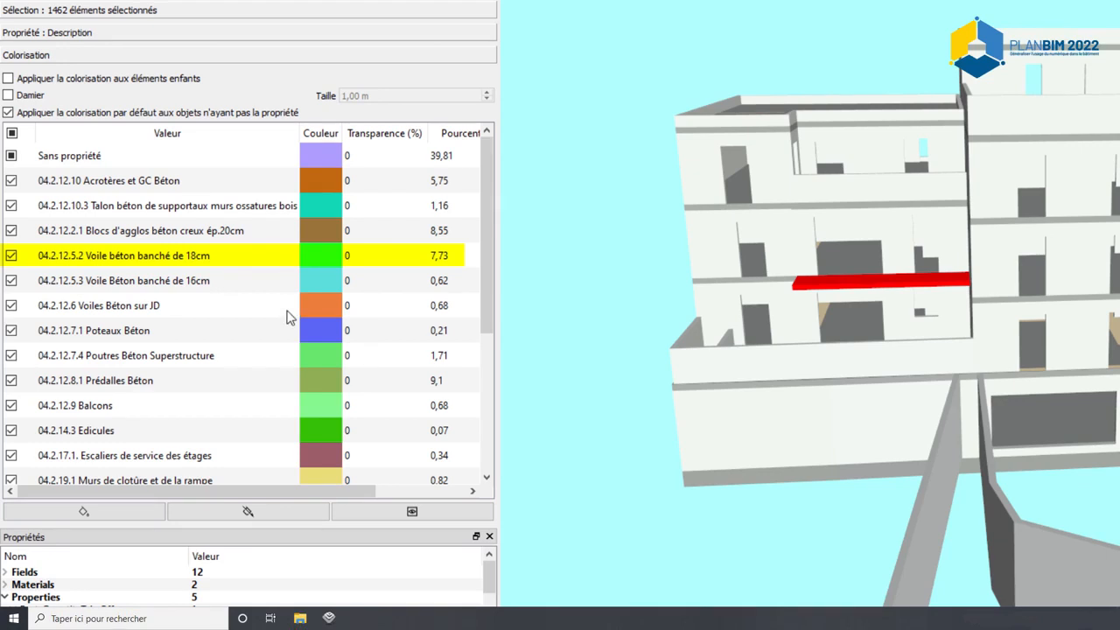
Recolour "04.2.12.5.2 Voile béton banché de 18cm" with screen-picked #b2ffff, stored as a custom colour, and apply the colouring to the model.
double_click(328, 256)
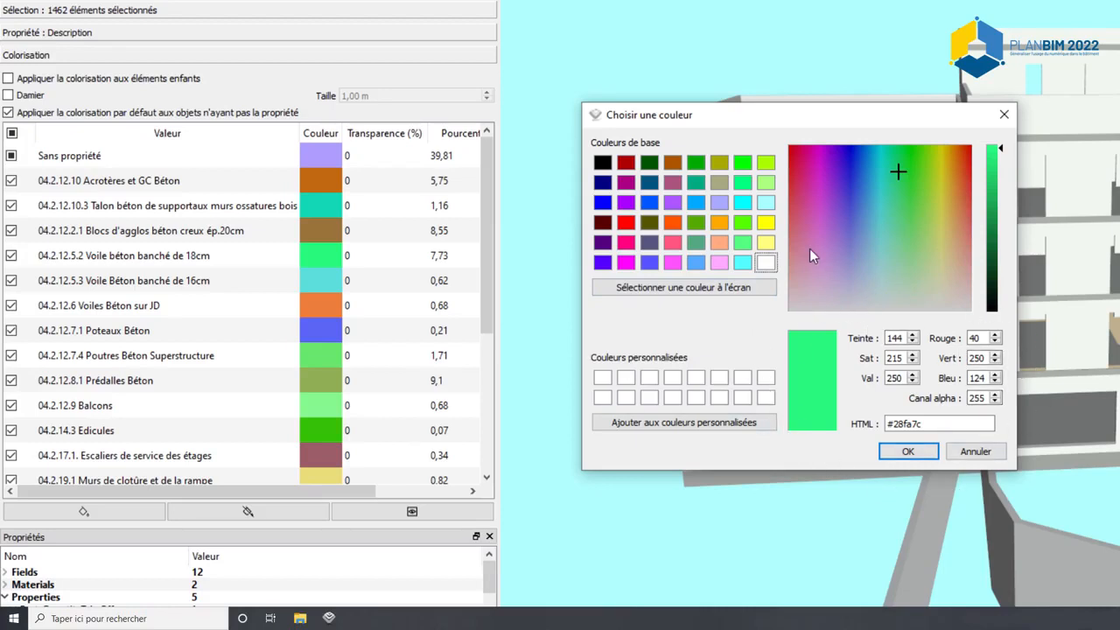
click(675, 299)
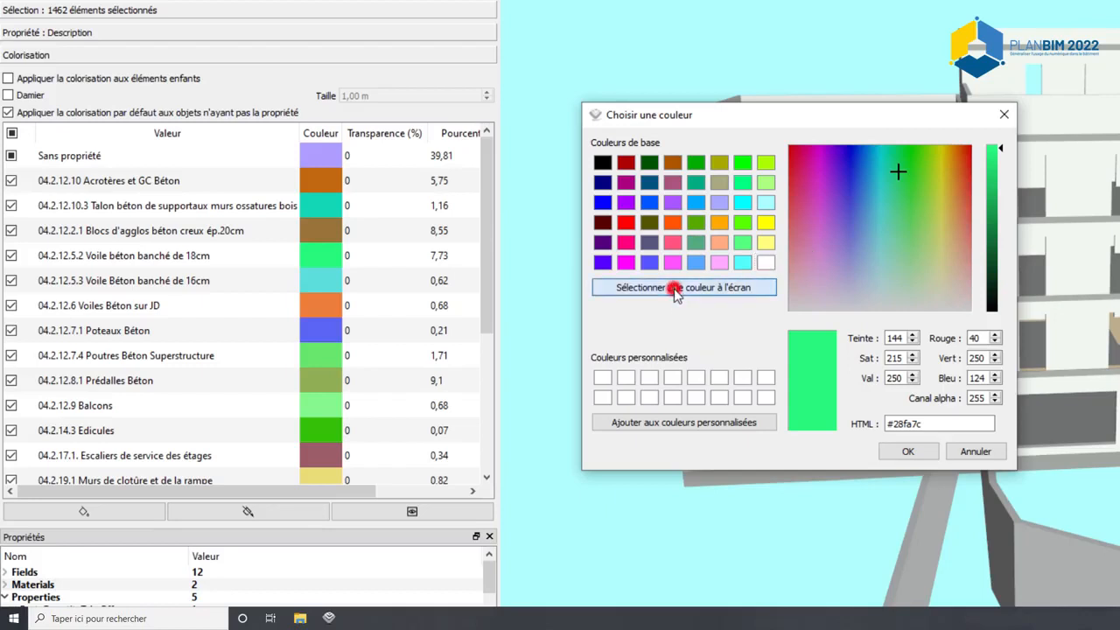
click(818, 27)
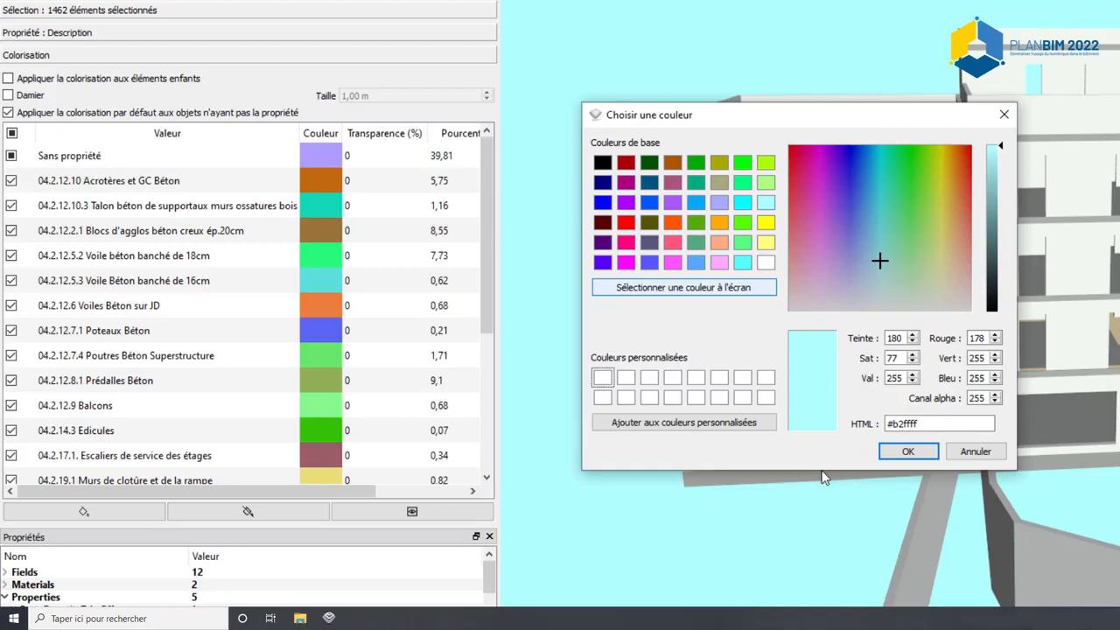
click(667, 428)
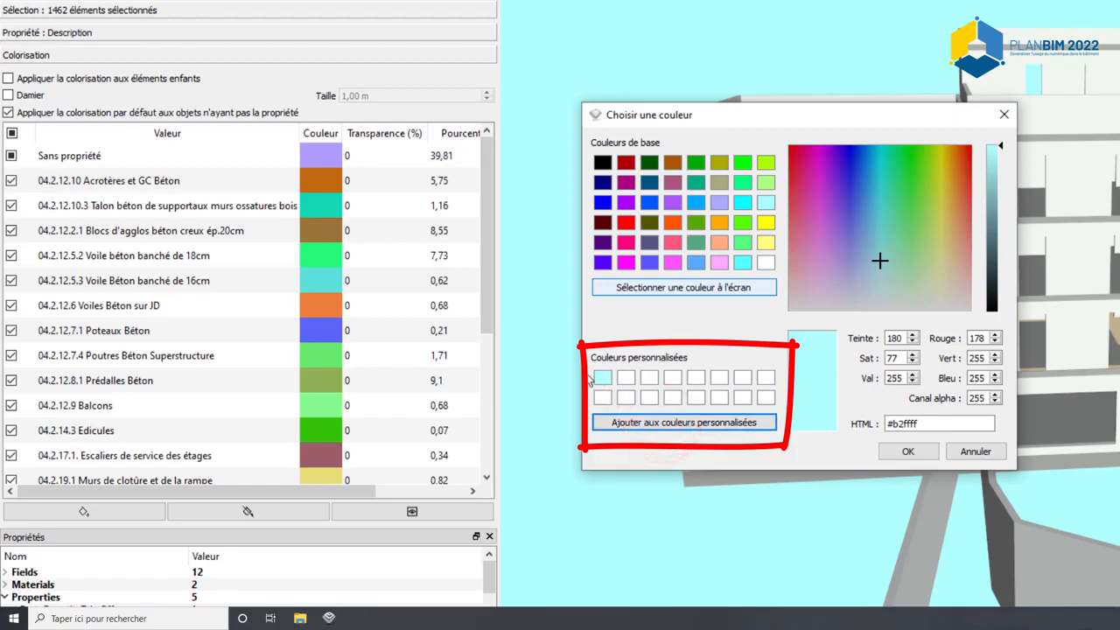
click(906, 453)
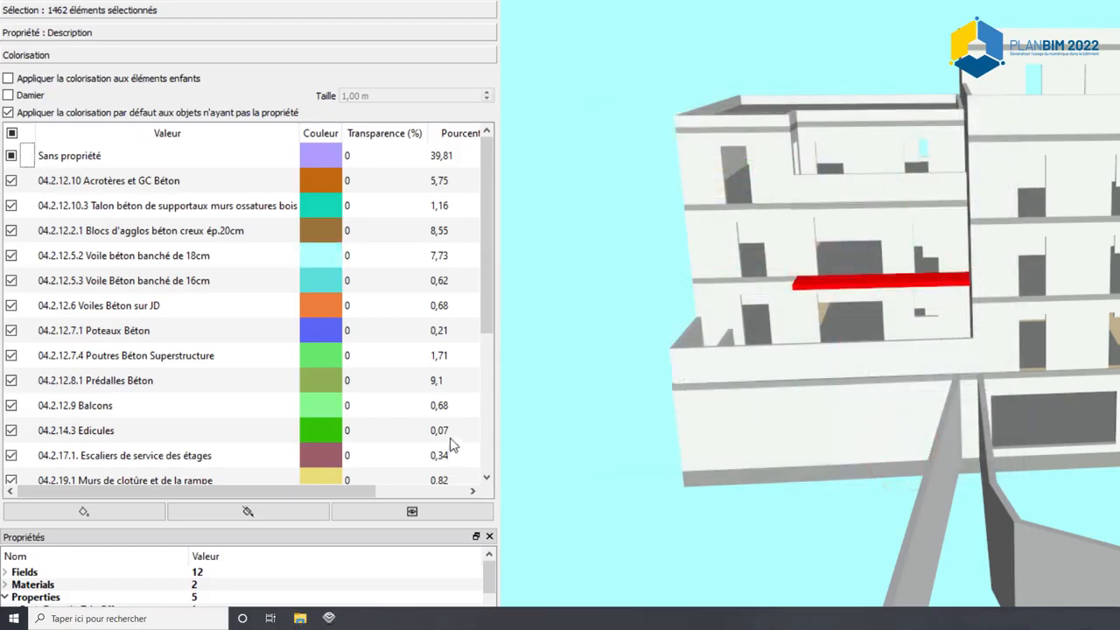
click(73, 515)
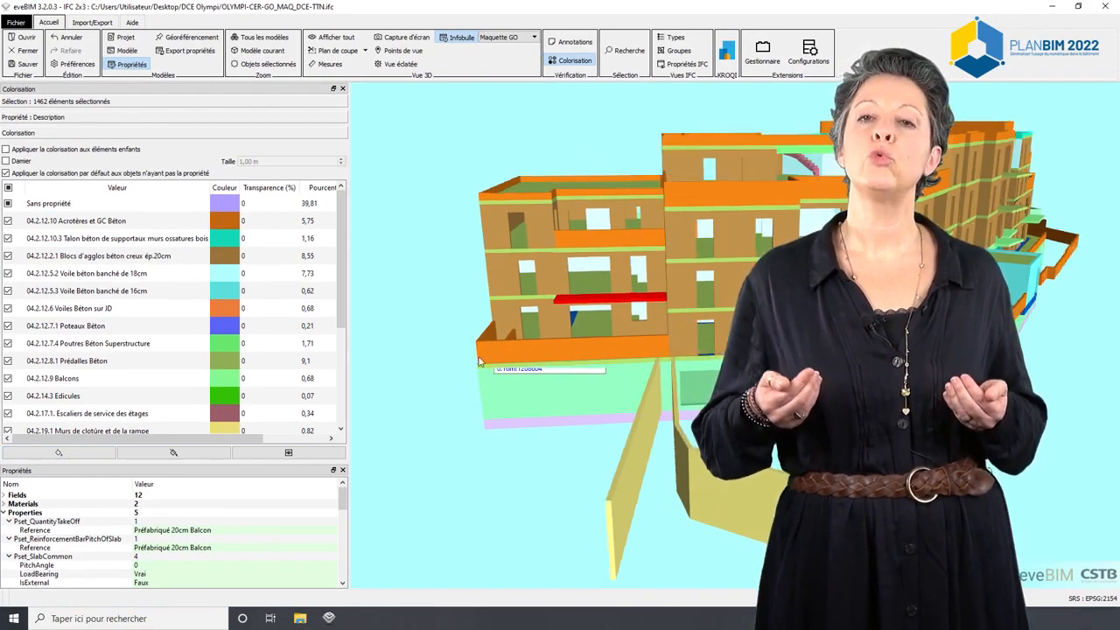
Save the current colouring settings as an extension configuration named "Article CCTP".
scroll(949, 276, up, 3)
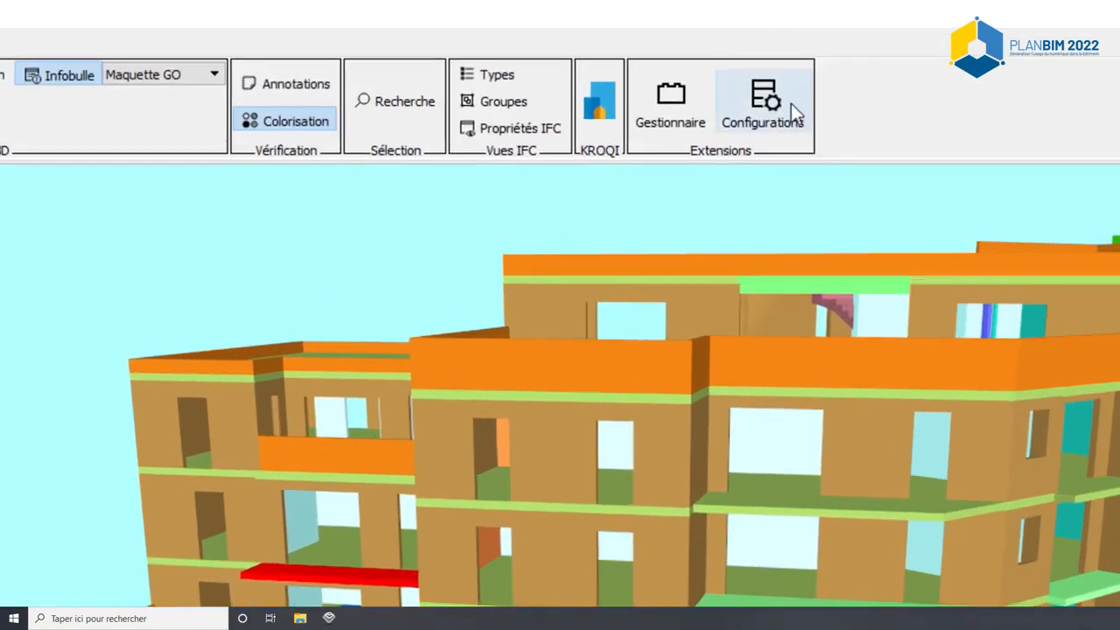
click(777, 102)
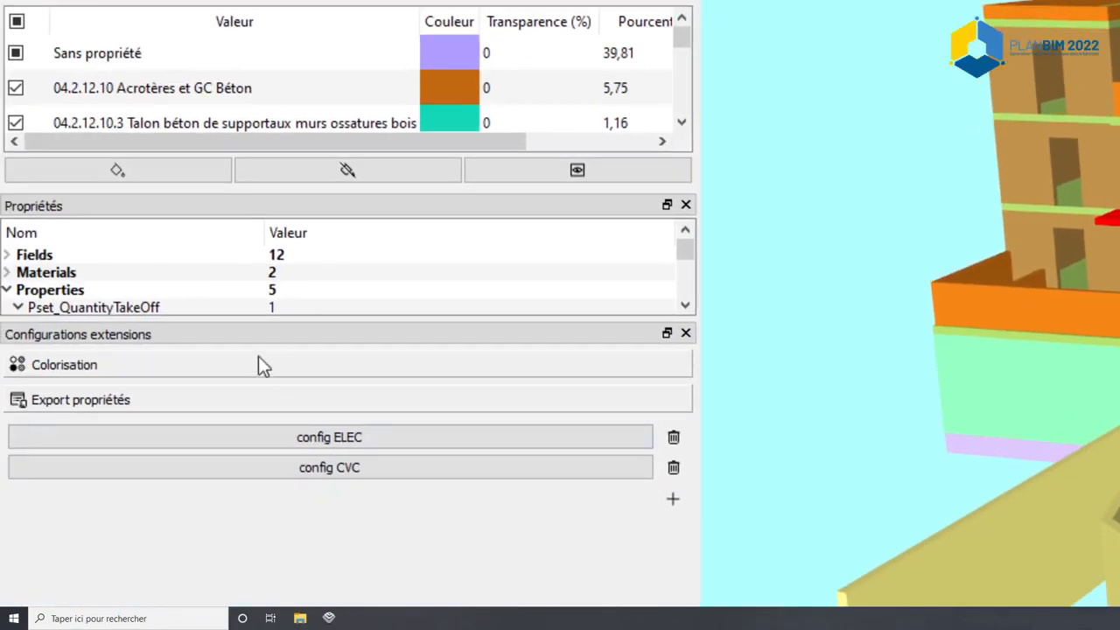
click(216, 366)
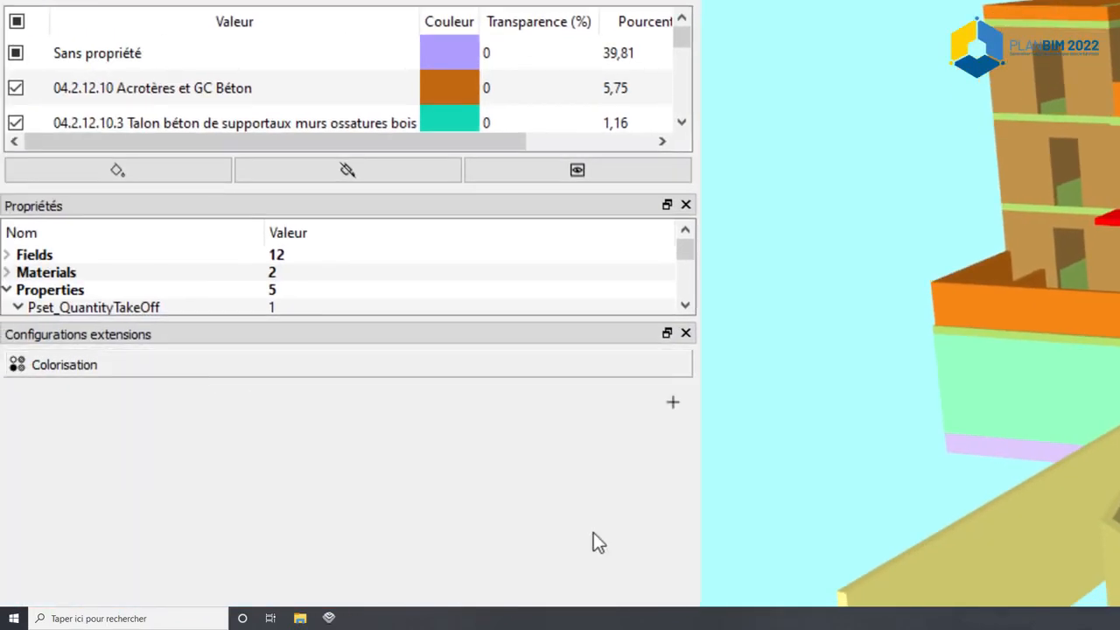
click(673, 403)
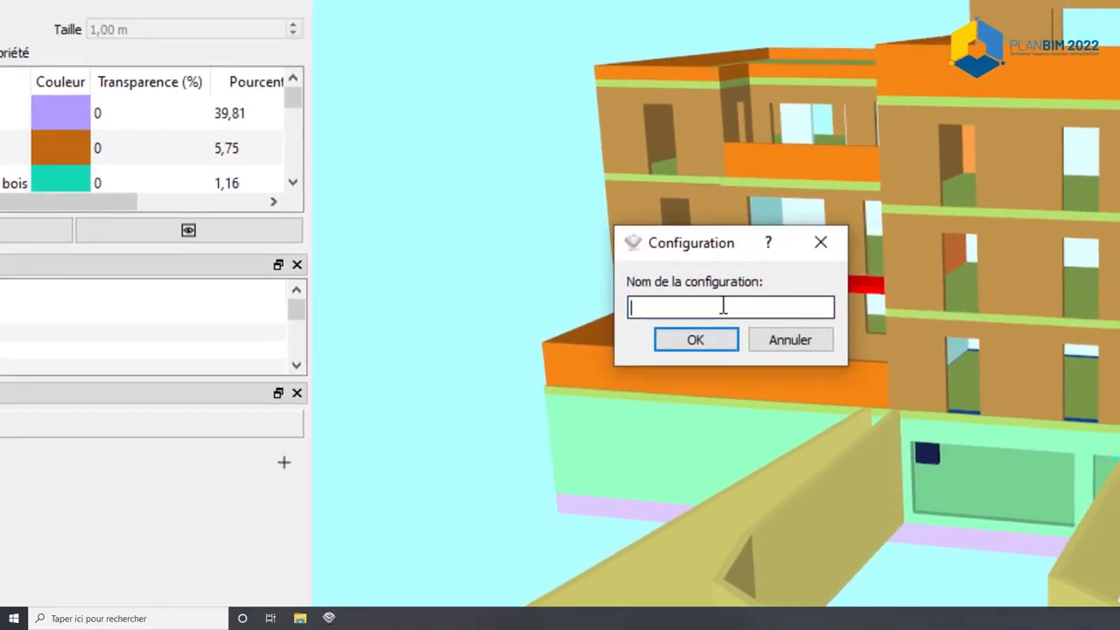
text(Article CCTP)
click(675, 340)
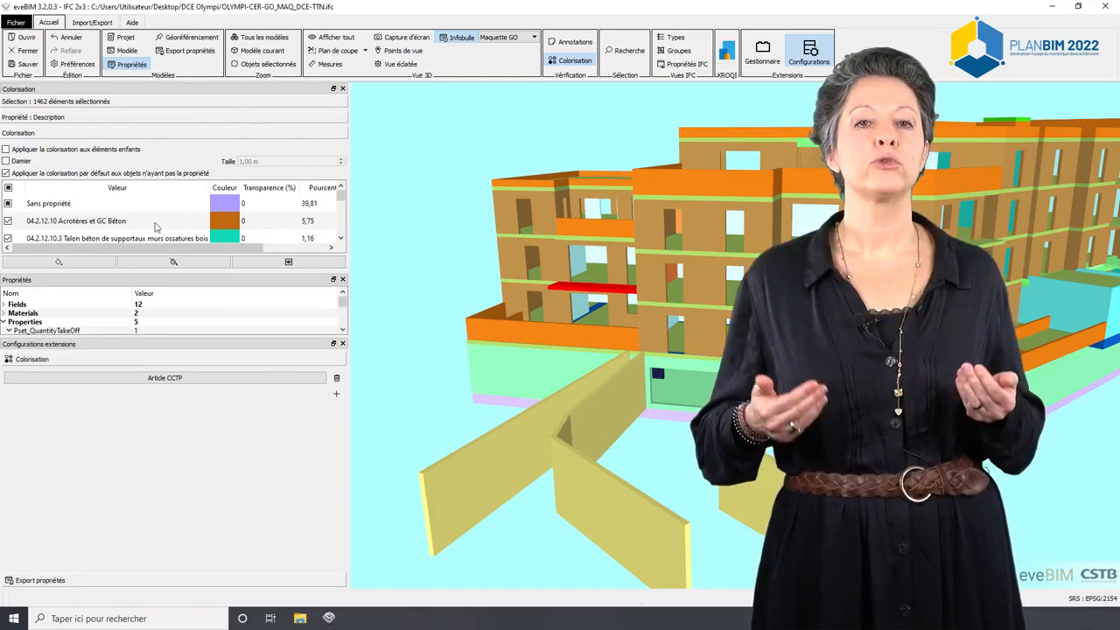
Display only the wall descriptions 04.2.12.2.1, 04.2.12.5.2, 04.2.12.5.3 and 04.2.12.6, and apply the colouring to the model.
drag(326, 270, 325, 472)
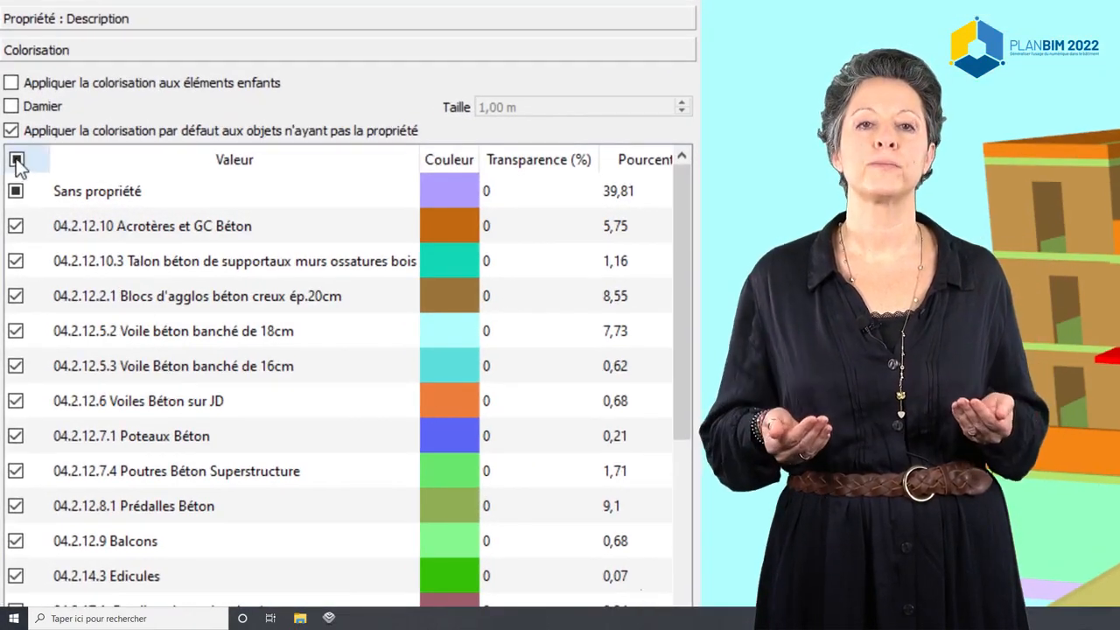
click(13, 175)
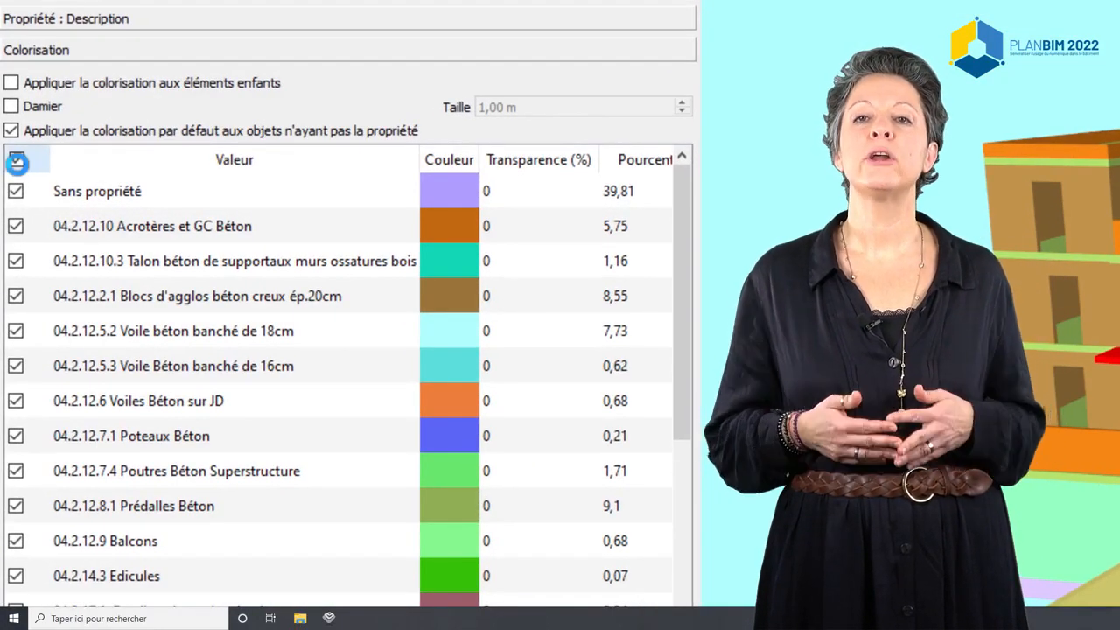
click(17, 160)
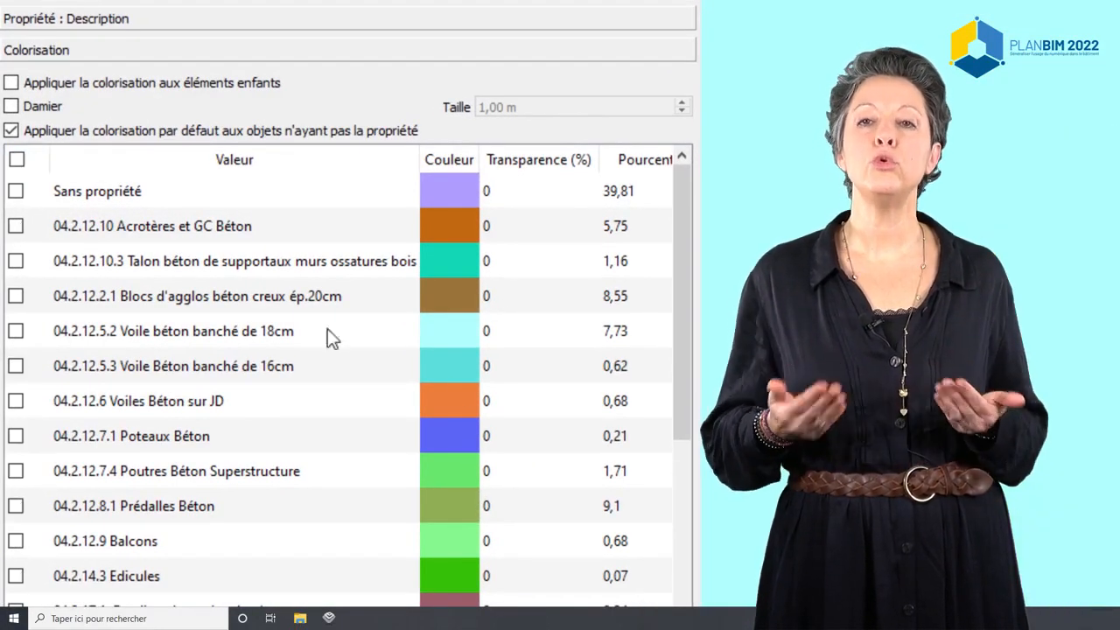
click(16, 332)
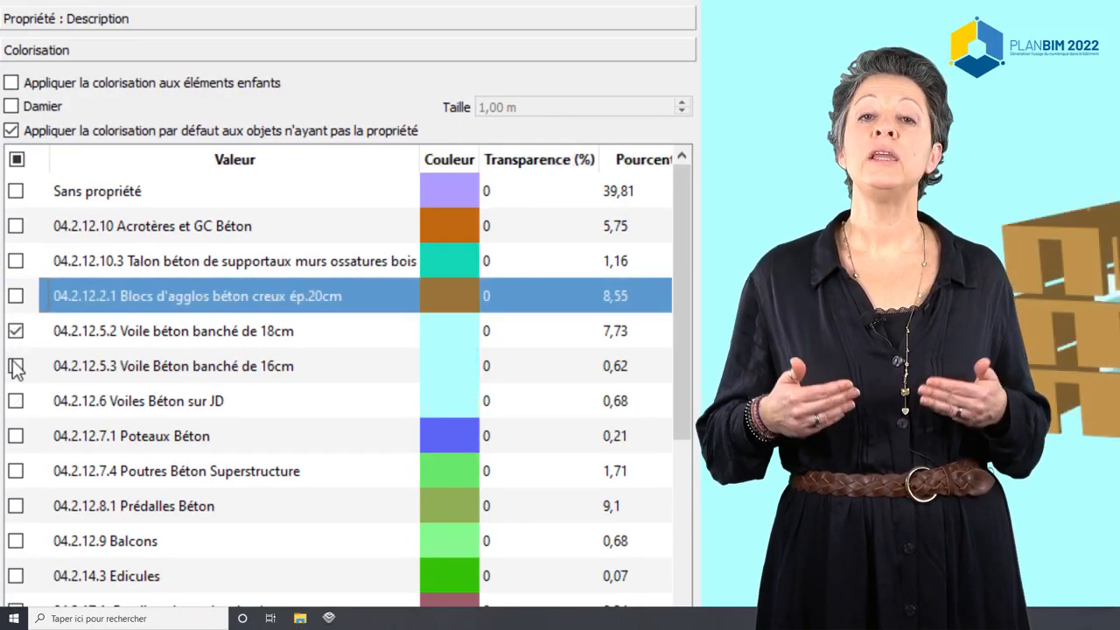
click(17, 367)
click(16, 401)
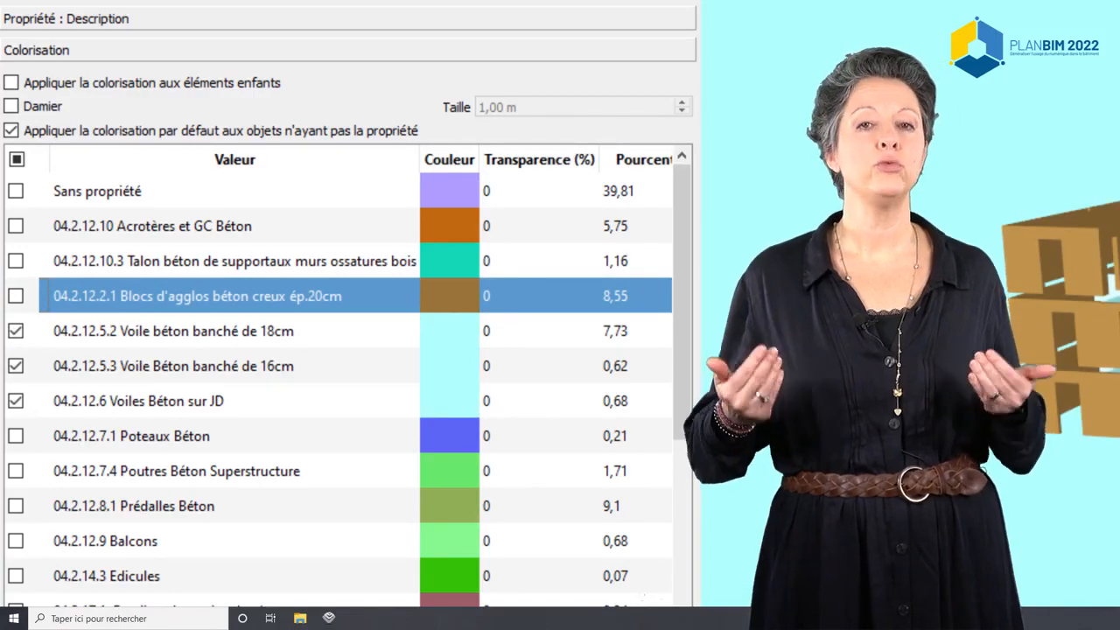
click(15, 296)
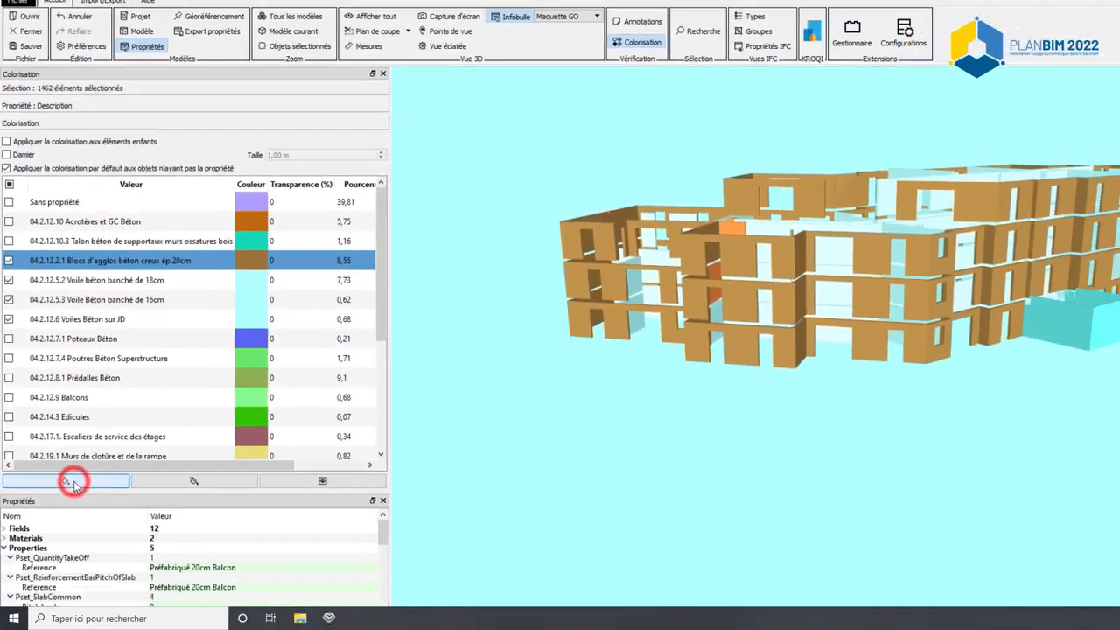
click(96, 575)
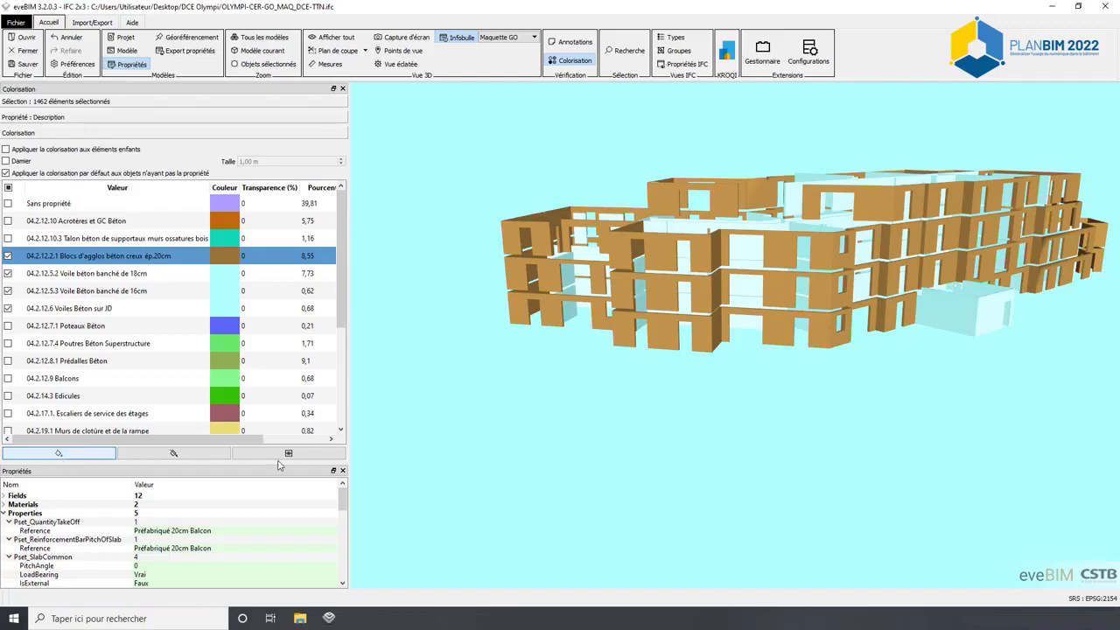
drag(525, 411, 601, 404)
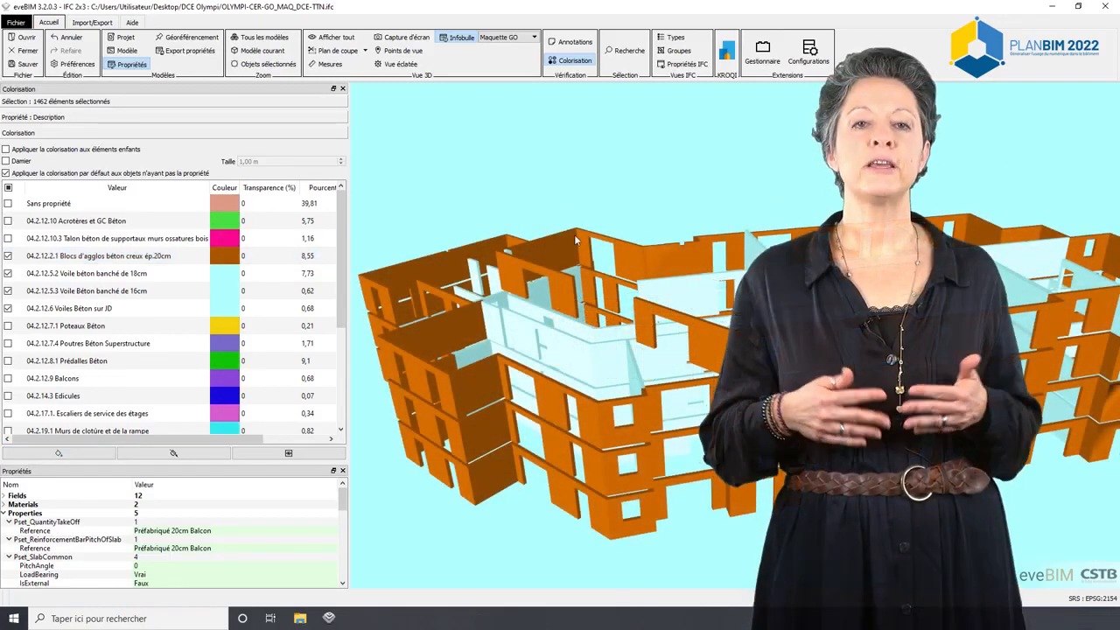
mouse_move(645, 302)
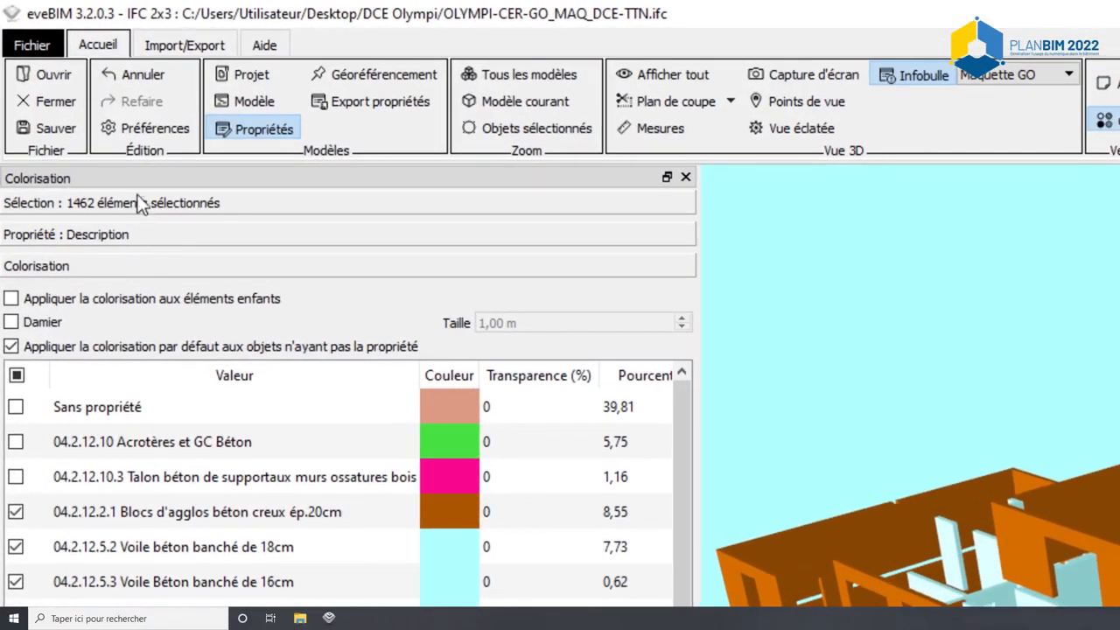
Choose Name under the Type fields as the colouring property and show its colour settings.
click(131, 232)
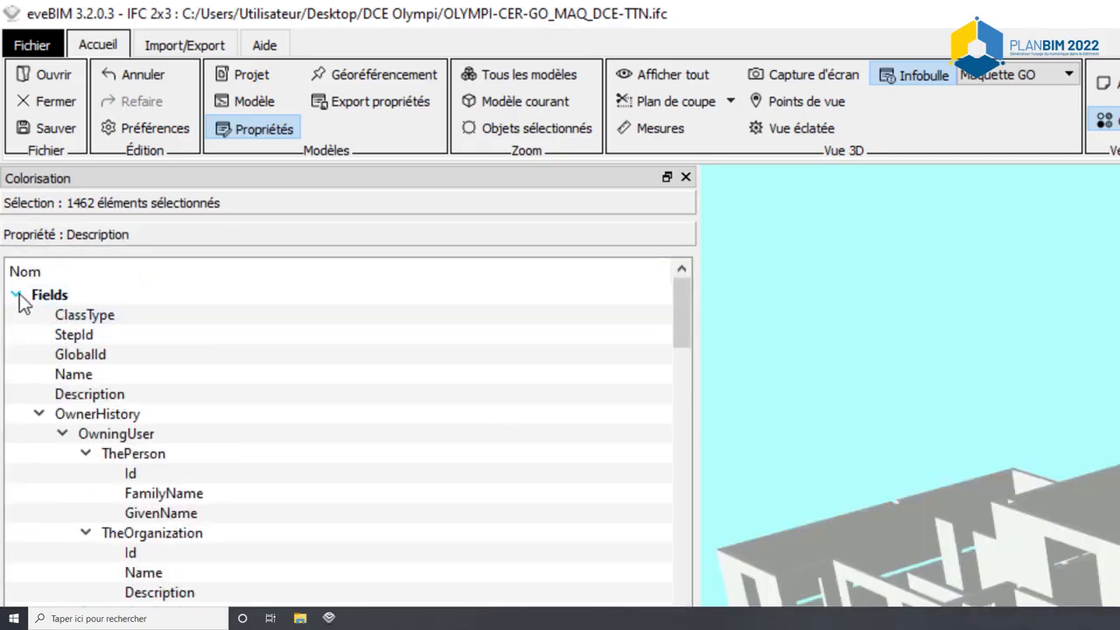
click(16, 295)
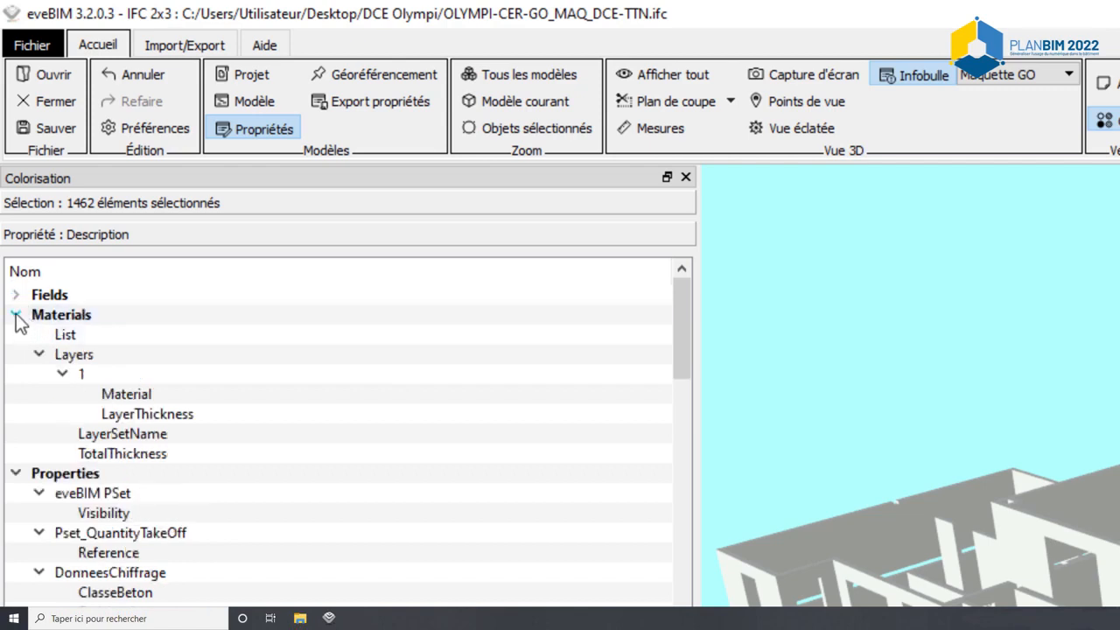
click(16, 315)
click(16, 334)
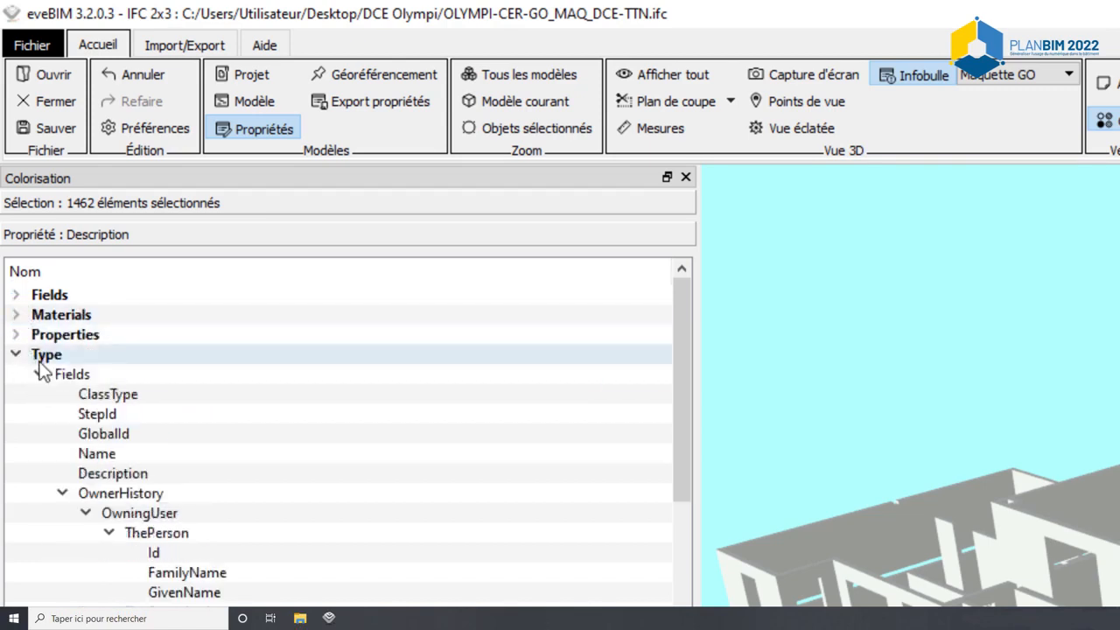
click(110, 455)
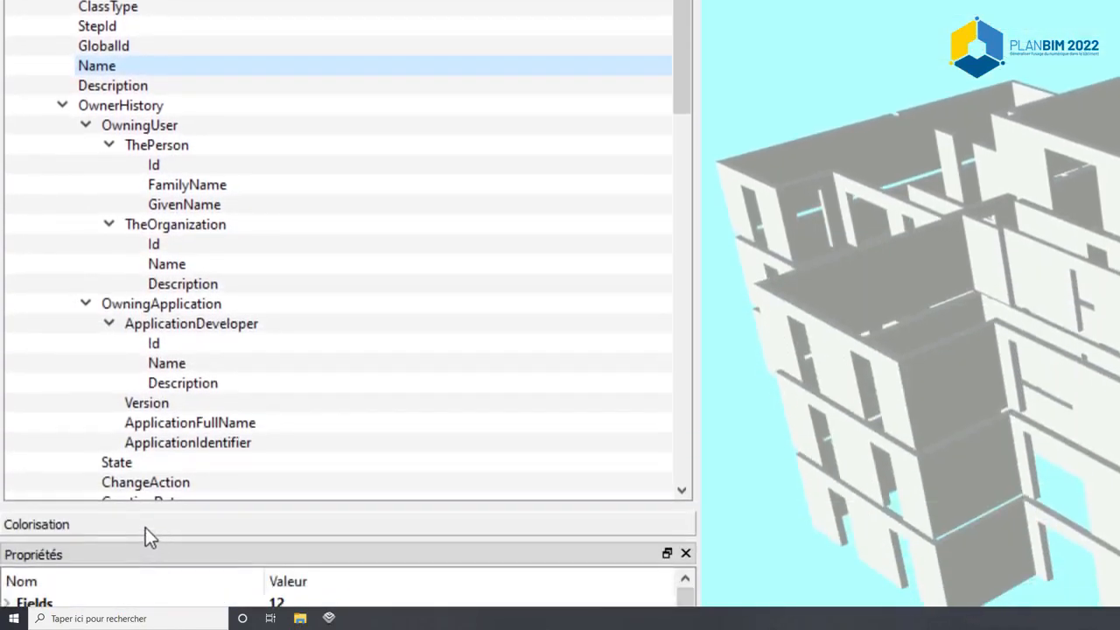
click(145, 532)
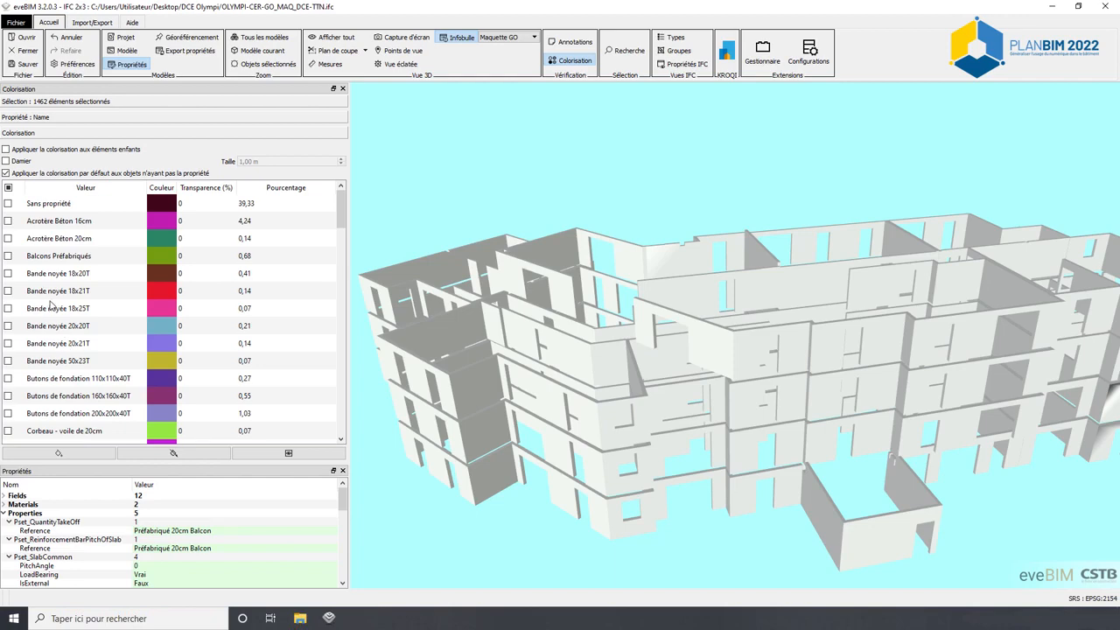
Limit the display to the "Voile" concrete and retaining wall types, hiding "Mur façade en parpaings creux - 20cm", and apply the colouring.
scroll(51, 305, down, 3)
scroll(51, 306, down, 10)
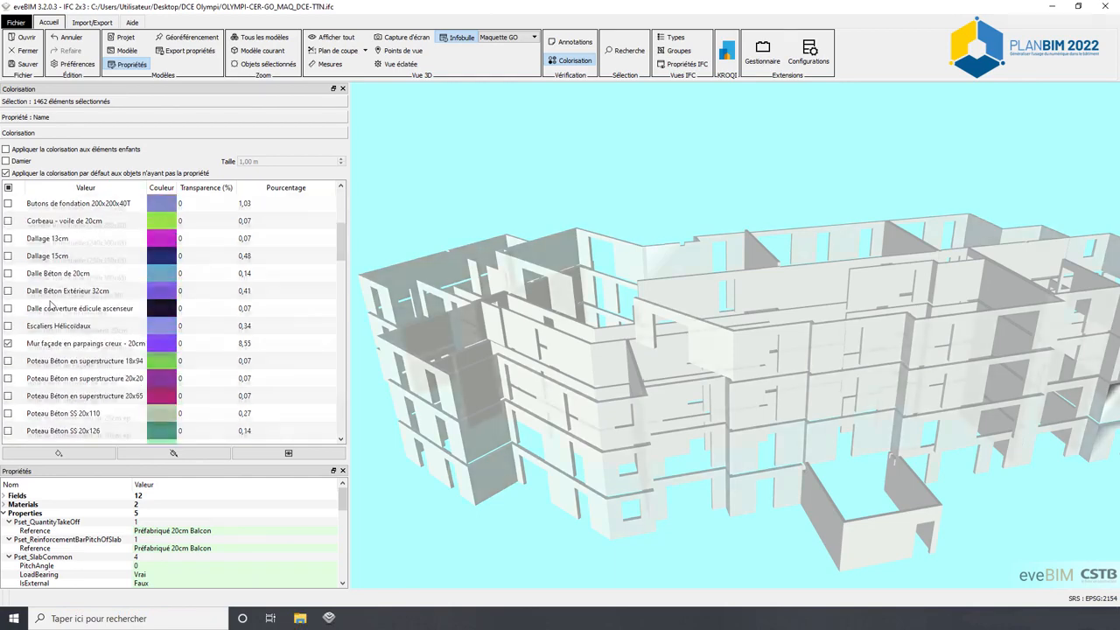
click(8, 313)
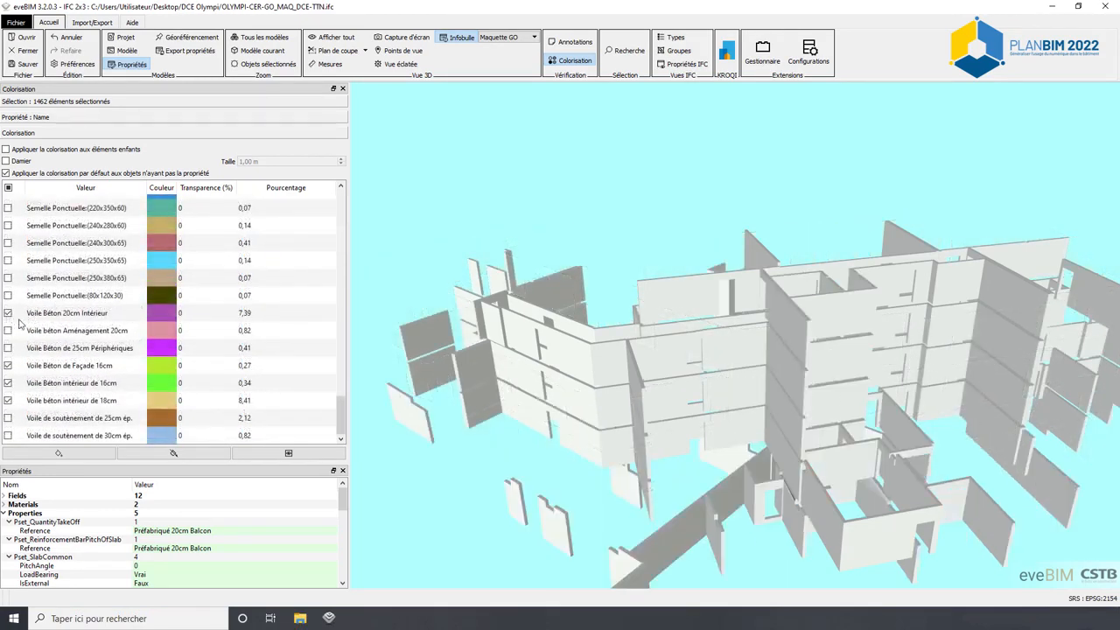
click(8, 331)
click(8, 349)
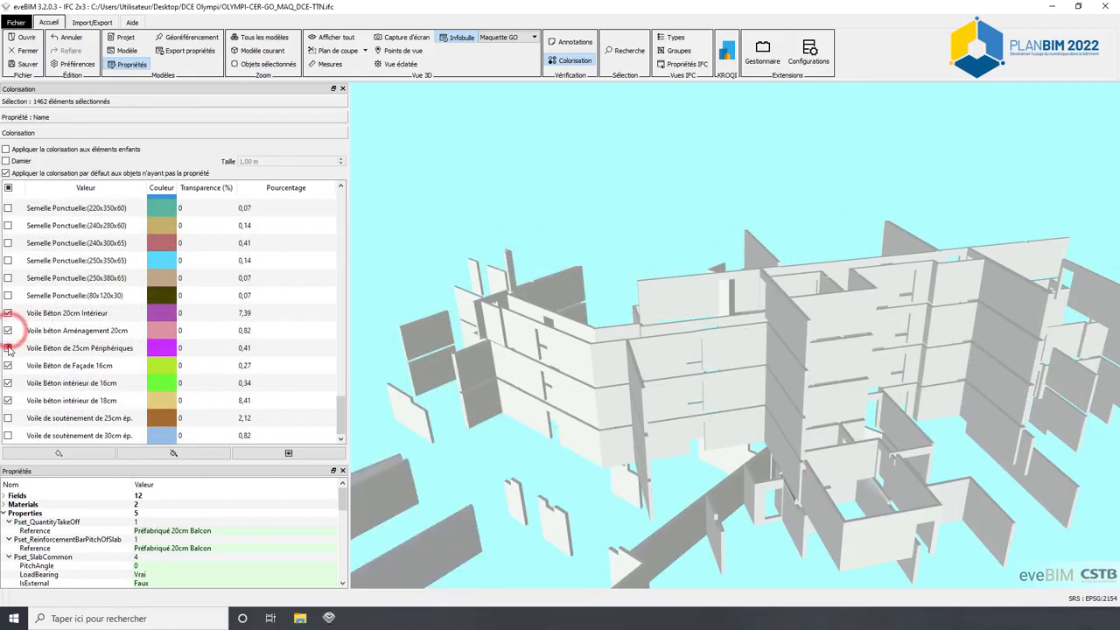
click(8, 418)
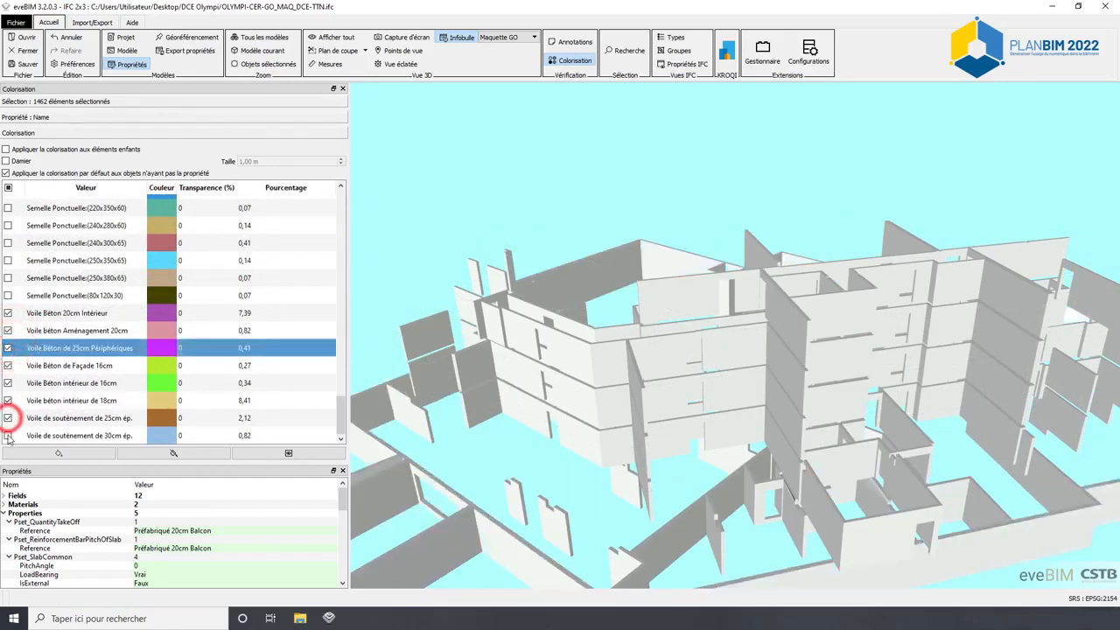
click(8, 436)
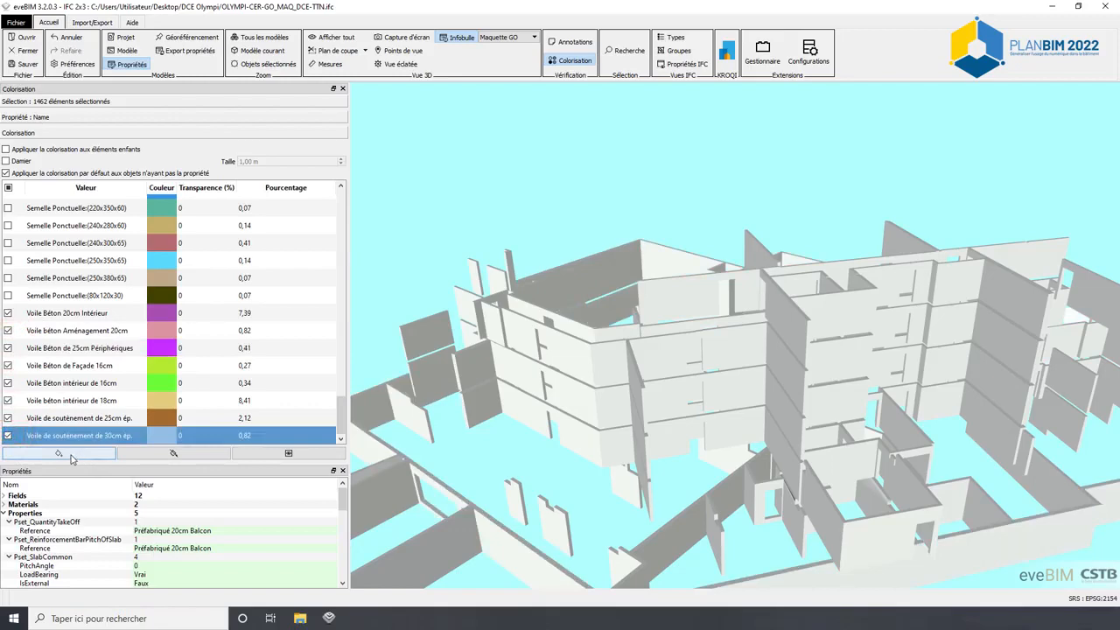
click(71, 455)
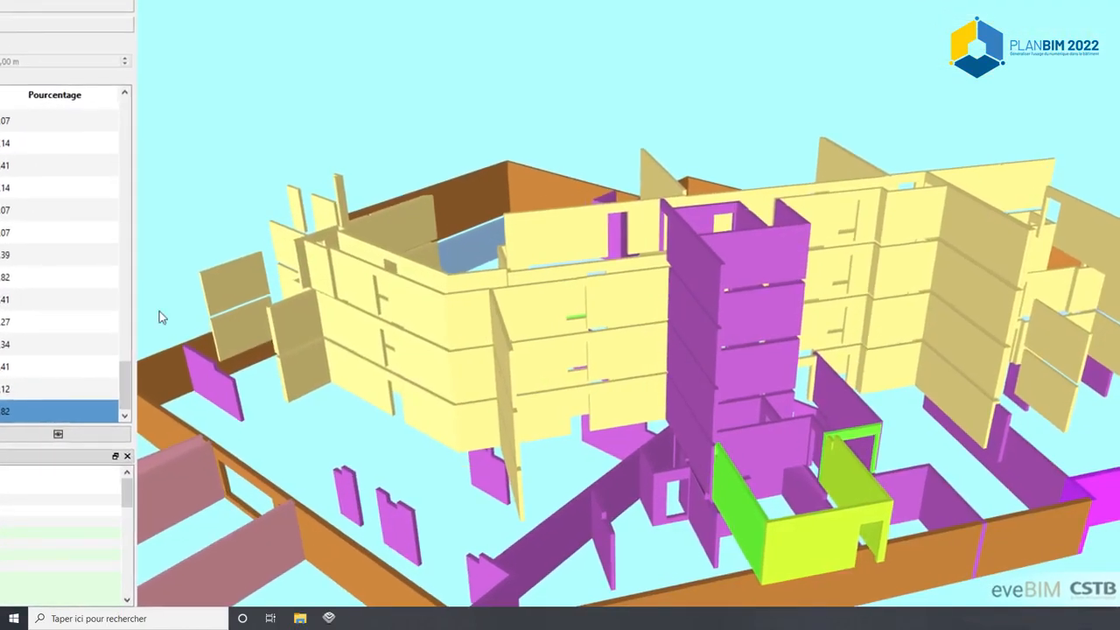
scroll(242, 131, down, 3)
drag(716, 443, 667, 509)
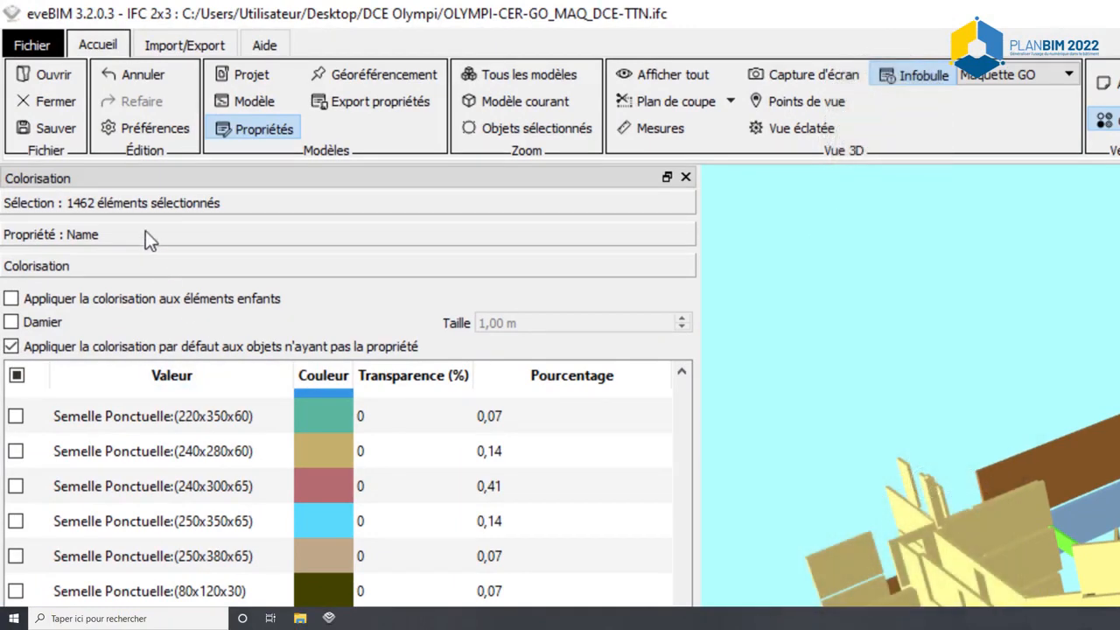
Choose ClasseBeton under the DonneesChiffrage properties as the colouring property and show its colour settings.
click(146, 233)
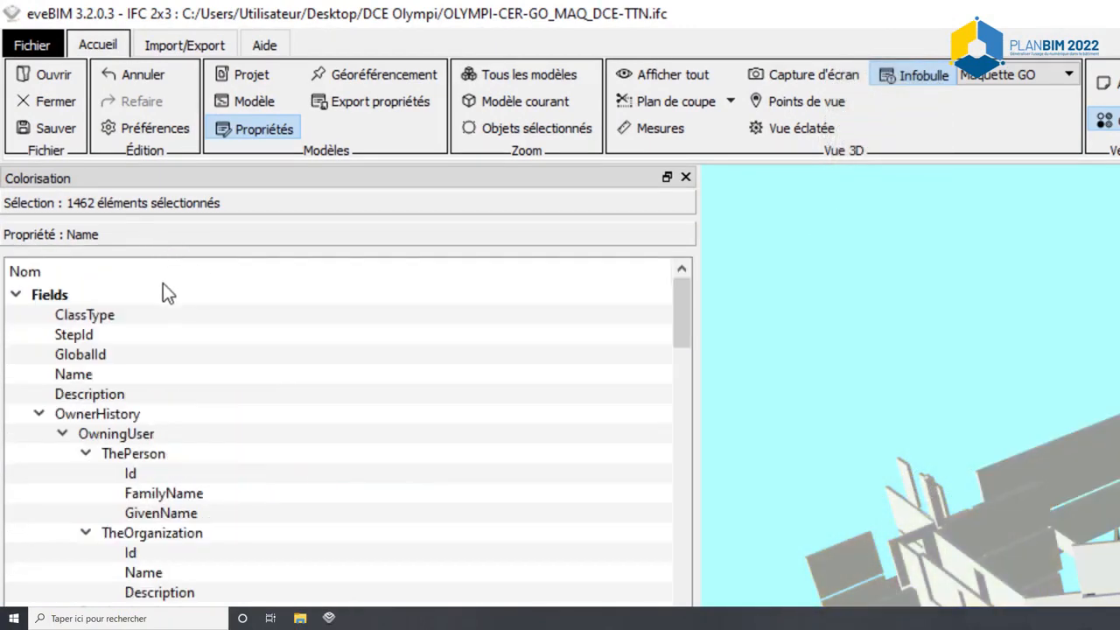
click(15, 296)
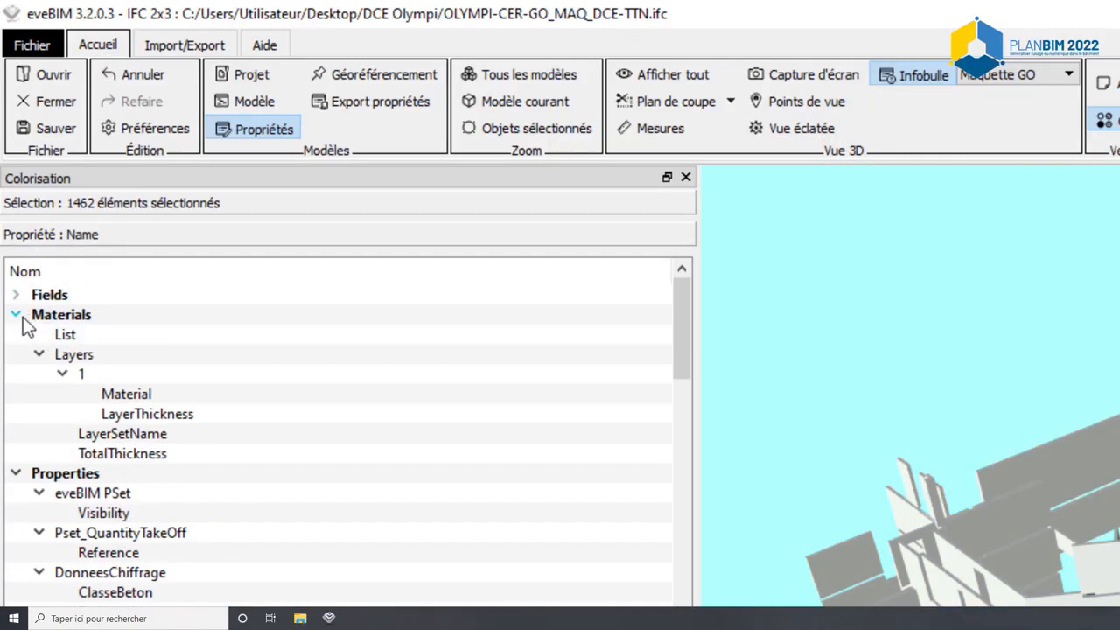
click(15, 315)
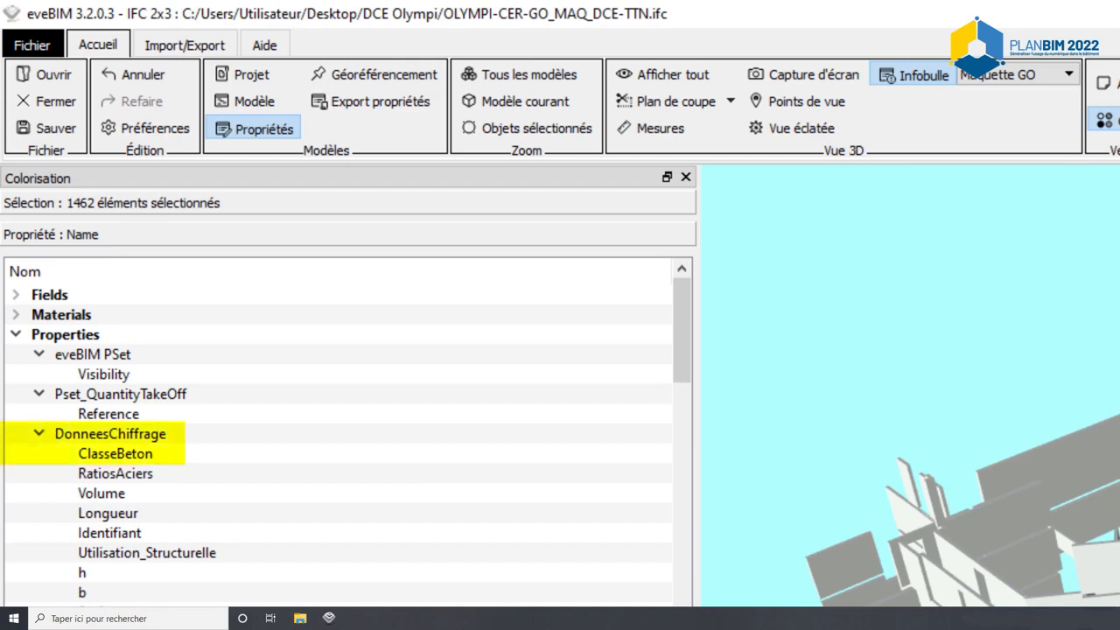
click(130, 452)
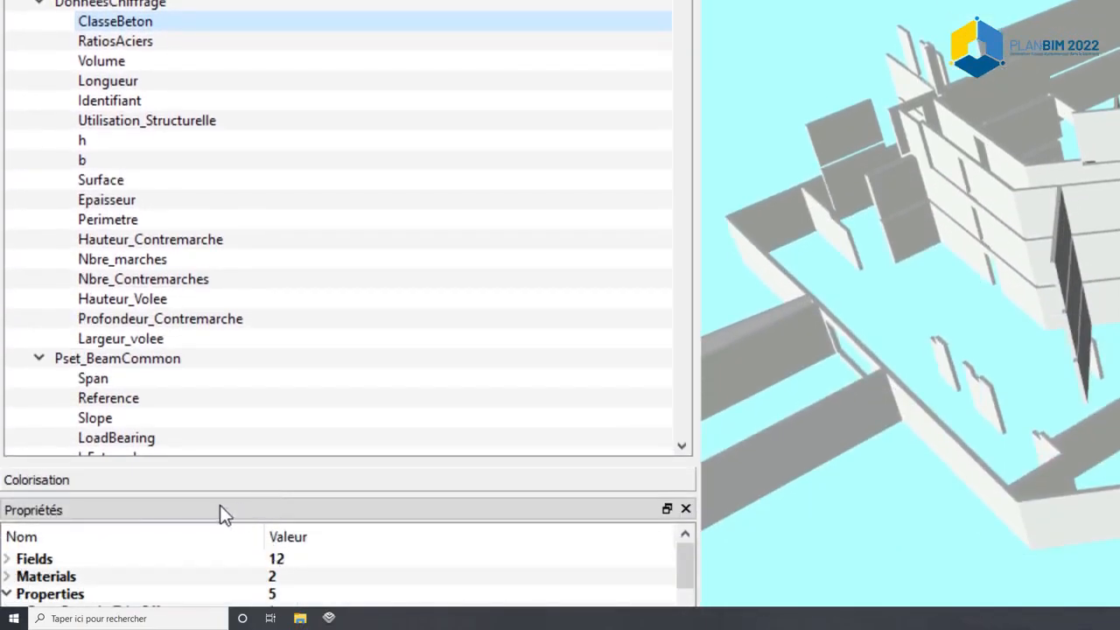
click(160, 475)
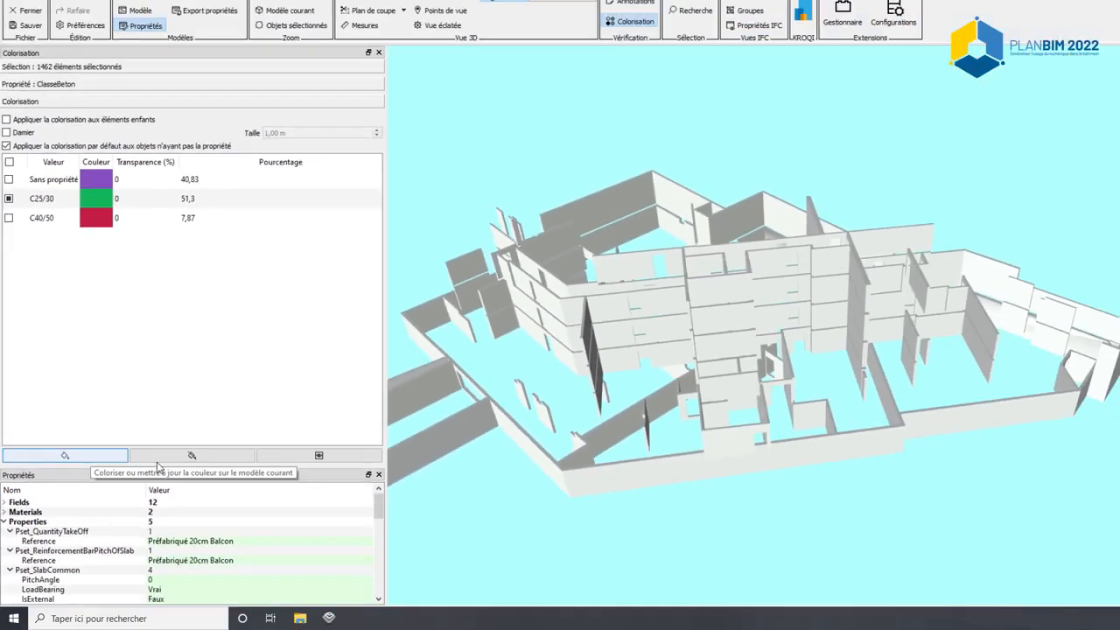
Display only the C25/30 and C40/50 concrete elements, apply the colouring, and narrow the side panels to enlarge the 3D view.
click(8, 239)
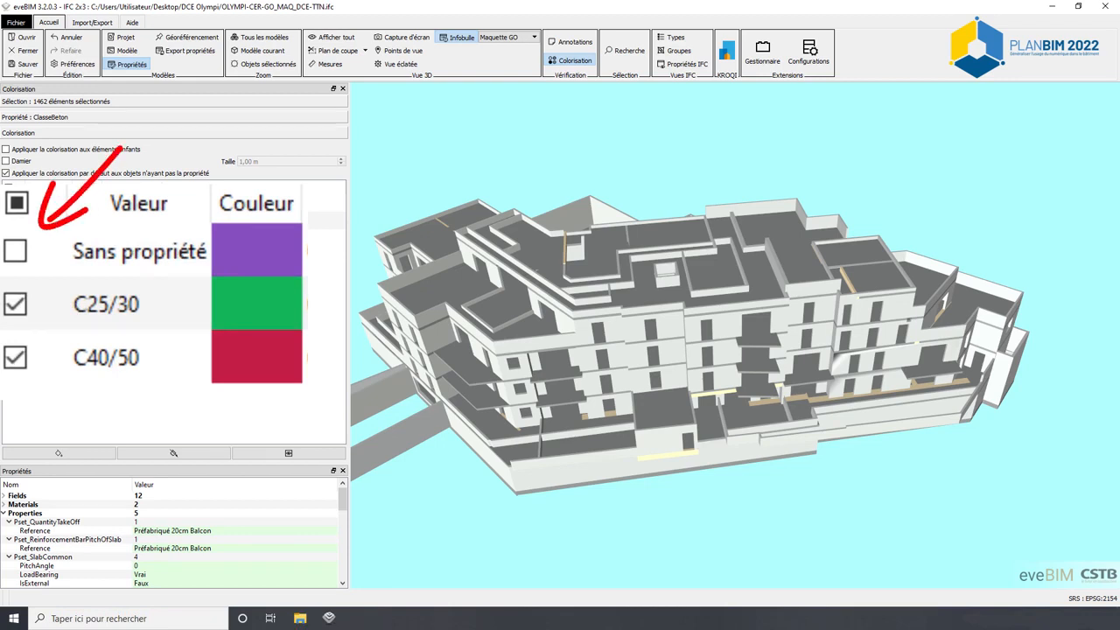
click(78, 457)
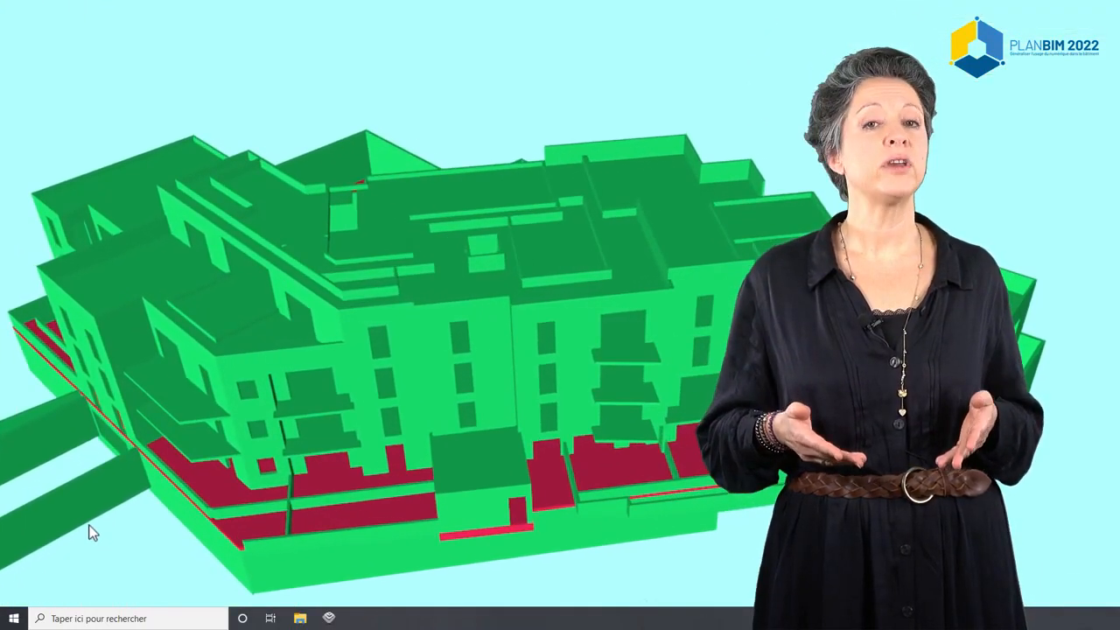
drag(735, 560, 502, 568)
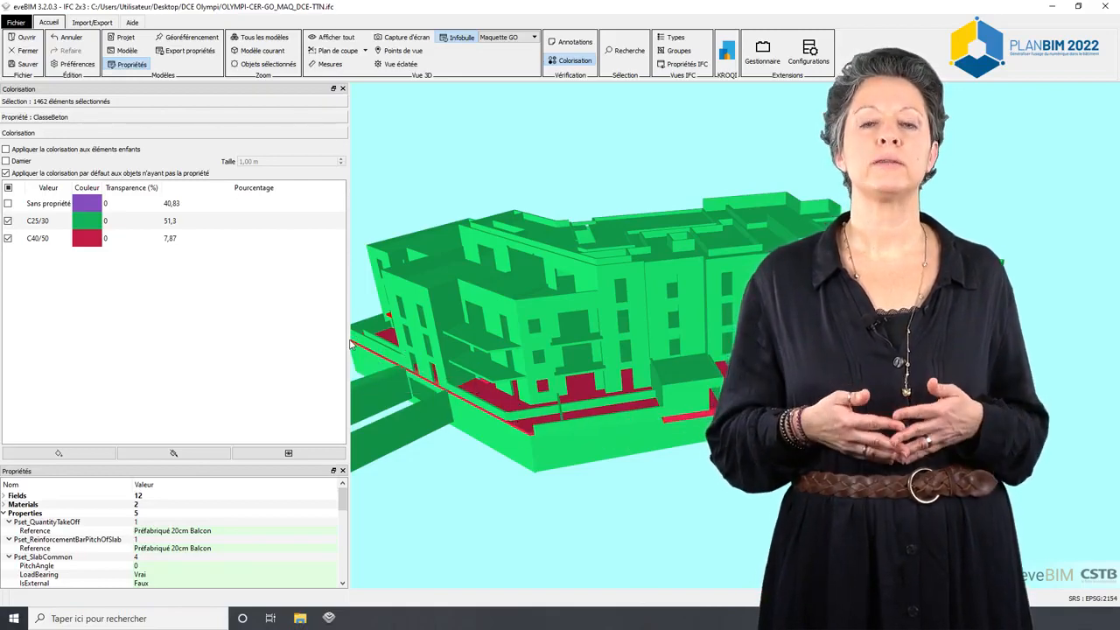
drag(348, 346, 205, 324)
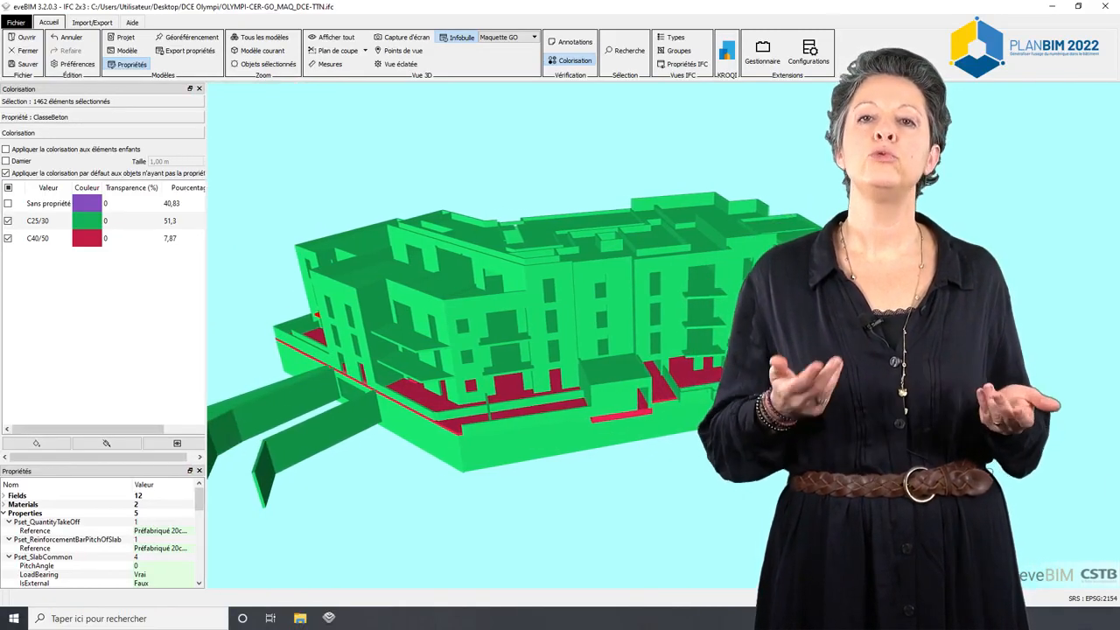
Open the architectural model OLYMPI_ARC_MAQ_DCE_TTN 00 from the DCE Olympi folder alongside the coloured structural model.
drag(286, 326, 254, 322)
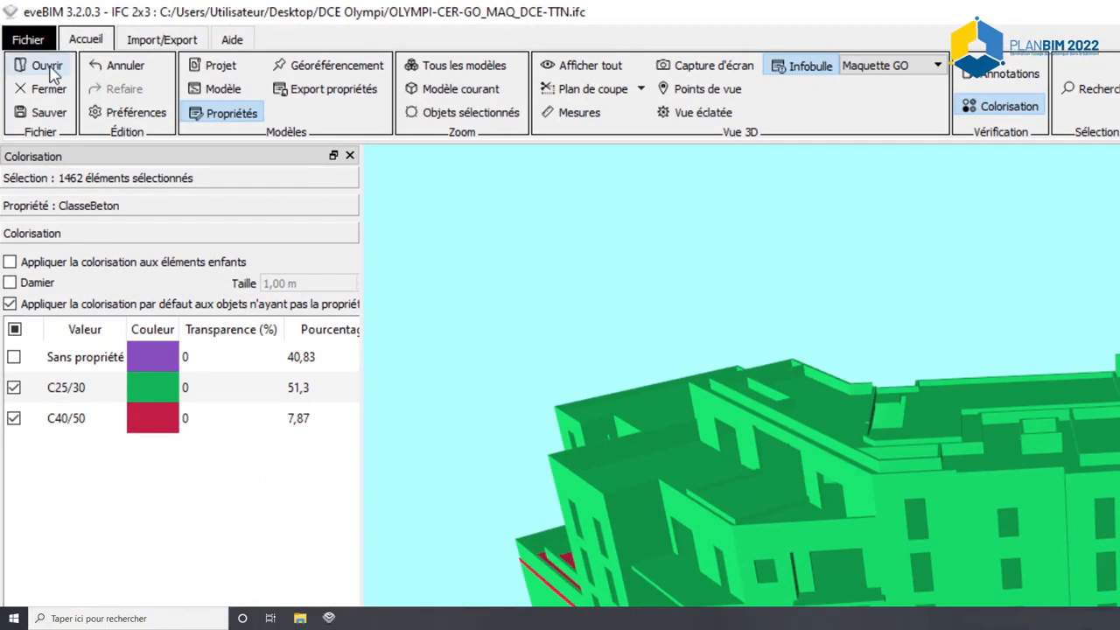
click(48, 68)
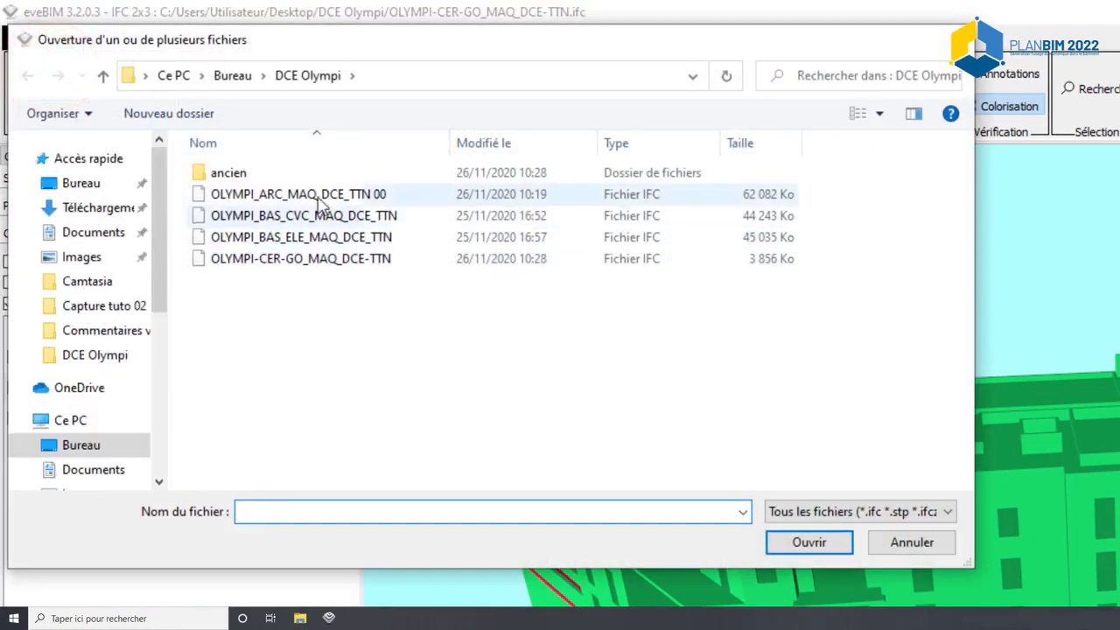
click(274, 195)
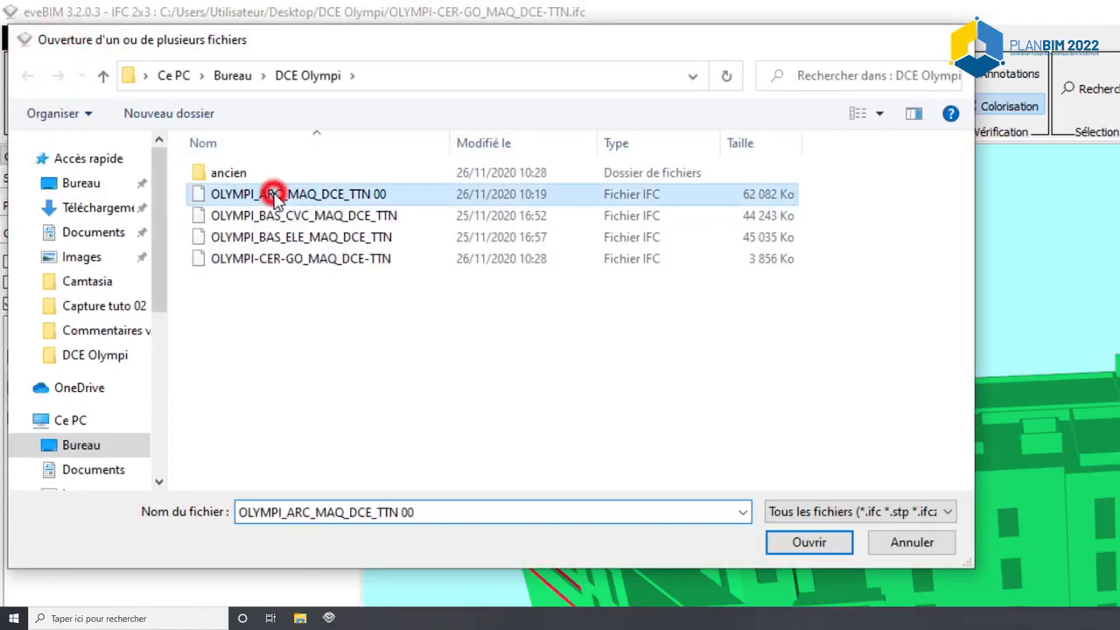
click(799, 545)
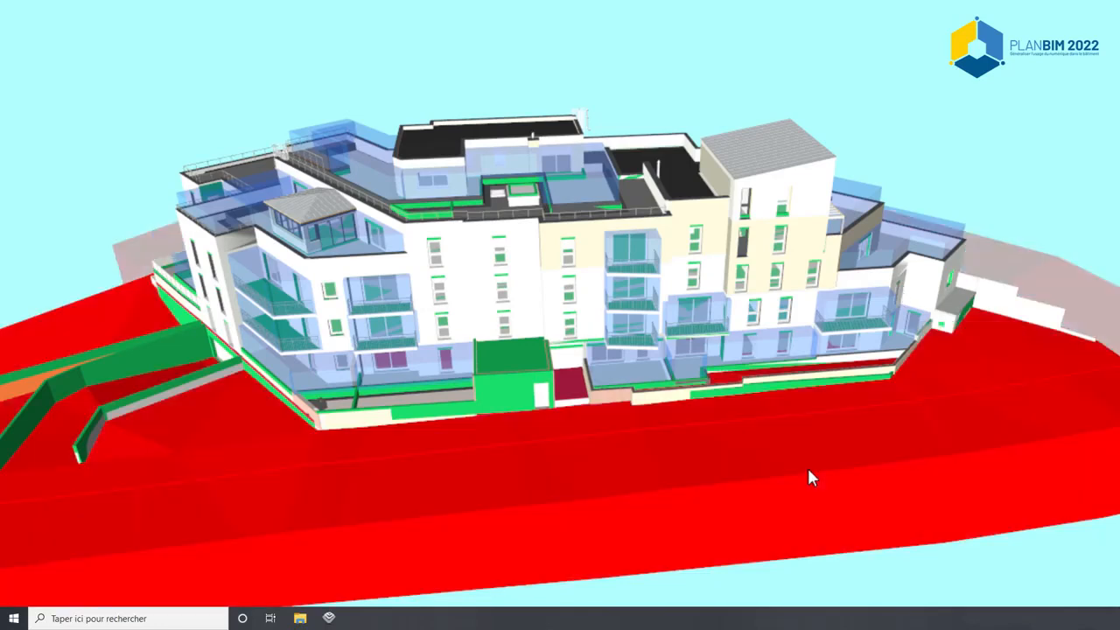
Hide the red terrain block around the building.
scroll(696, 434, up, 3)
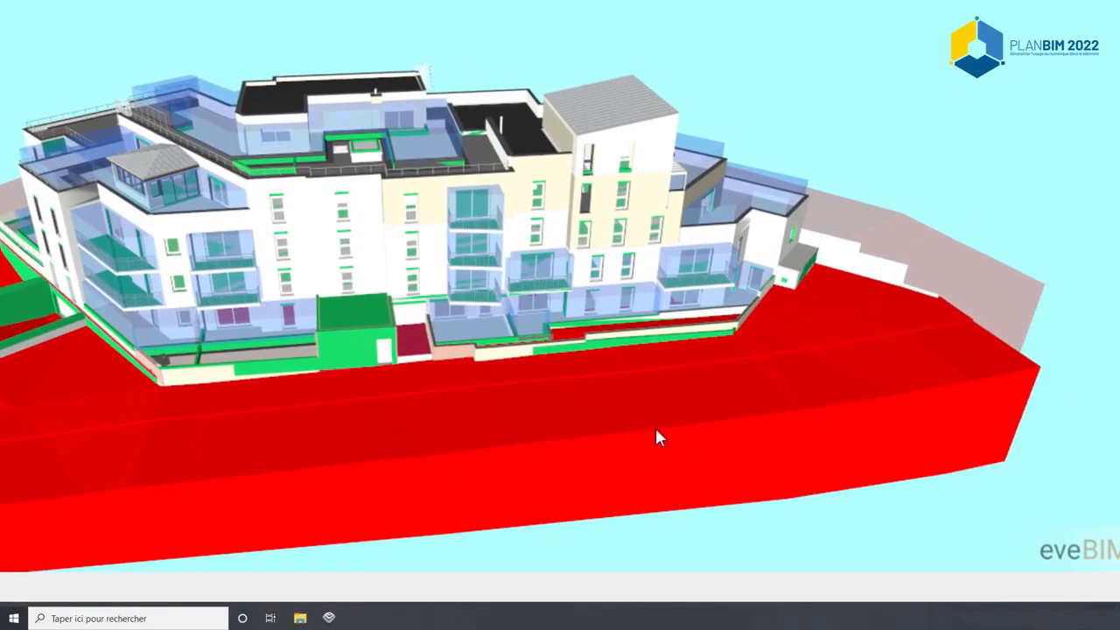
right_click(659, 438)
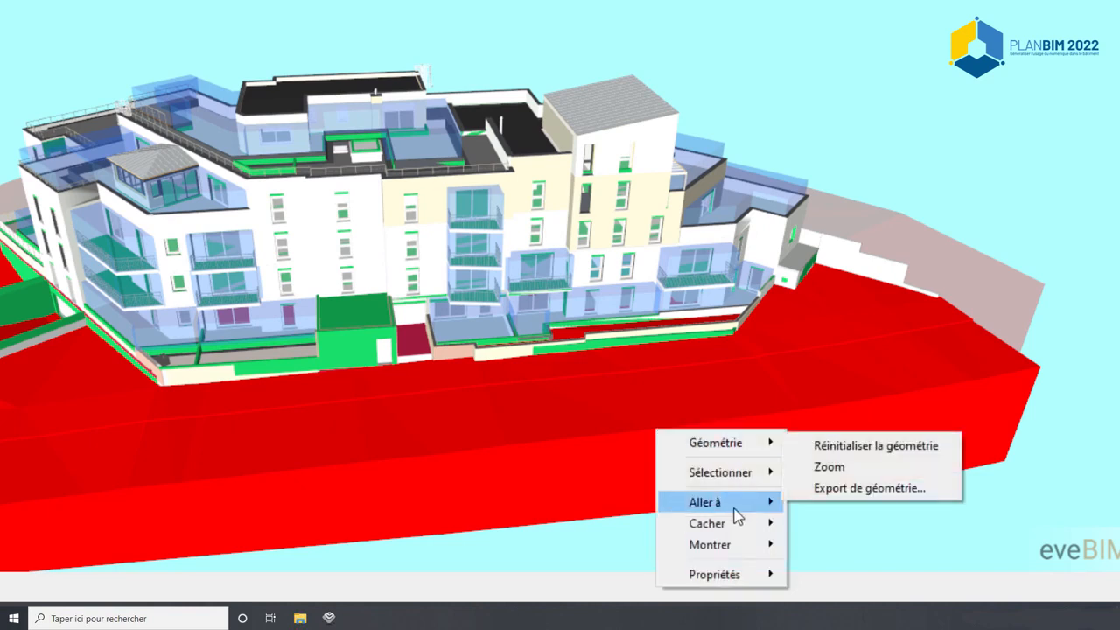
mouse_move(757, 531)
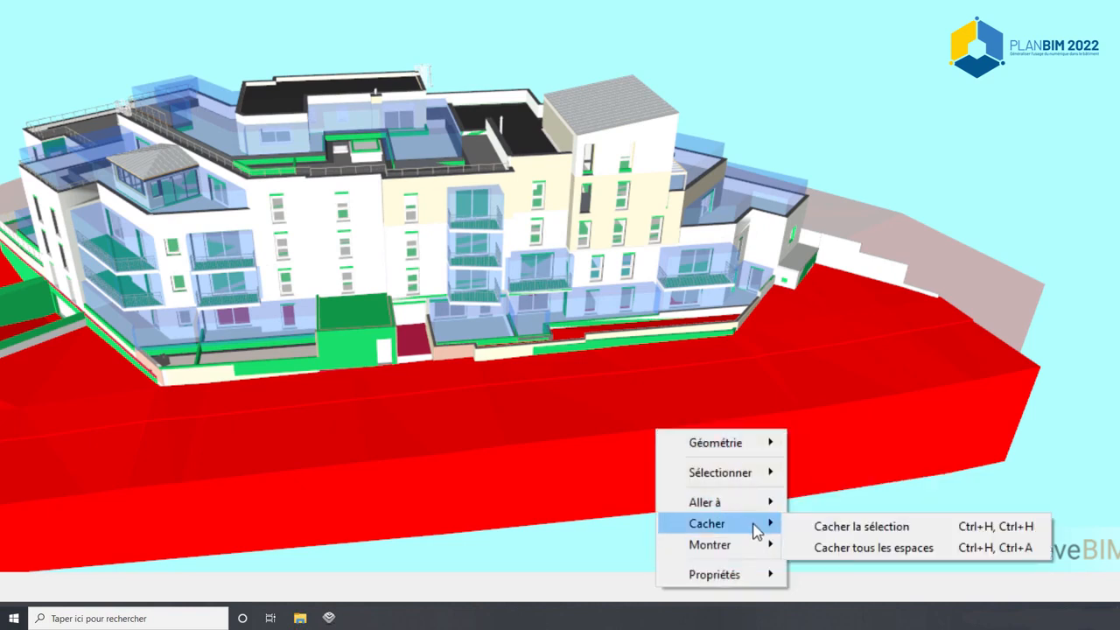
click(840, 529)
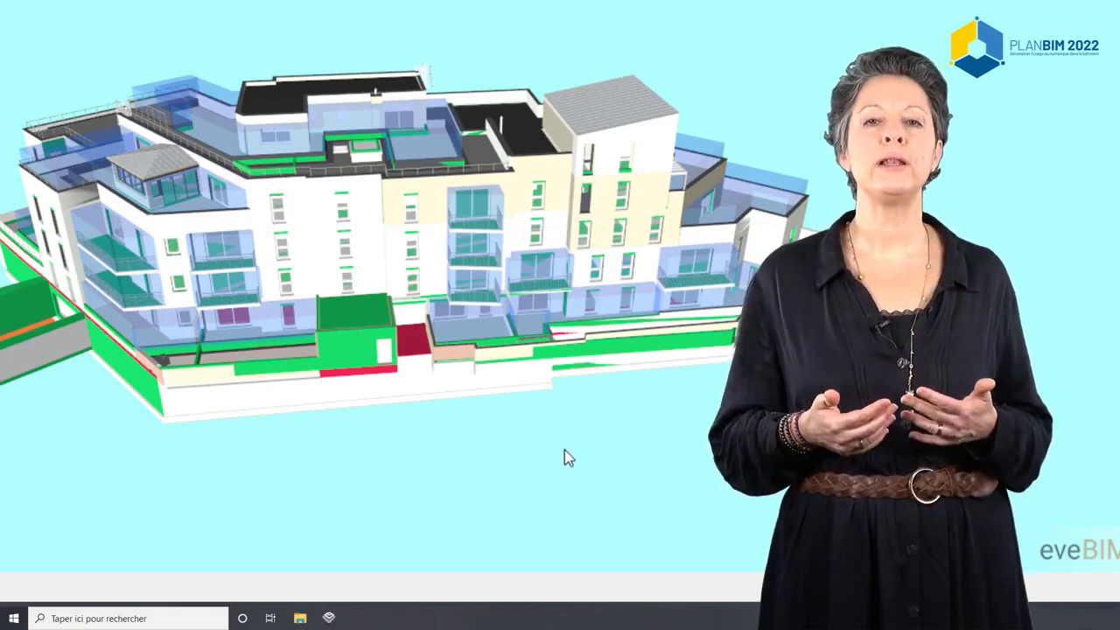
Hide all the spaces of the architectural model, starting from the transparent blue space around the roof terrace pavilion.
drag(564, 450, 661, 555)
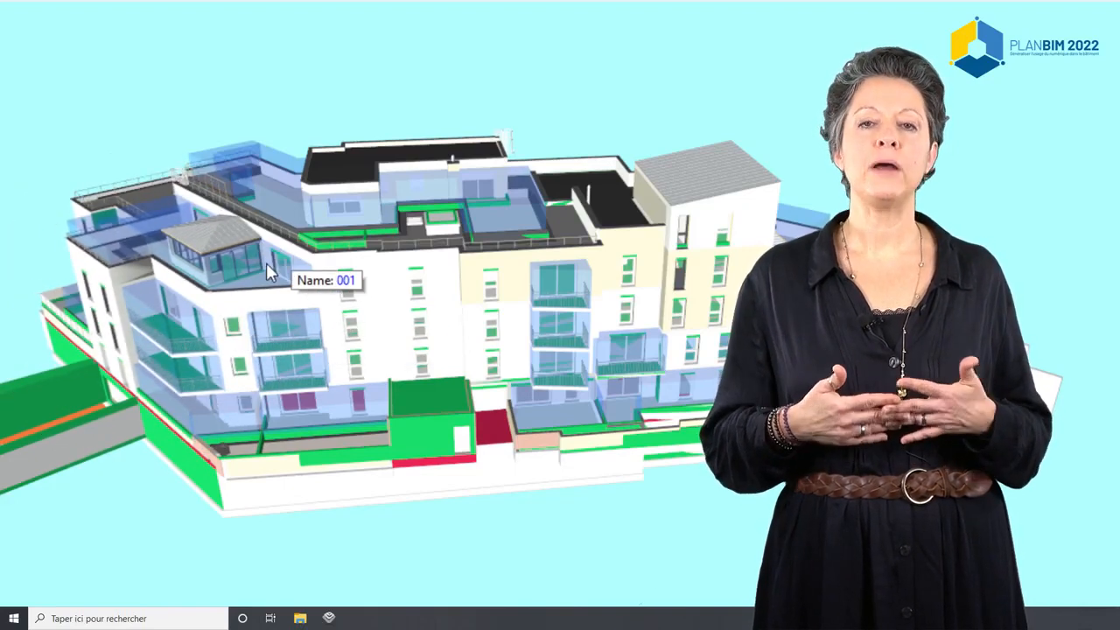
click(252, 268)
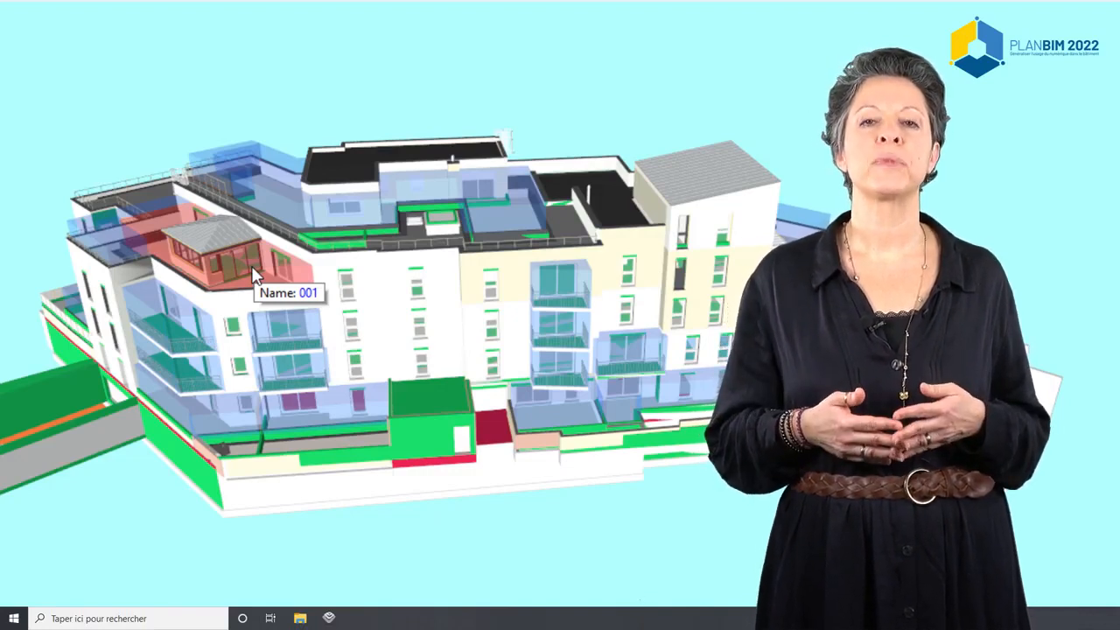
right_click(254, 268)
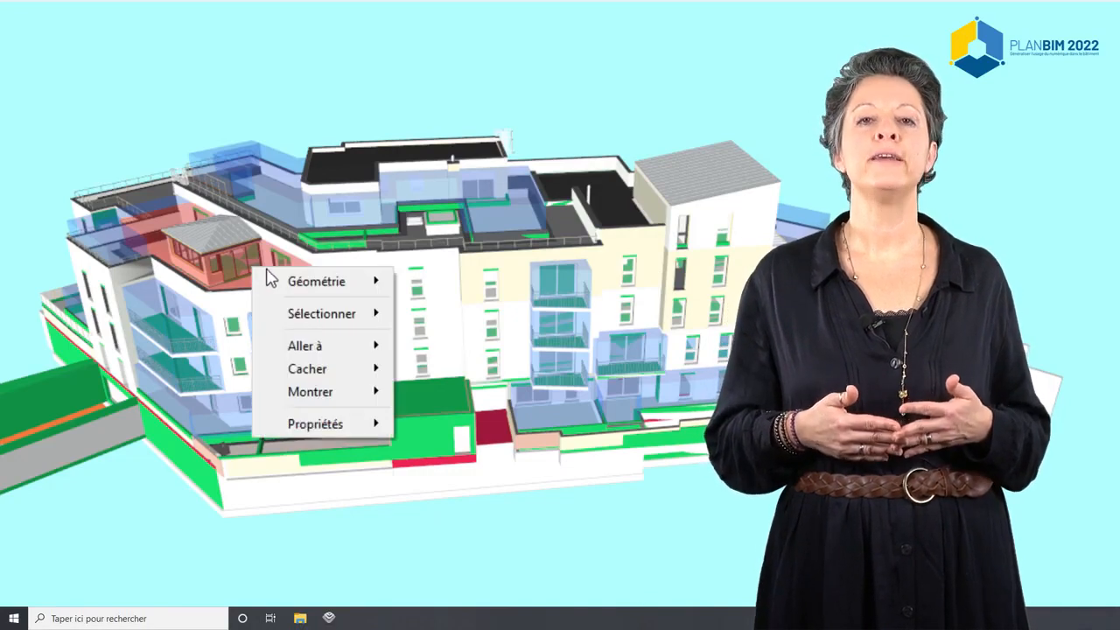
mouse_move(372, 373)
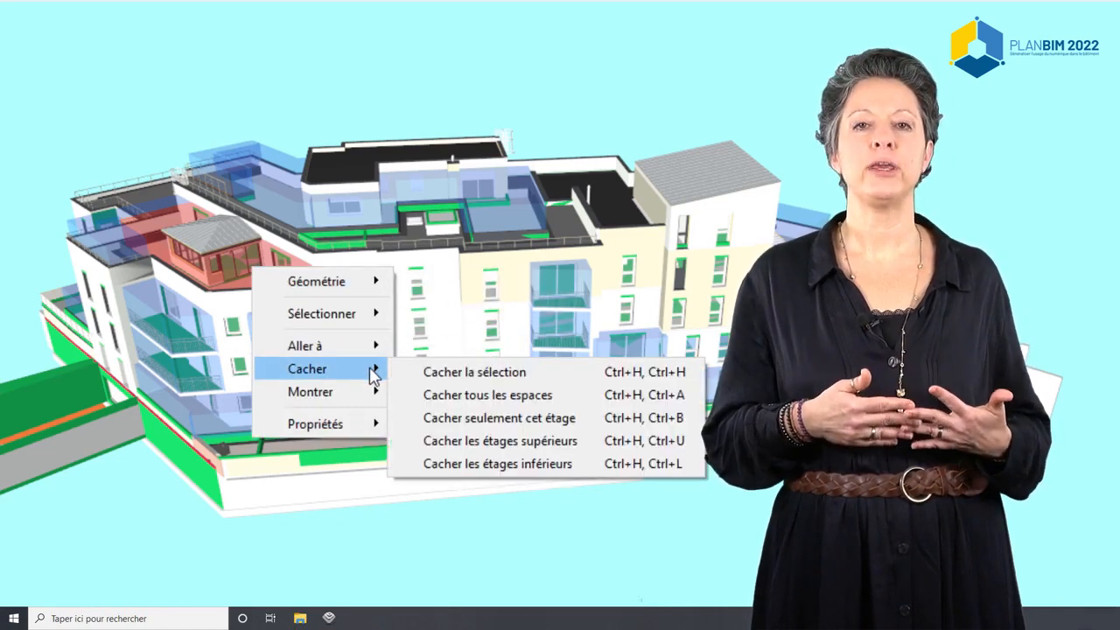
click(498, 395)
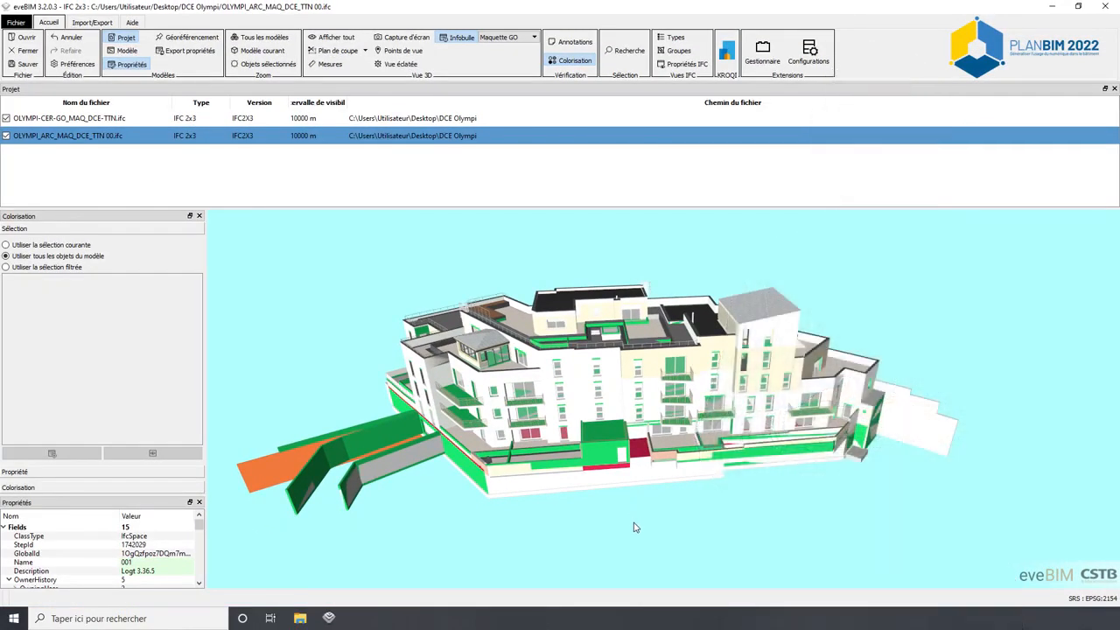
Compare the two models by switching OLYMPI-CER-GO_MAQ_DCE-TTN.ifc off and back on, and make OLYMPI_ARC_MAQ_DCE_TTN 00.ifc the current model.
drag(635, 528, 489, 525)
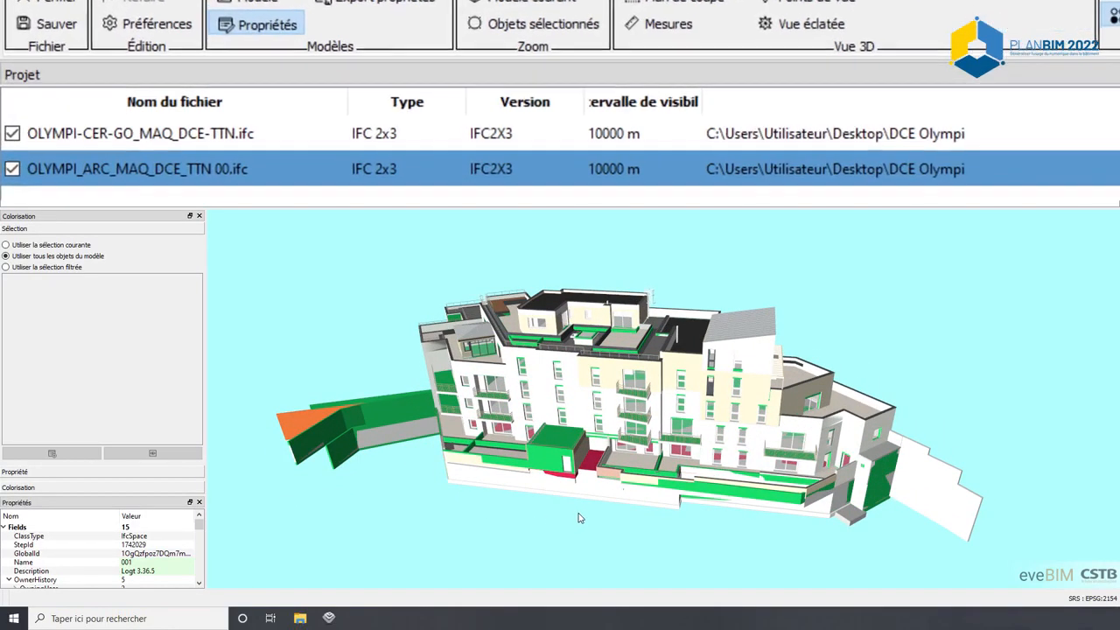
click(183, 133)
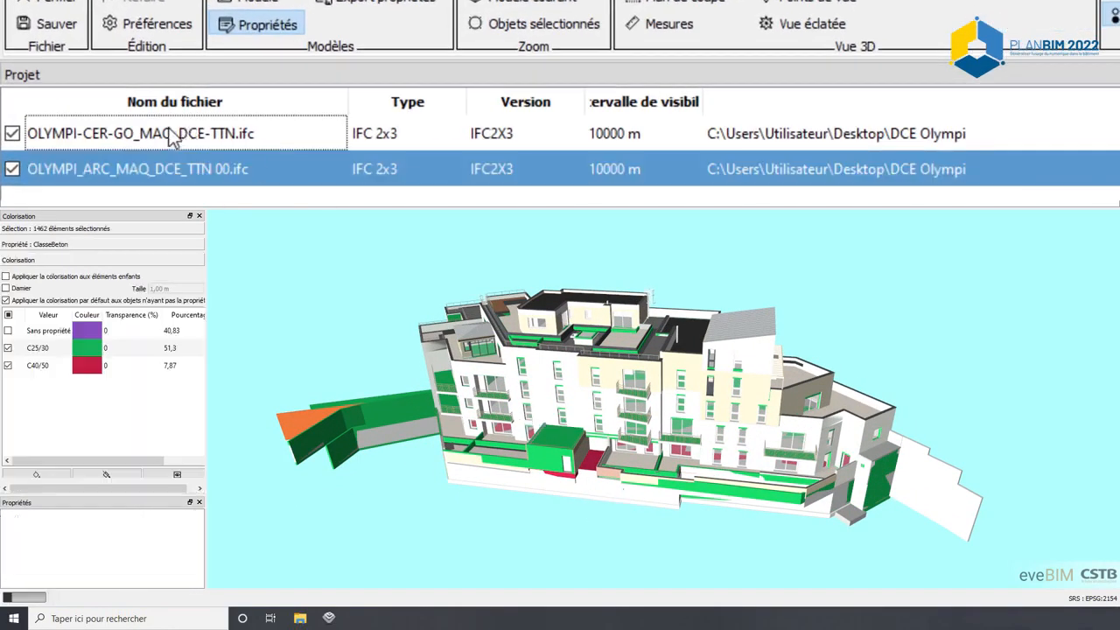
click(12, 134)
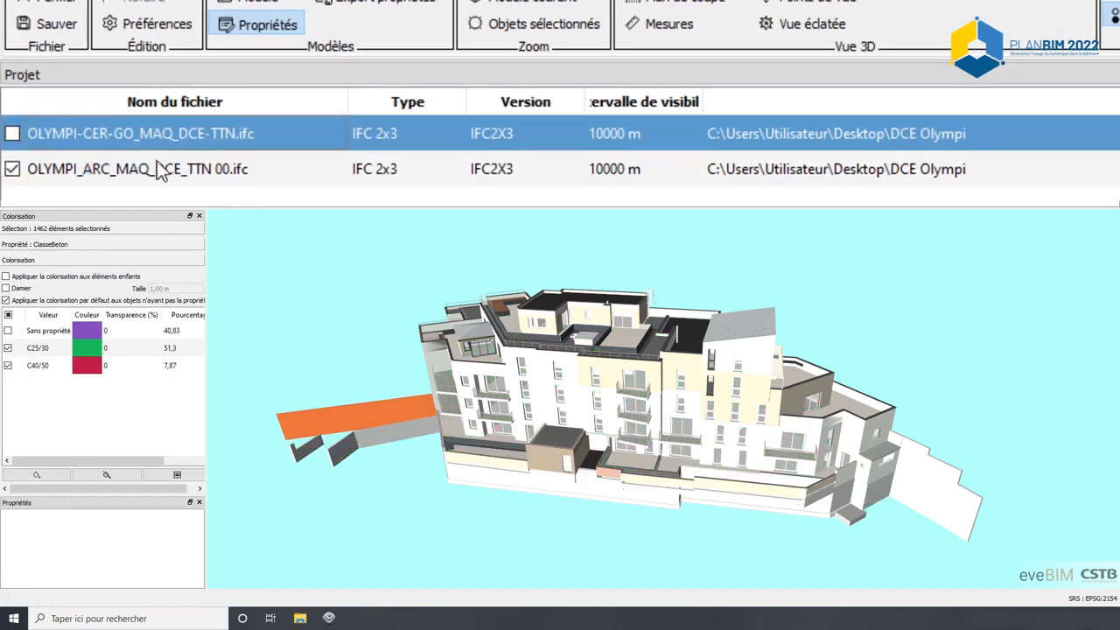
click(12, 134)
click(70, 169)
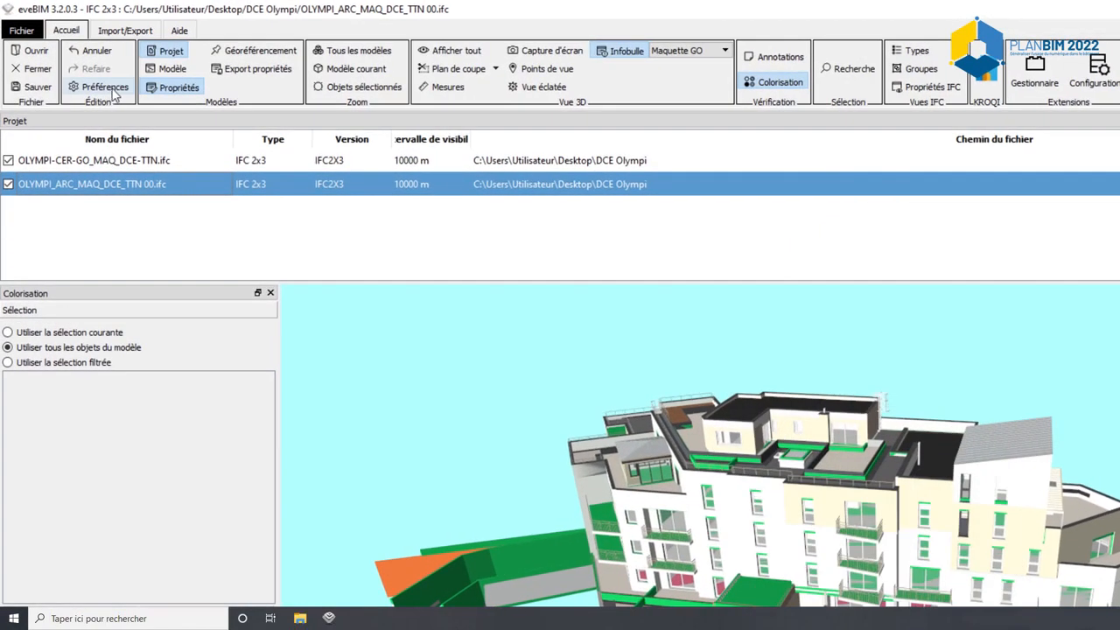
Set the annotation user name to TUTO in the preferences and apply the change.
click(110, 90)
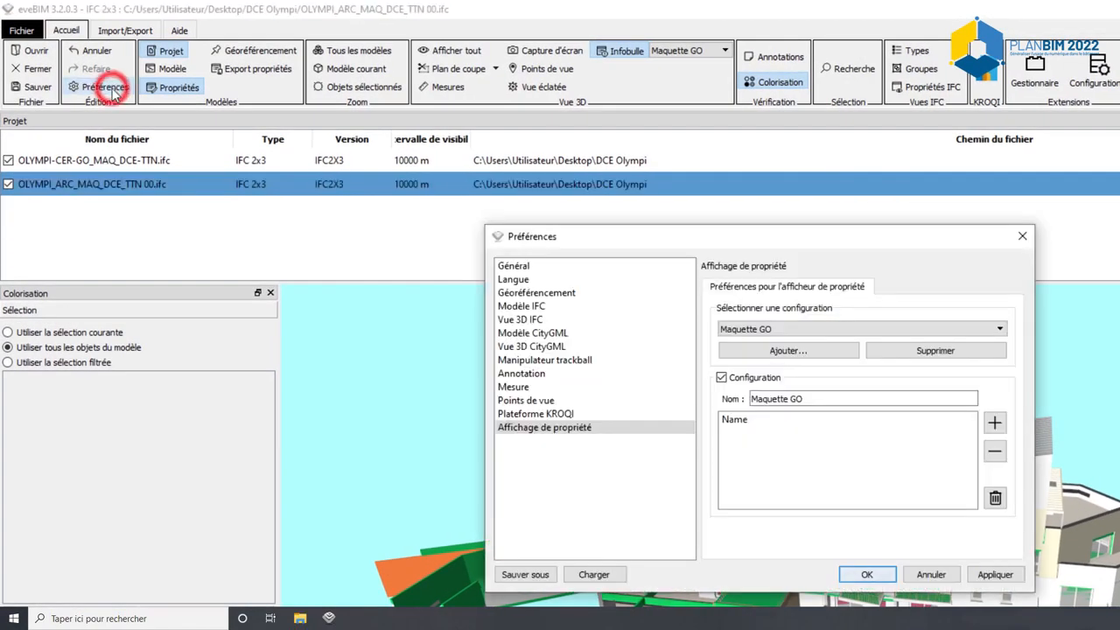
click(521, 374)
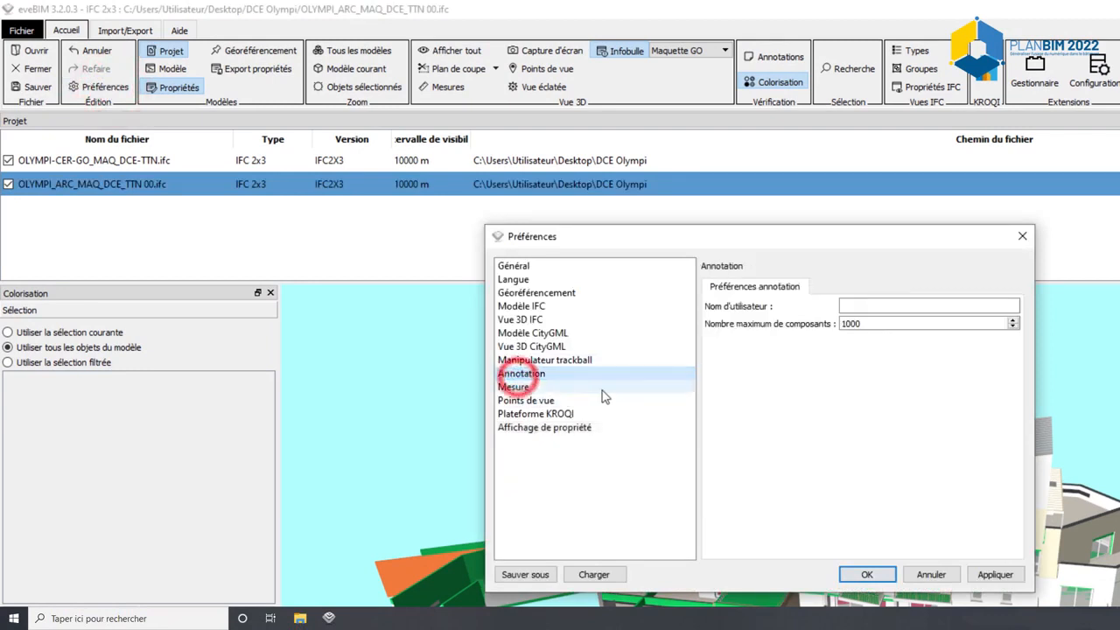
click(854, 304)
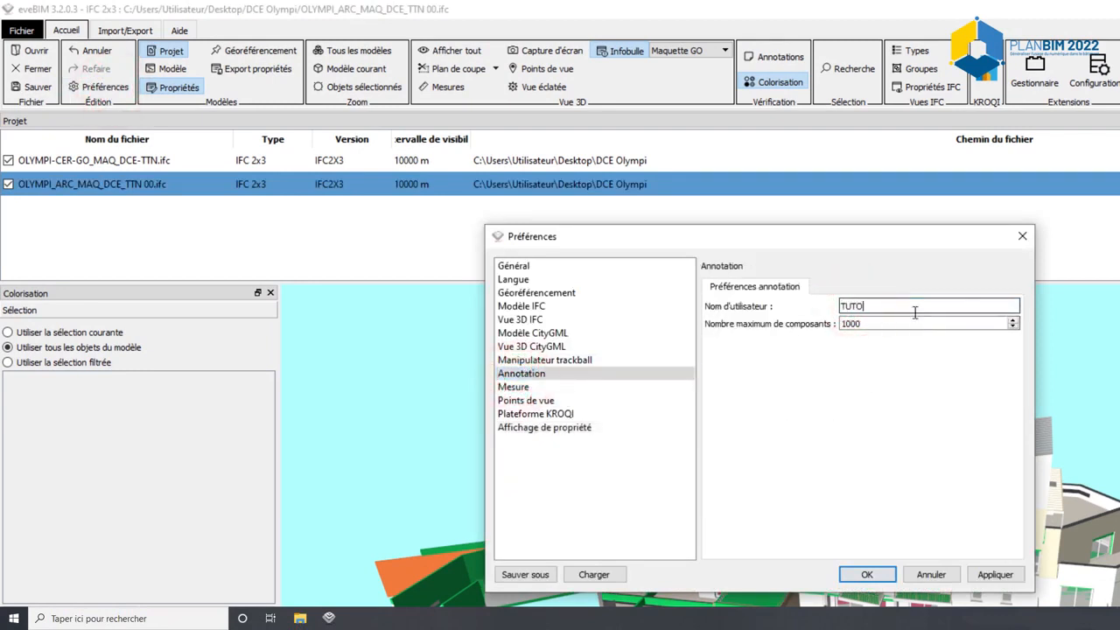
click(993, 574)
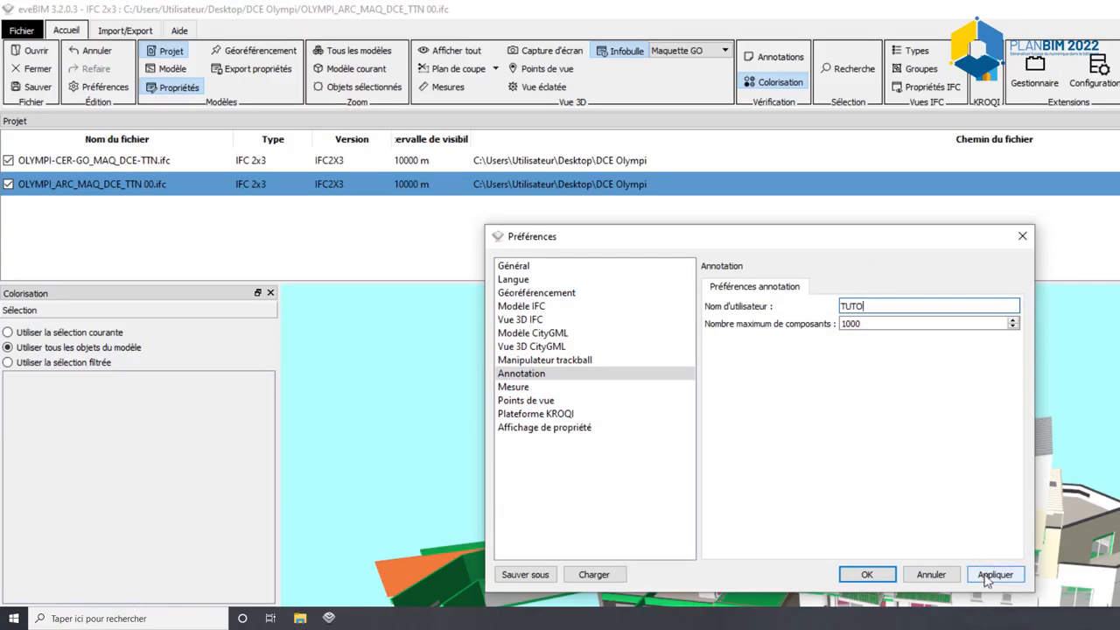
click(866, 574)
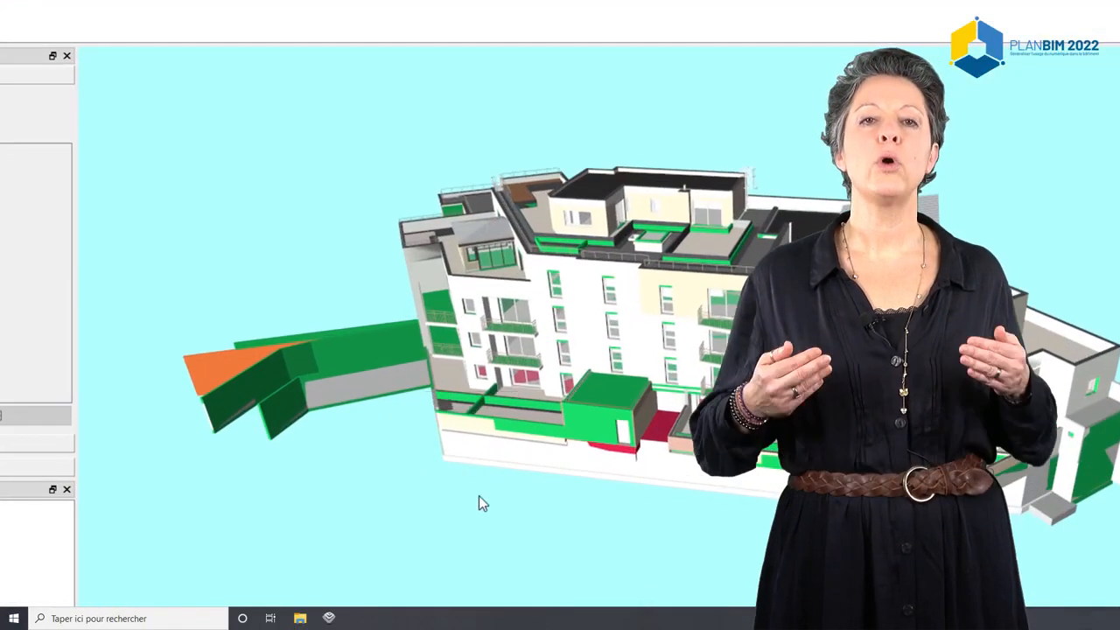
Select the green structural concrete wall of the ramp, just behind the orange architectural wall.
drag(476, 500, 849, 492)
drag(475, 560, 303, 496)
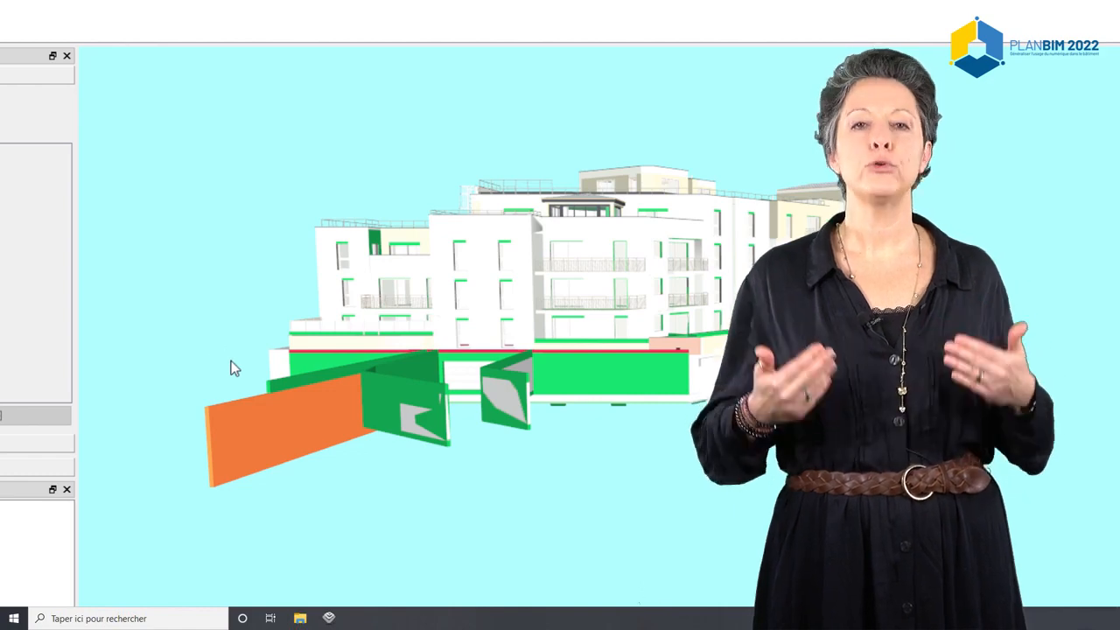
mouse_move(268, 378)
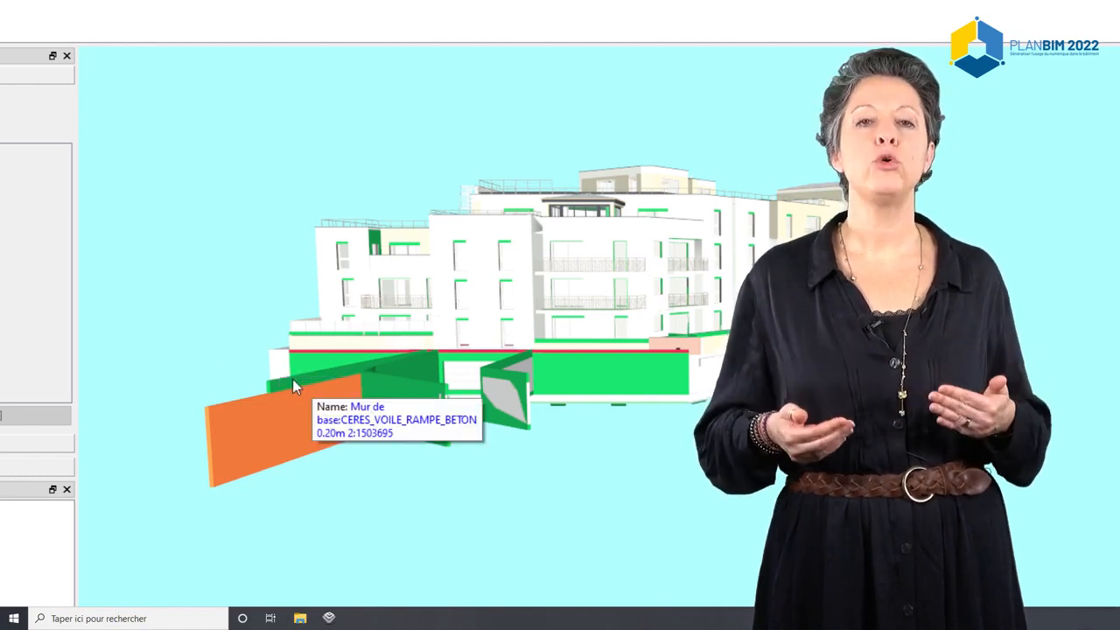
click(292, 379)
click(290, 379)
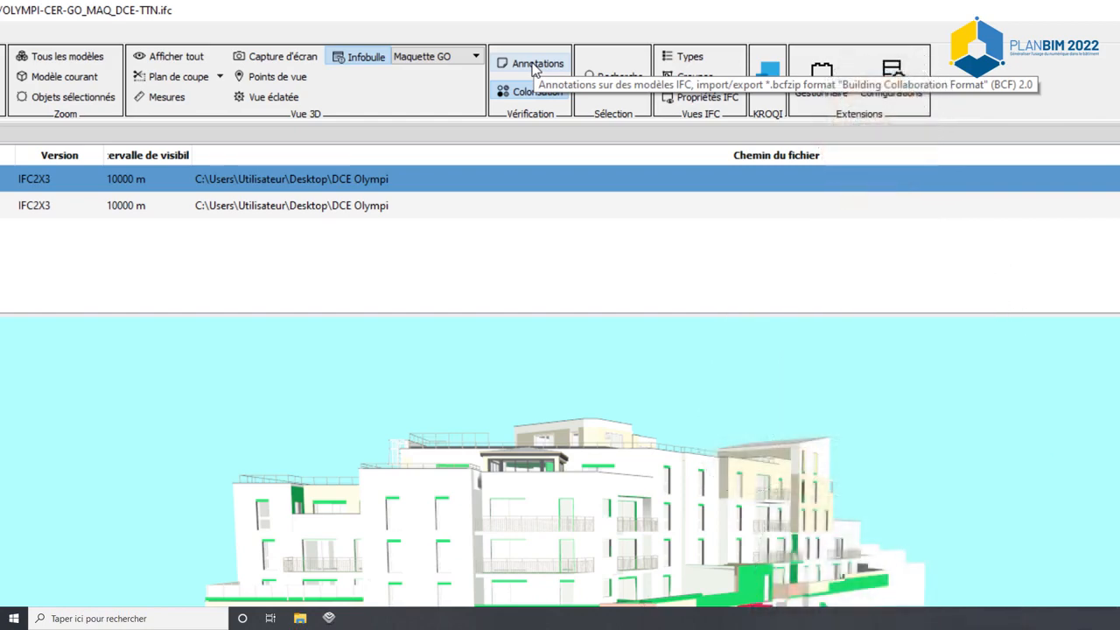
Show the annotations and create a new BCF file for them.
click(533, 67)
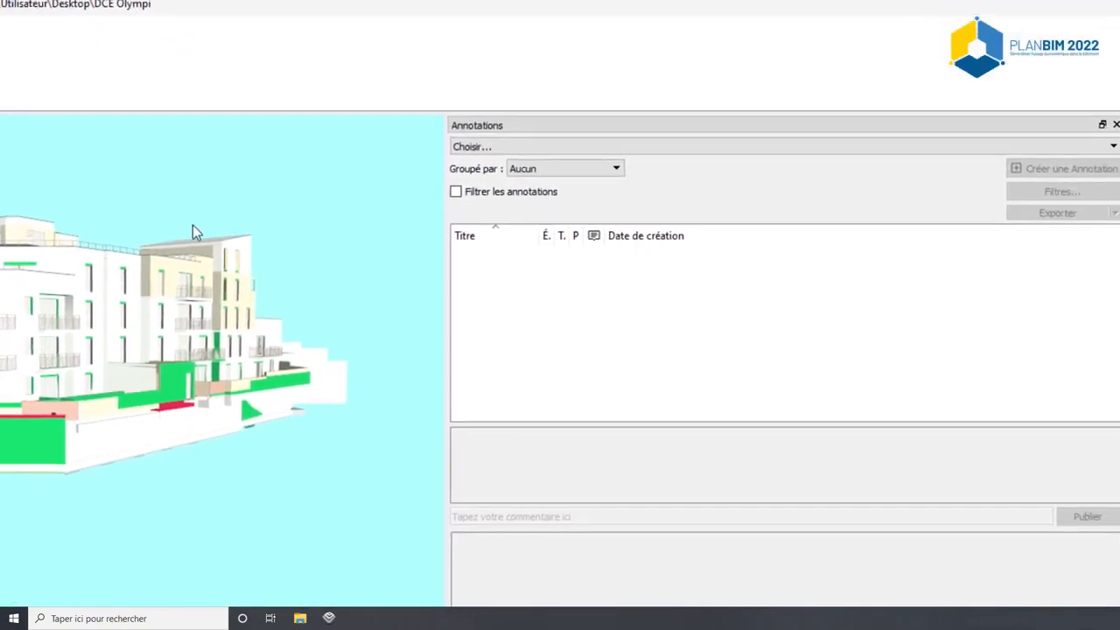
drag(194, 231, 154, 301)
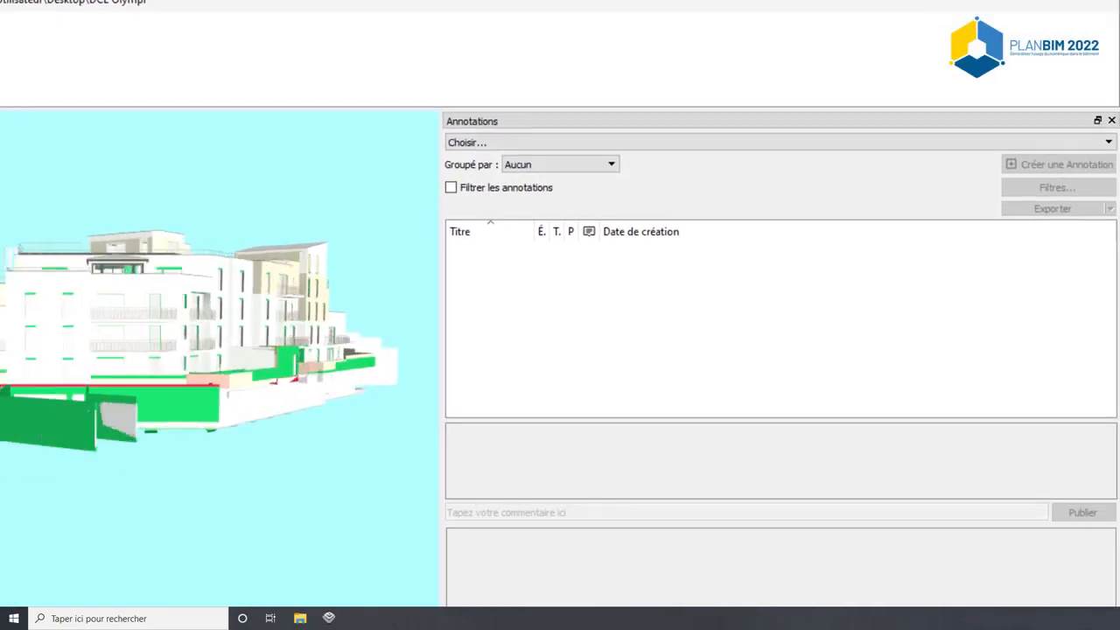
click(1109, 142)
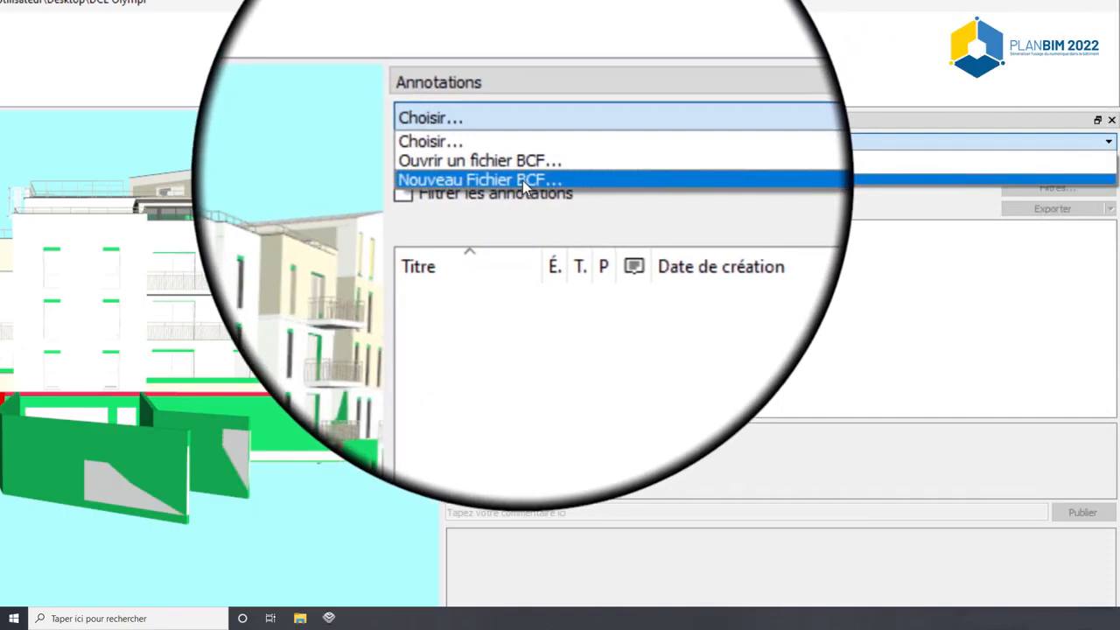
click(522, 181)
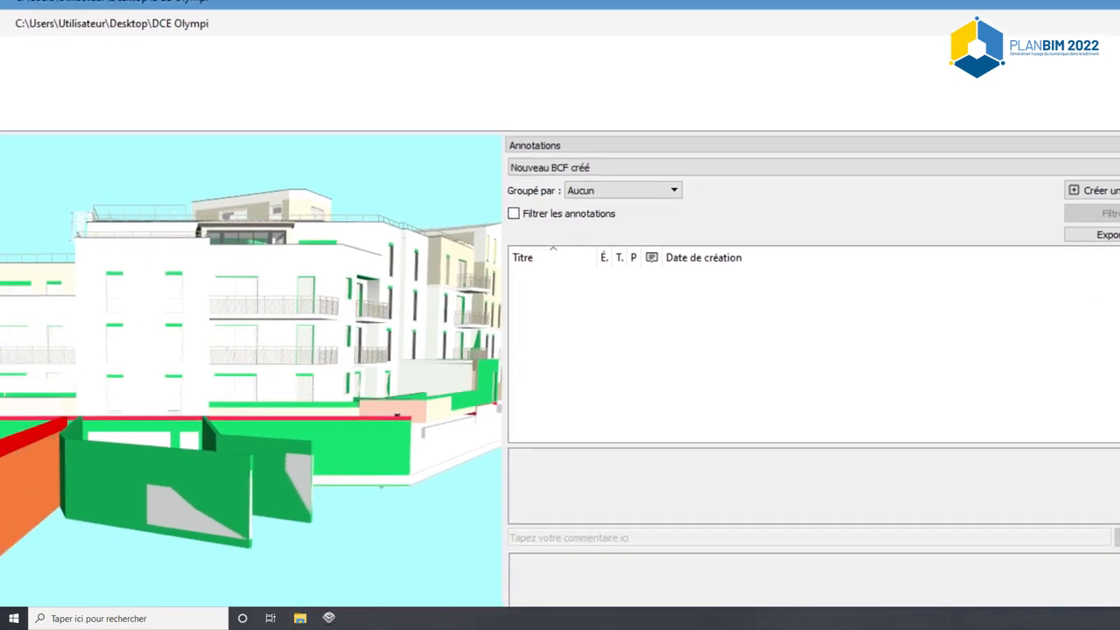
Save the annotations on the Bureau as the BCFZIP file "Analyse OLYMPI GO" and group them by Titre.
click(1096, 143)
click(70, 238)
text(A)
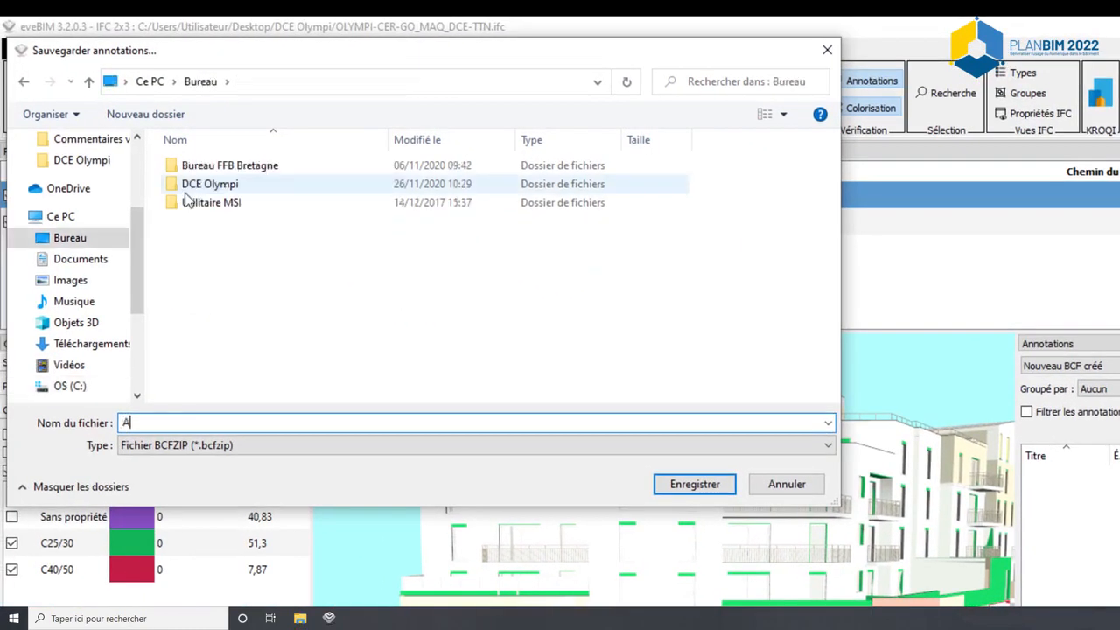
text(nalyse OLYMPI GO)
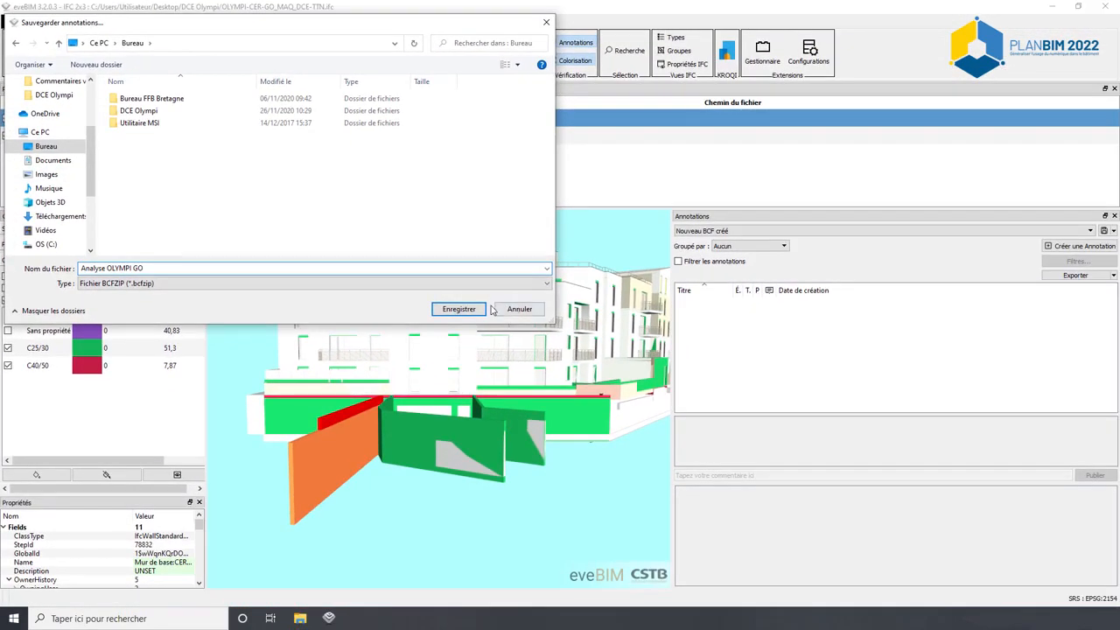
click(481, 310)
click(751, 246)
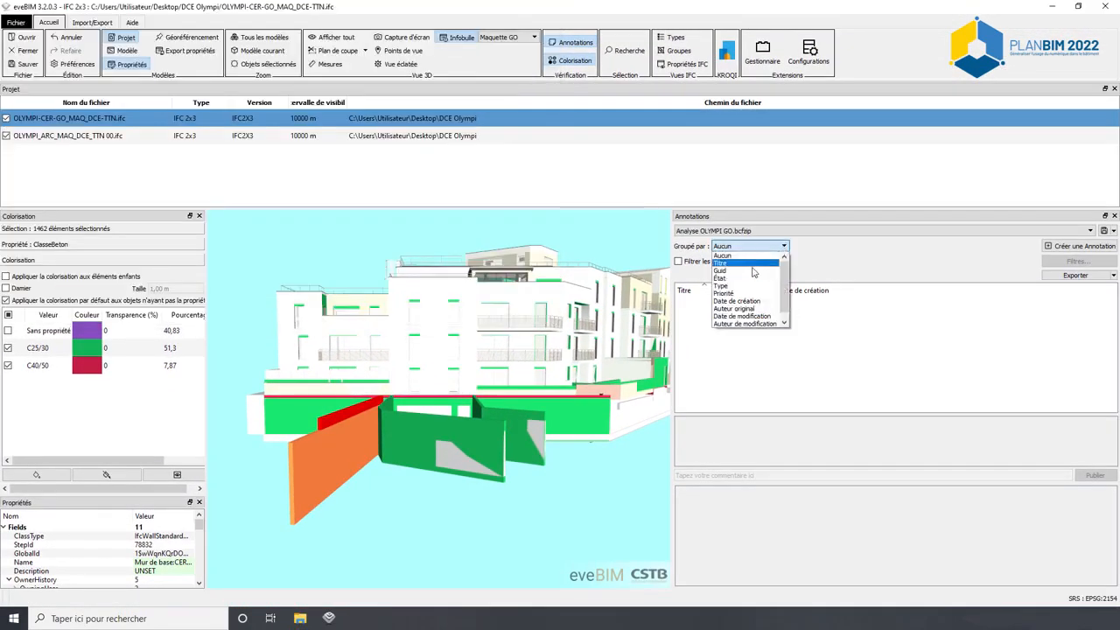
click(751, 264)
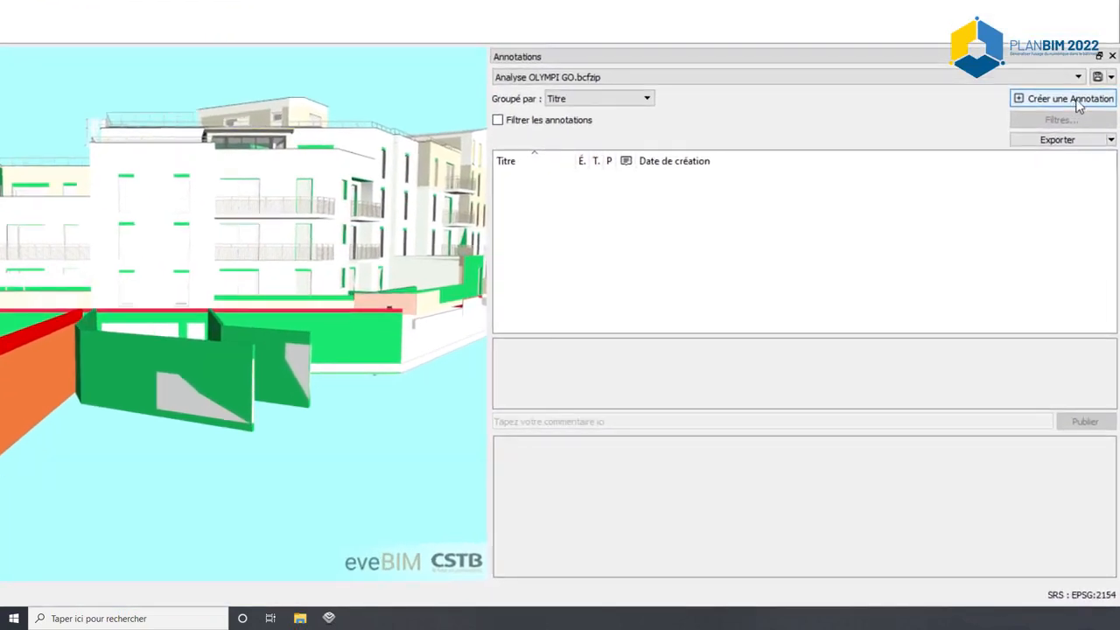
Create an annotation titled "Hauteur de mur" describing the significant wall height difference between the "voile Archi" and the "voile structure".
click(1088, 251)
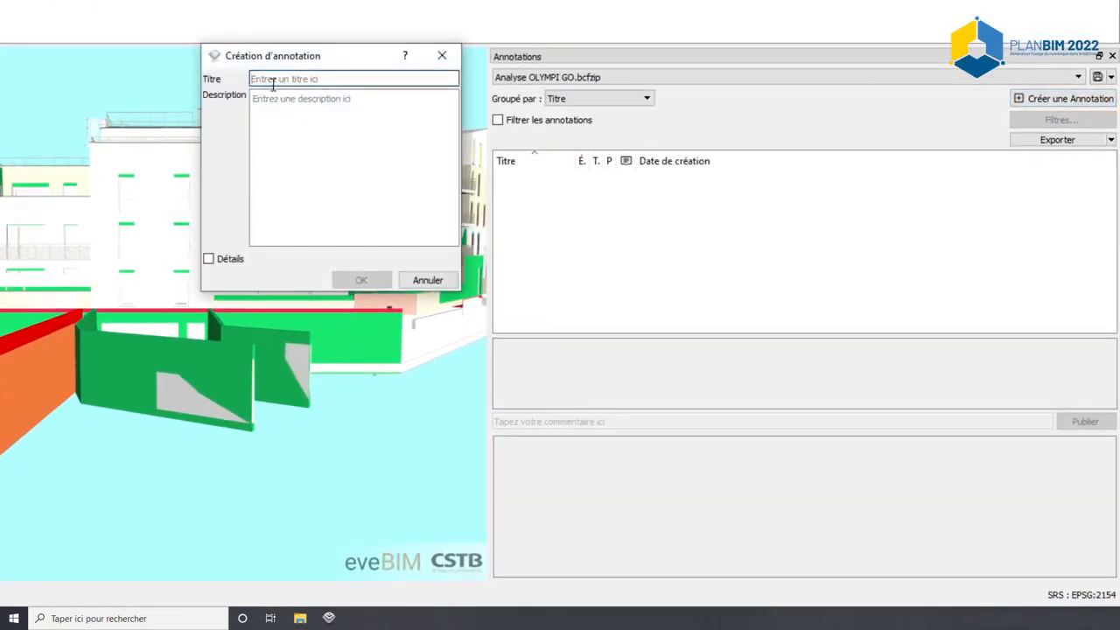
text(Hauteur de mur)
click(336, 99)
text(Différnce de hauteur de mur importante entre le voile Archi et le voile structure)
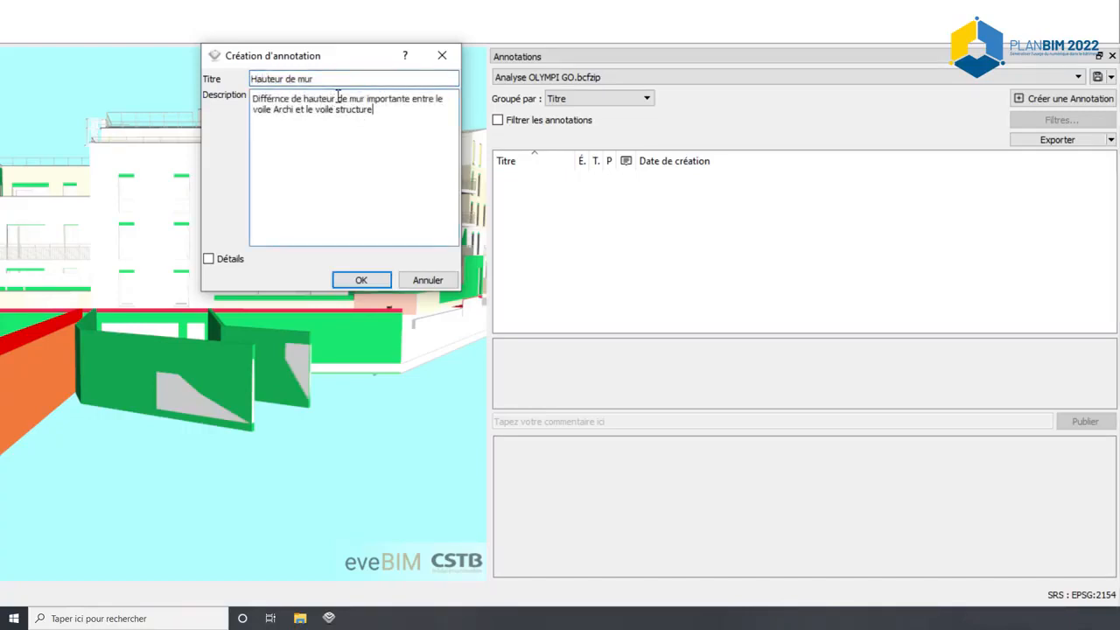
Review the annotation's details, keep type Commentaire, state Ouvert and priority Moyenne, and validate the annotation.
click(208, 260)
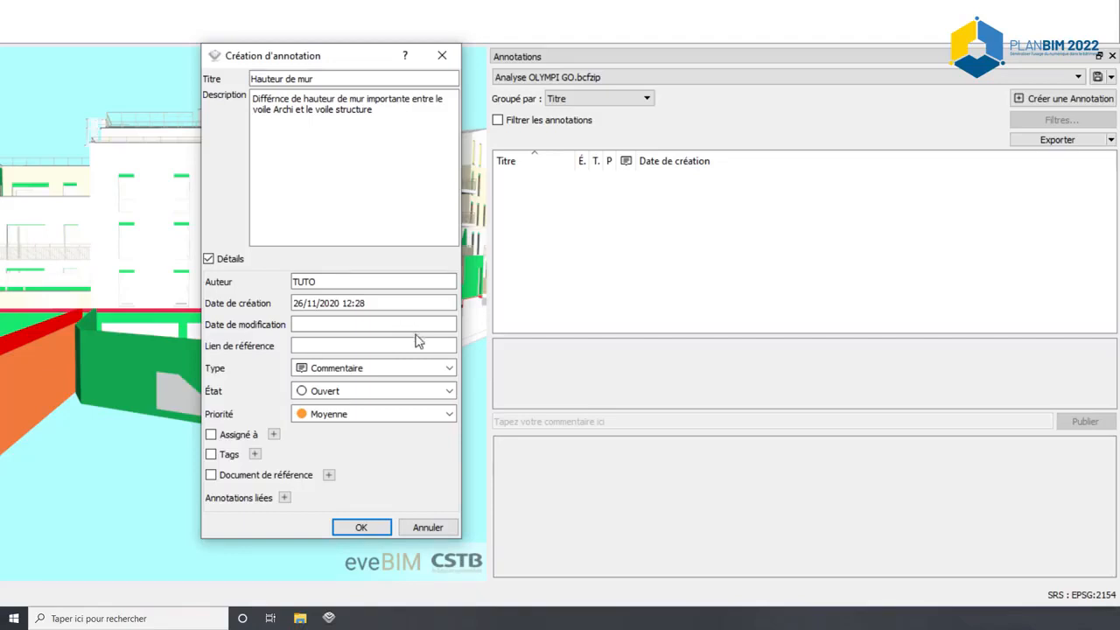
click(449, 368)
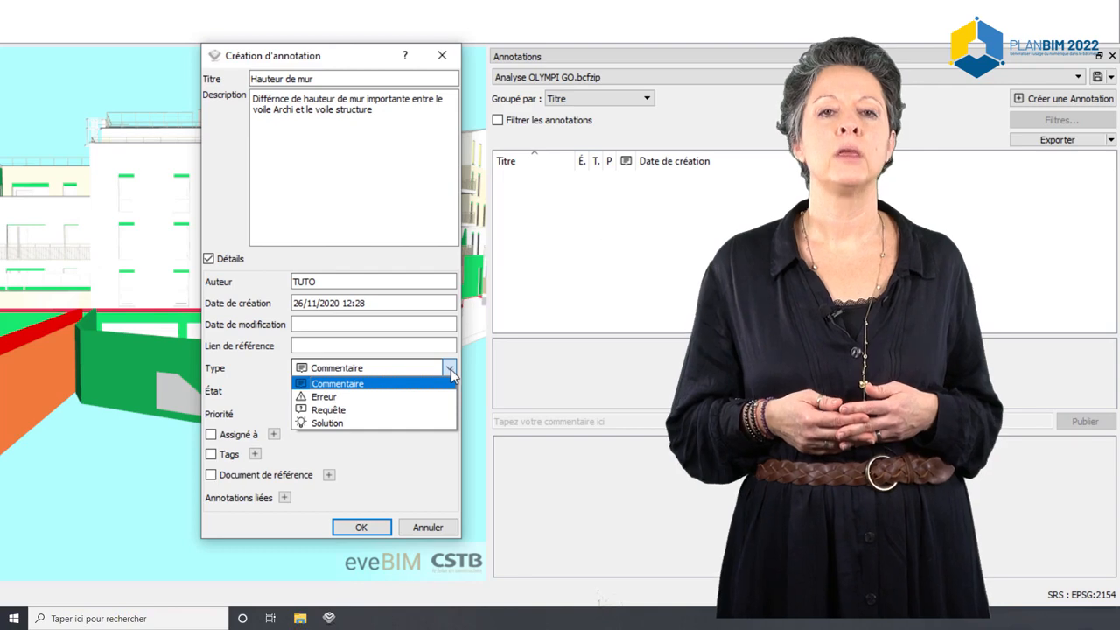
click(450, 370)
click(452, 392)
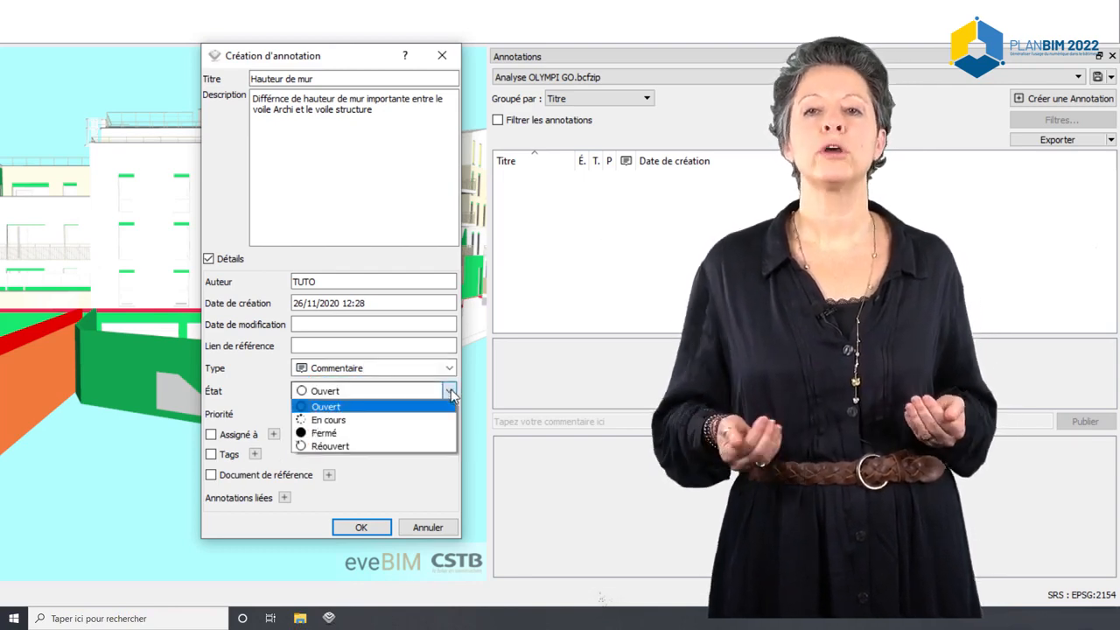
click(362, 407)
click(449, 415)
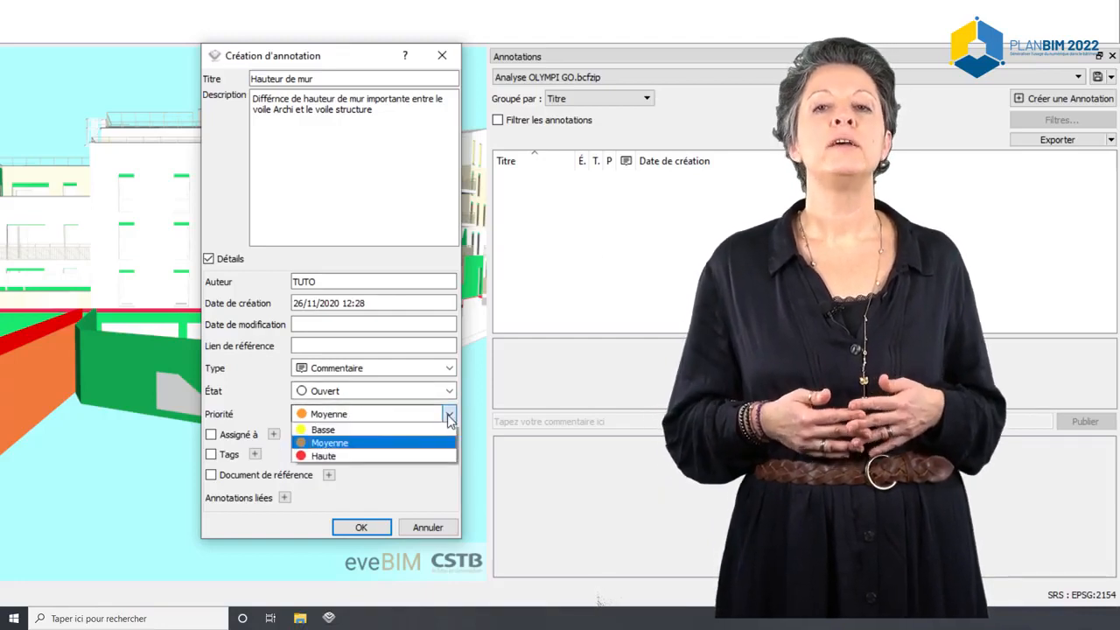
click(449, 418)
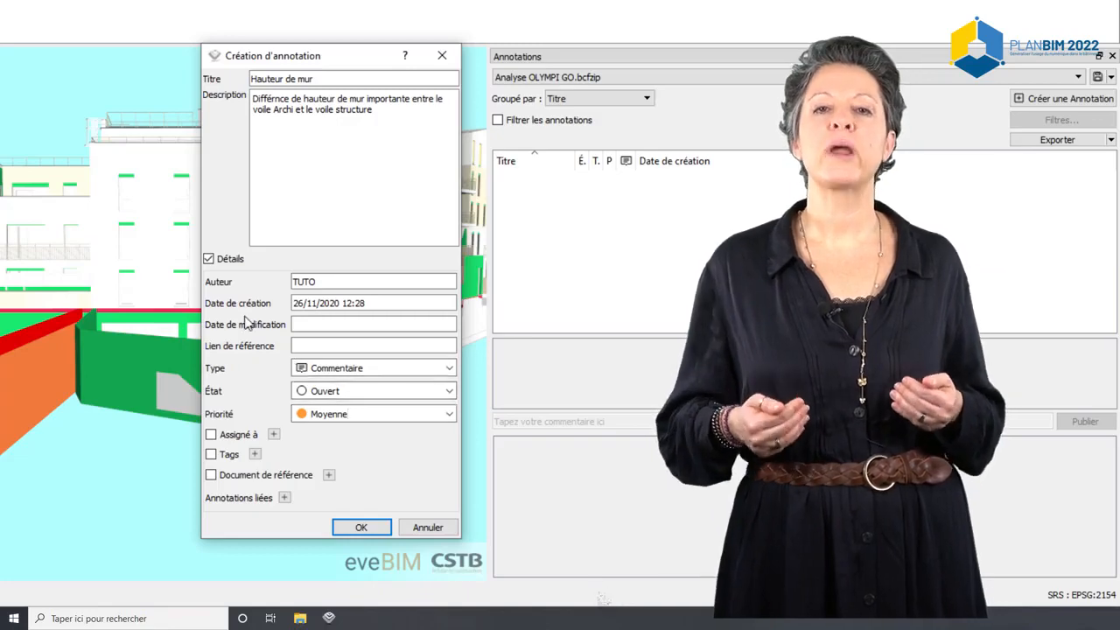
click(208, 260)
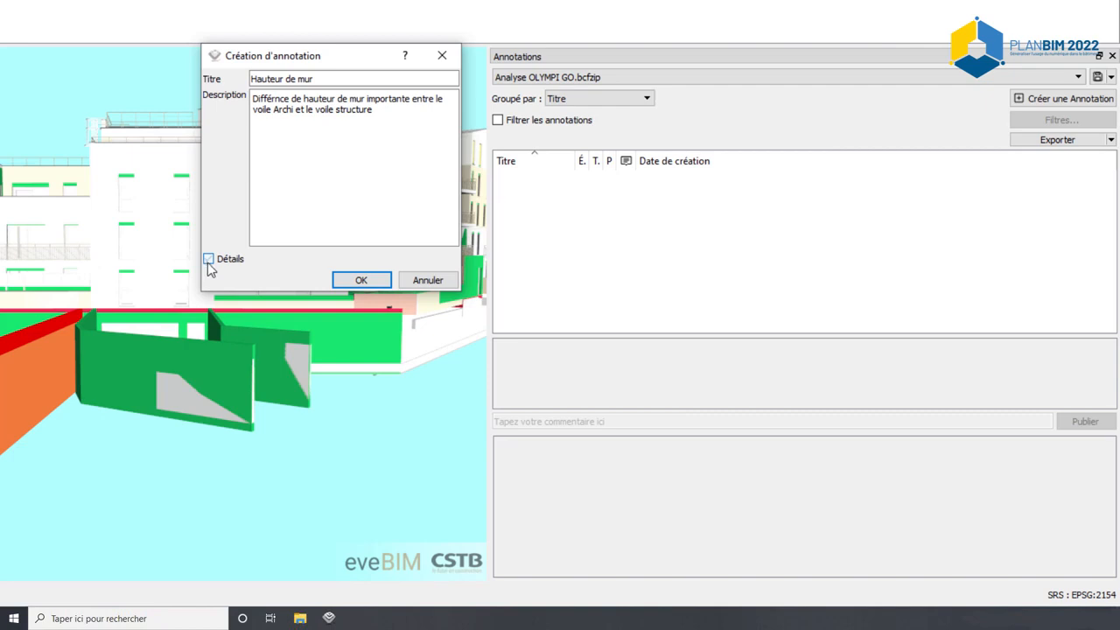
click(359, 282)
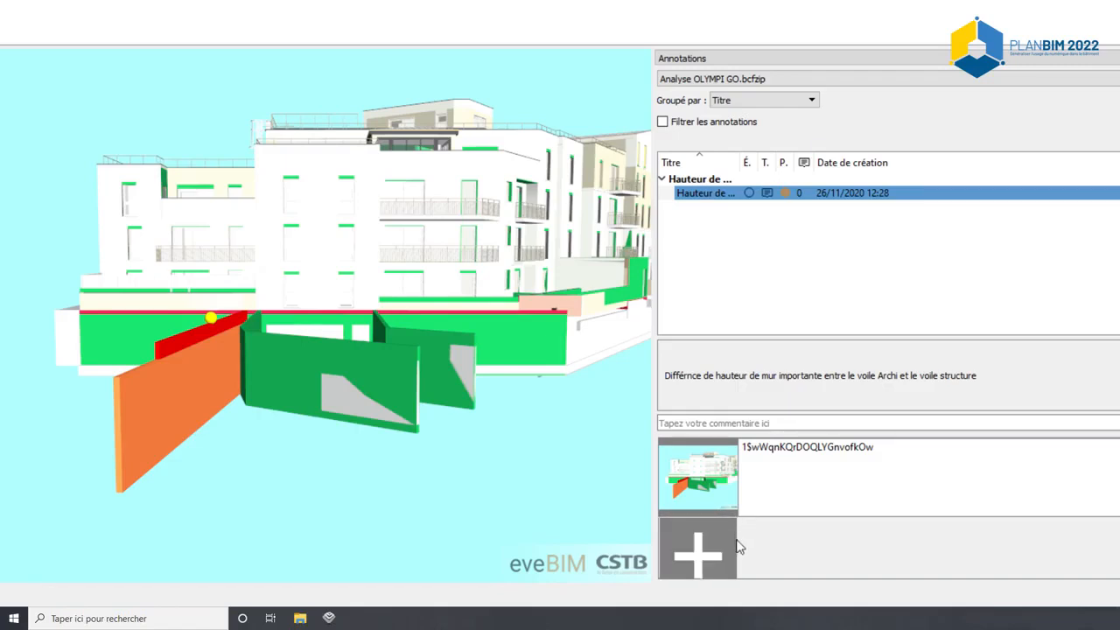
Add a second viewpoint to the wall height annotation, seen from the other side of the ramp wall, and request a PDF export of the annotations.
drag(394, 490, 455, 482)
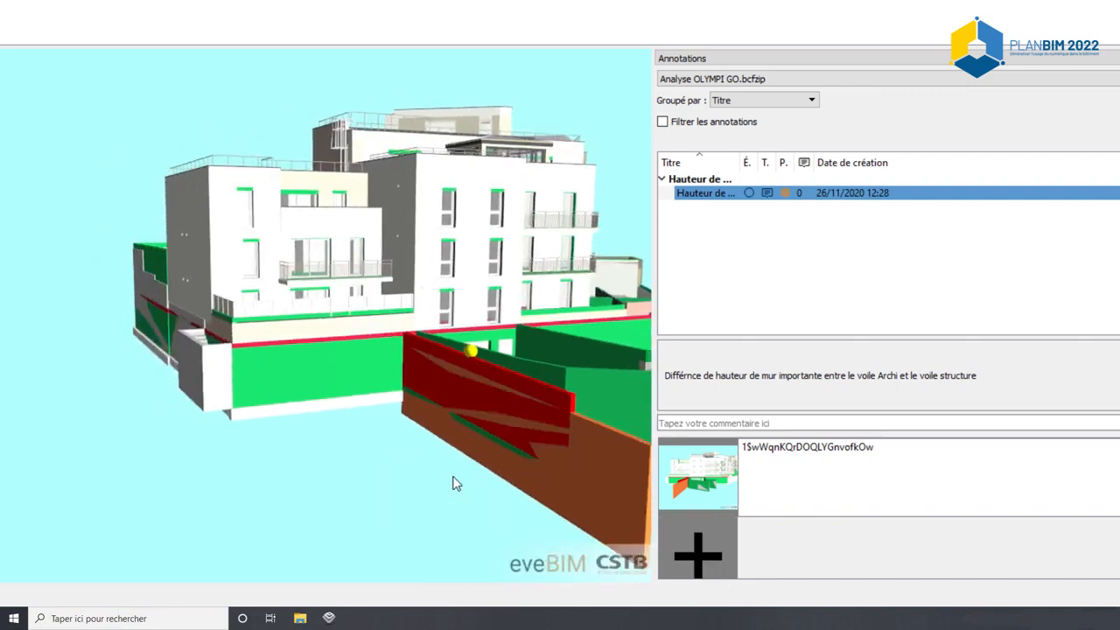
click(705, 553)
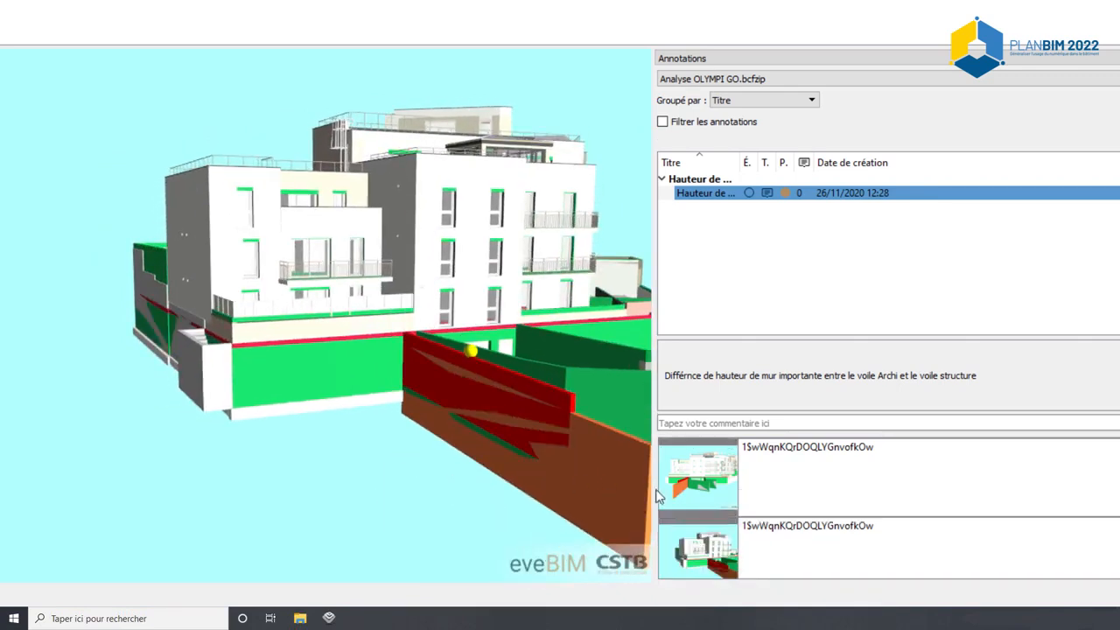
mouse_move(725, 548)
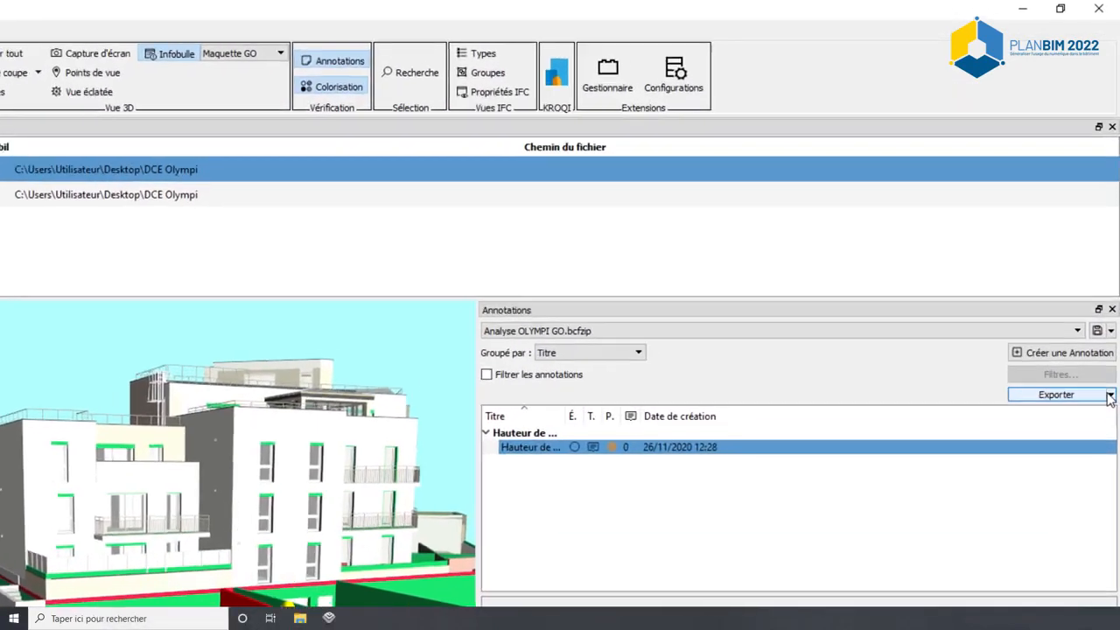
click(1111, 403)
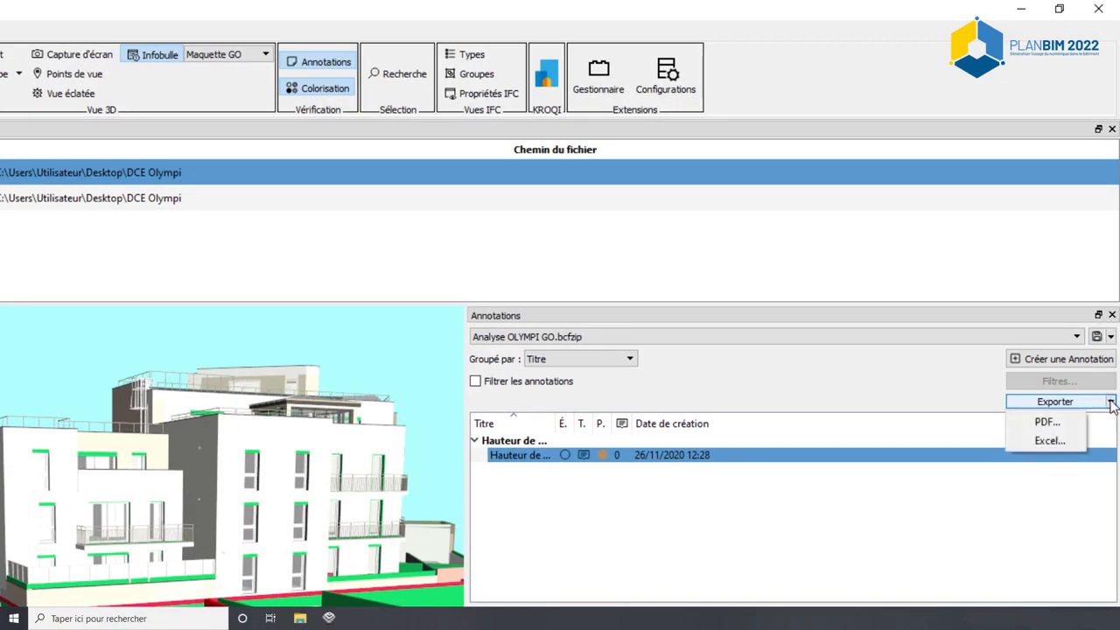
click(1054, 424)
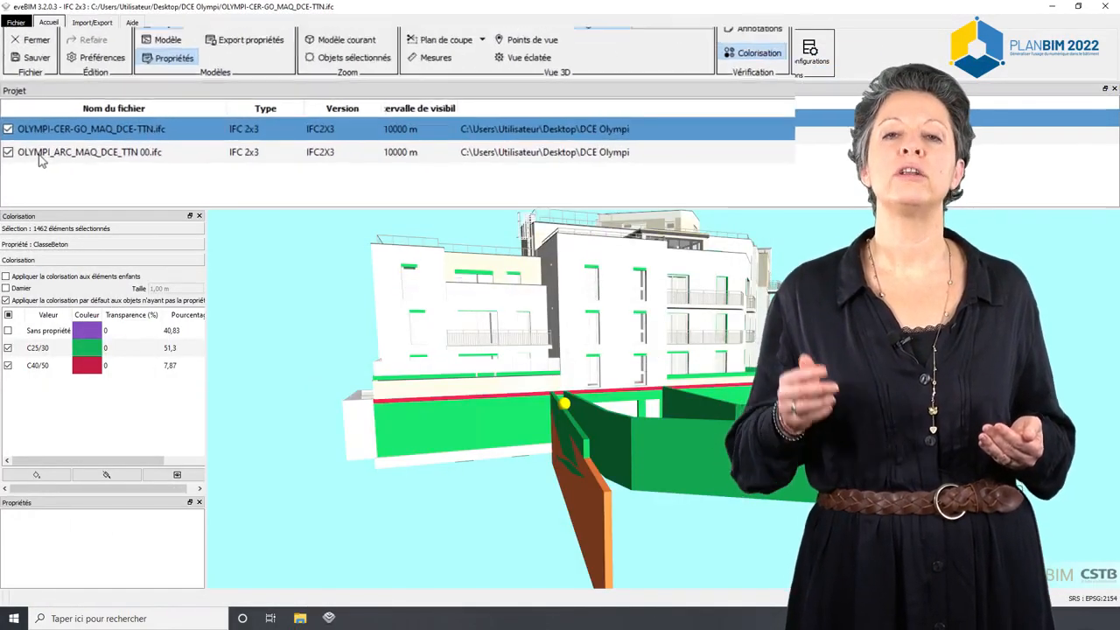
Hide the architectural model OLYMPI_ARC_MAQ_DCE_TTN 00.ifc and open the property export for the structural model.
click(9, 169)
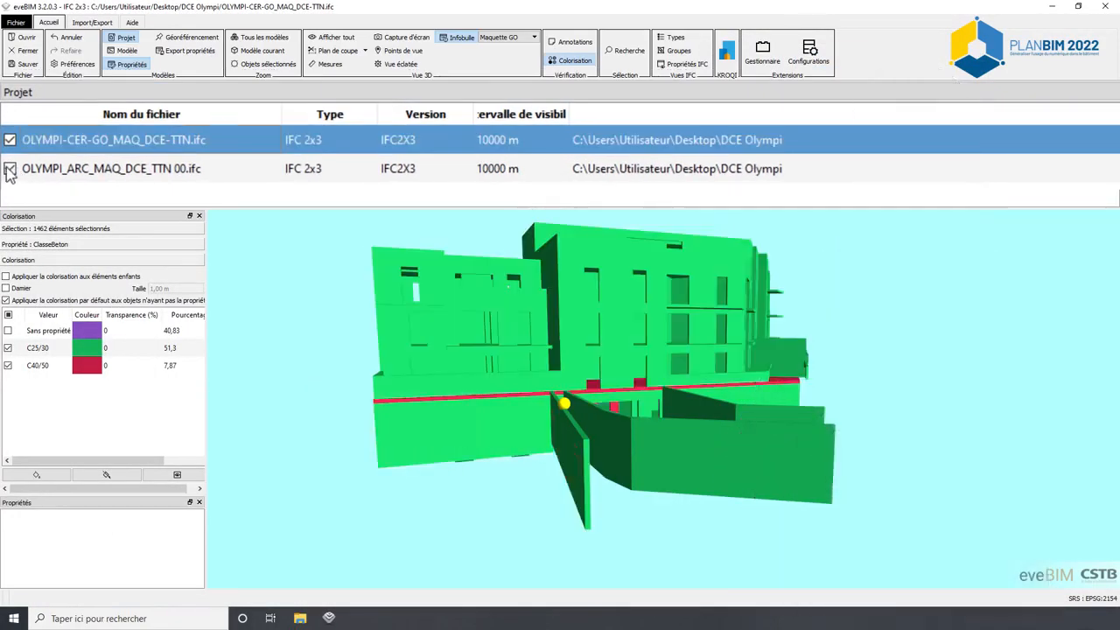
drag(687, 374, 402, 395)
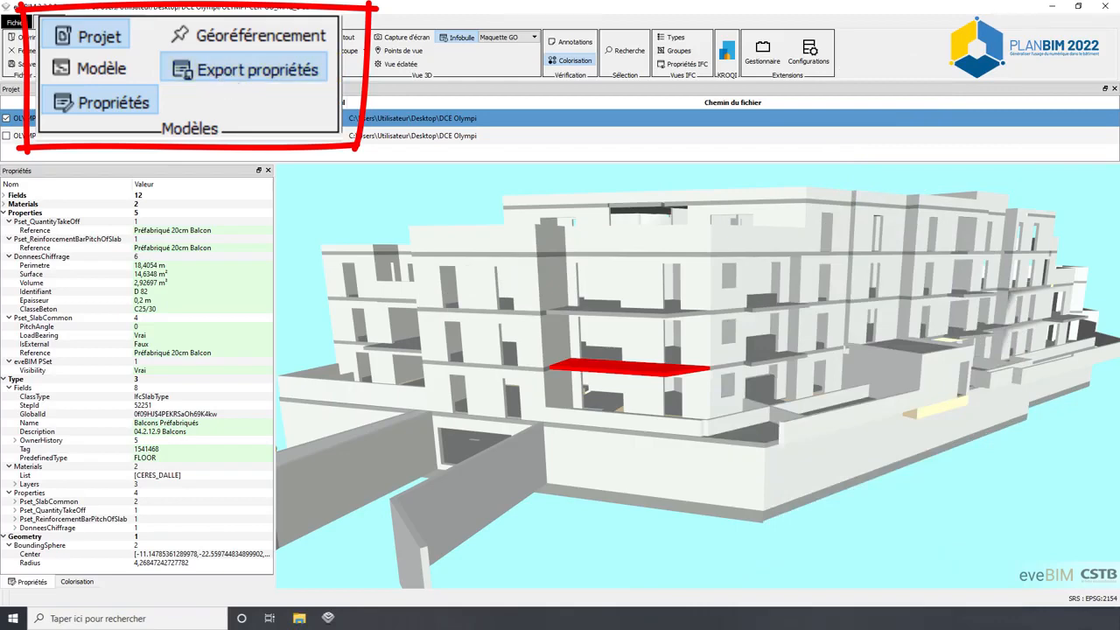
click(268, 51)
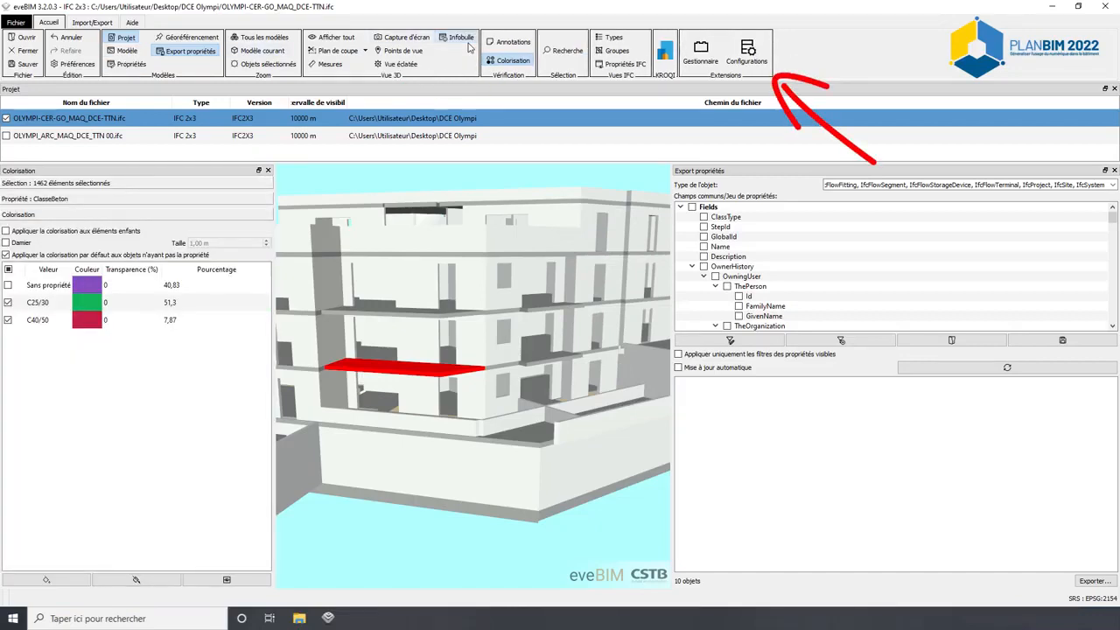
Apply the saved "Article CCTP" colouring configuration to the structural model, enlarge the 3D view and close the extension configurations.
click(747, 52)
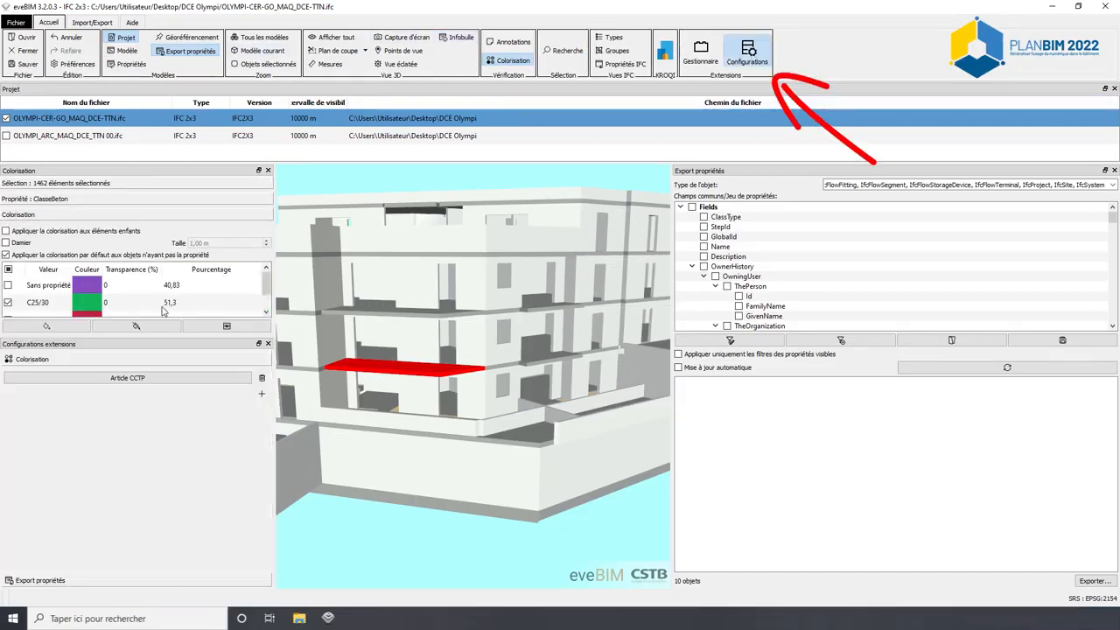
click(140, 378)
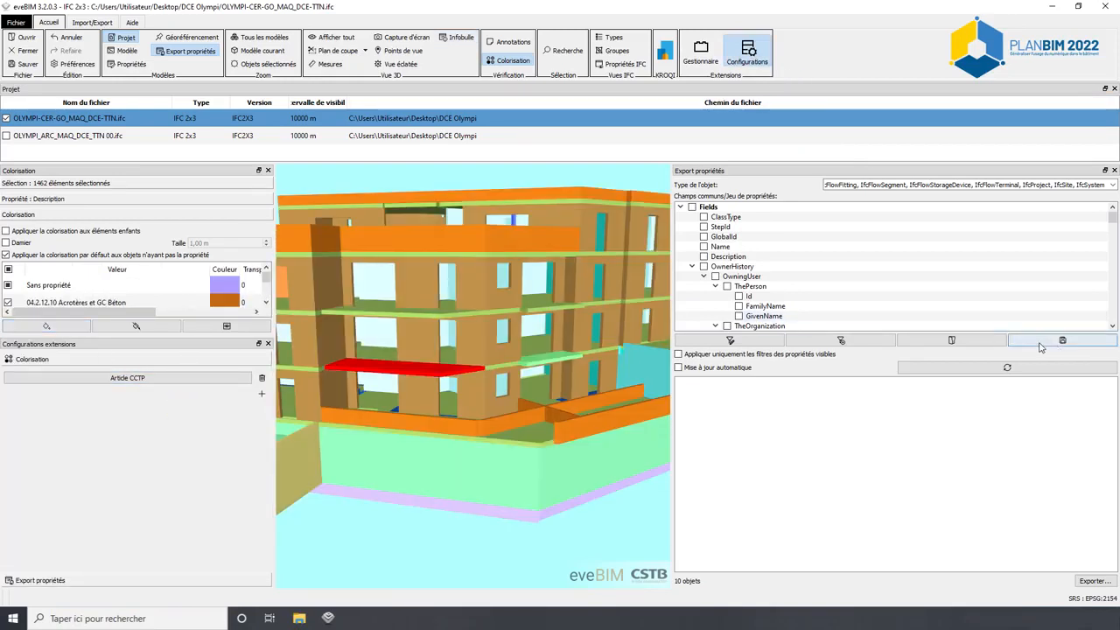
drag(678, 420, 812, 420)
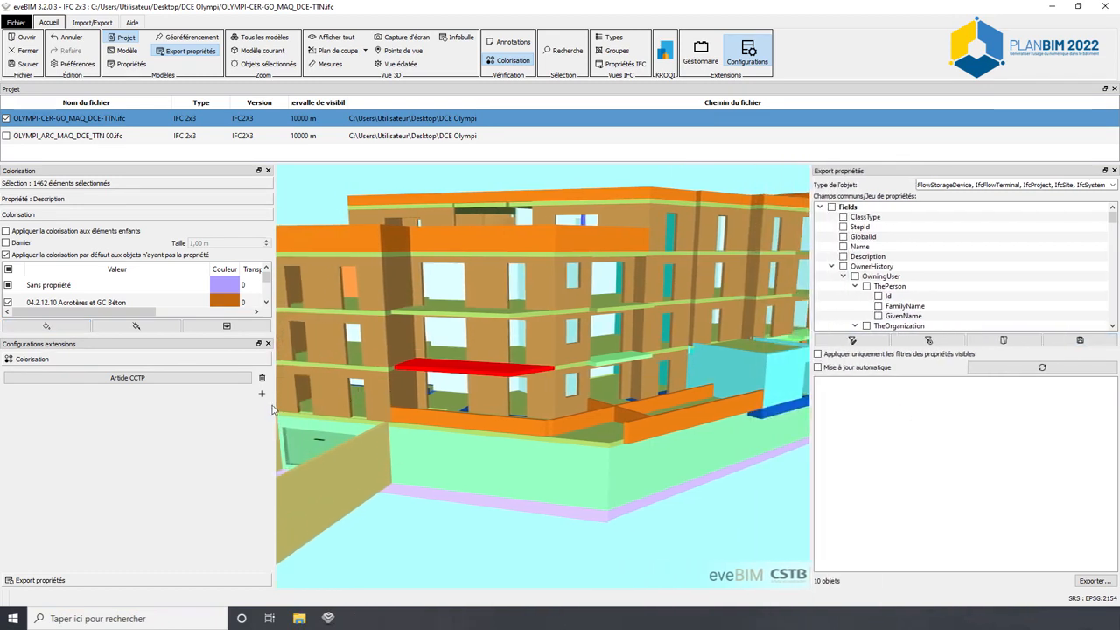
drag(273, 405, 207, 399)
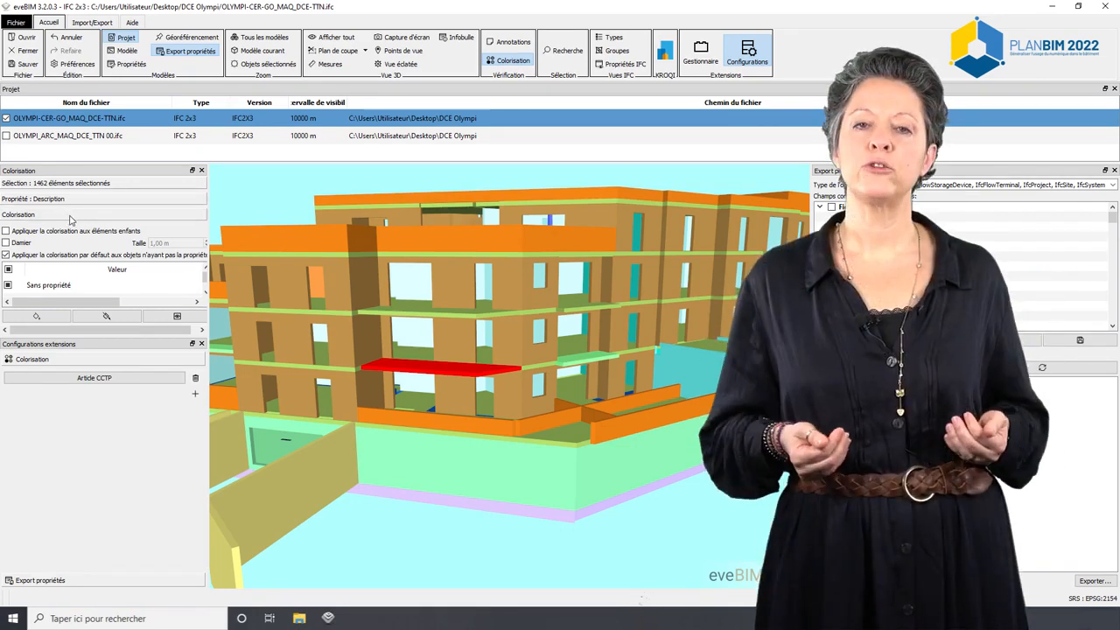
click(187, 359)
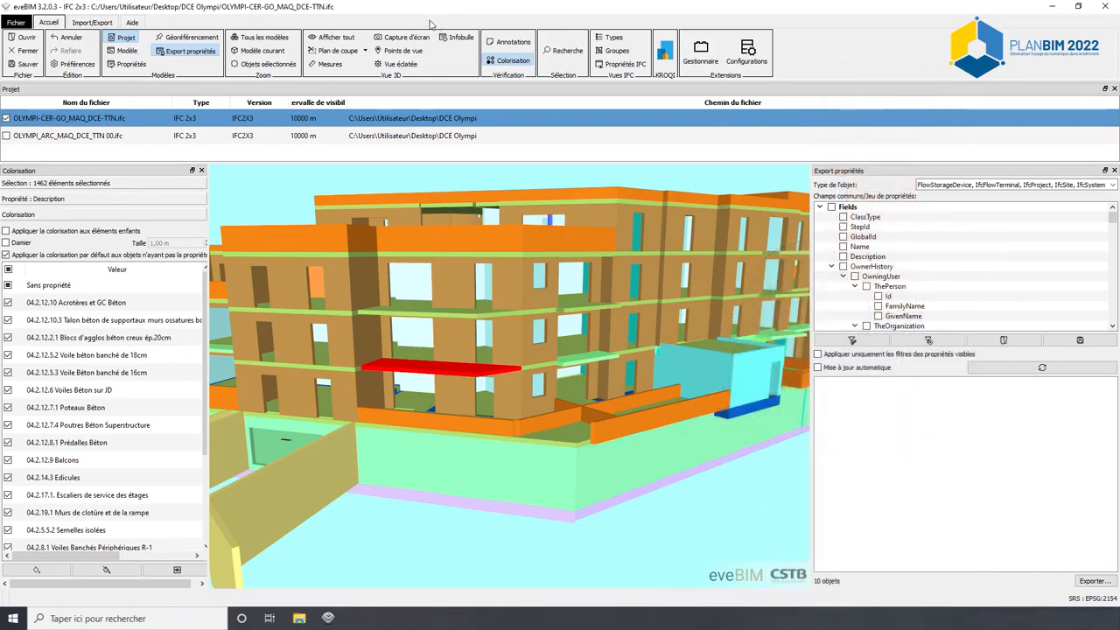
Include all listed object types in the property export, from IfcBeam through IfcWallType.
click(1113, 186)
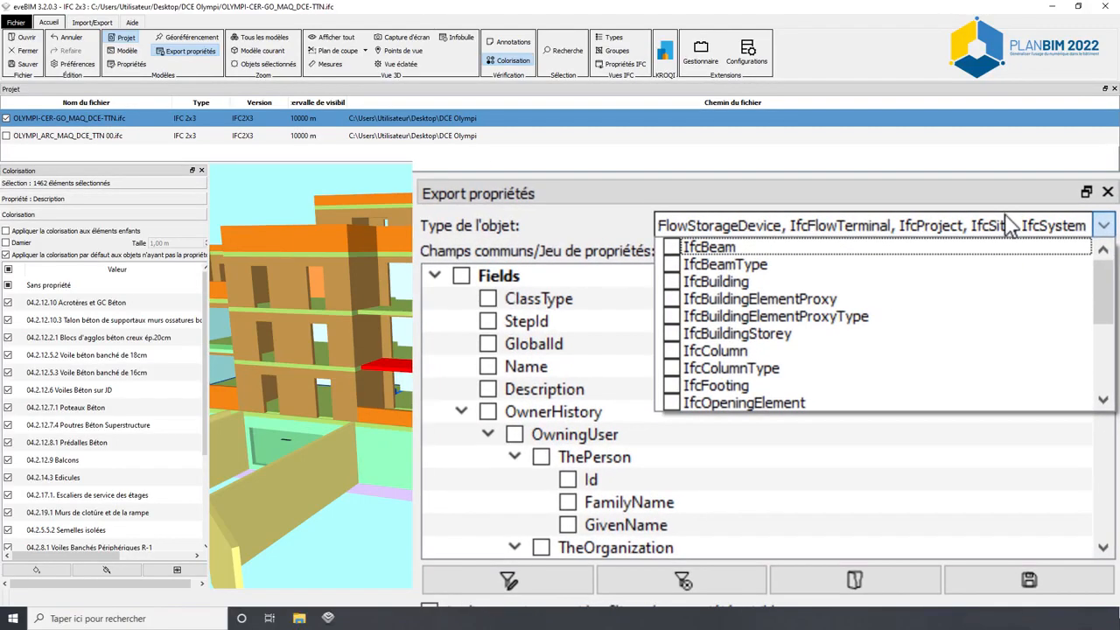
click(672, 247)
click(672, 264)
click(672, 282)
click(672, 299)
click(672, 316)
click(672, 334)
click(672, 351)
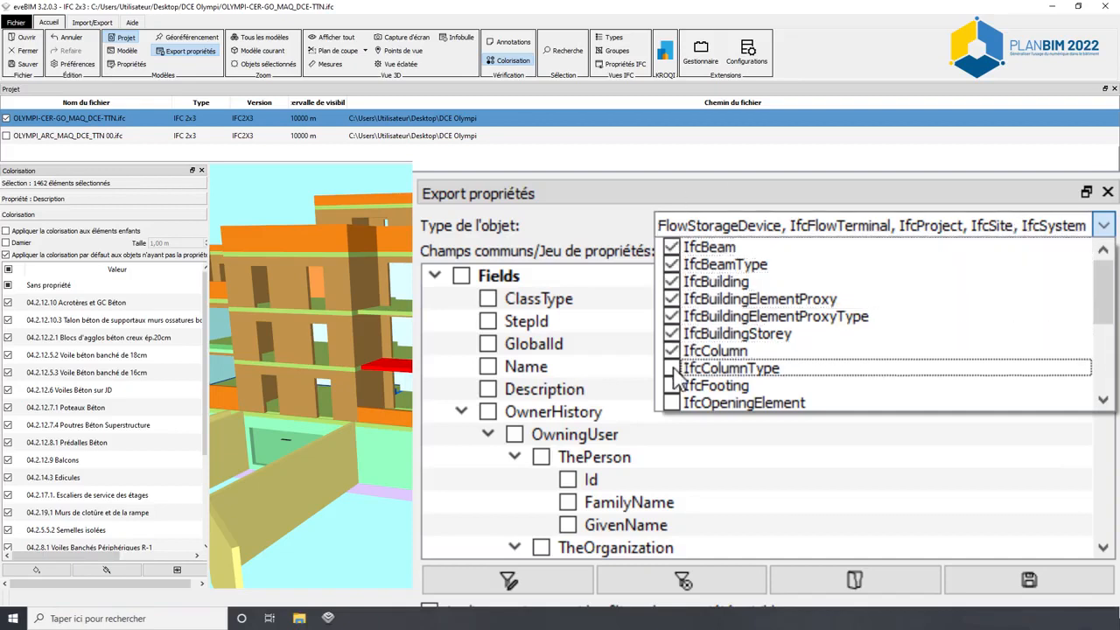
click(672, 368)
click(672, 386)
click(672, 403)
scroll(770, 349, down, 2)
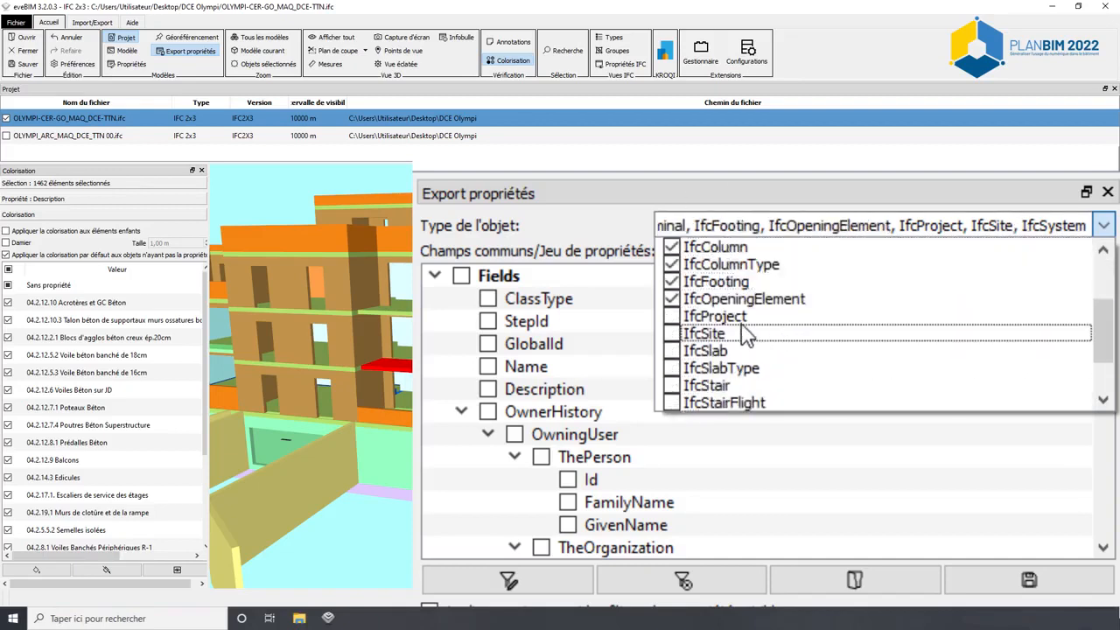
click(673, 317)
click(679, 335)
click(681, 352)
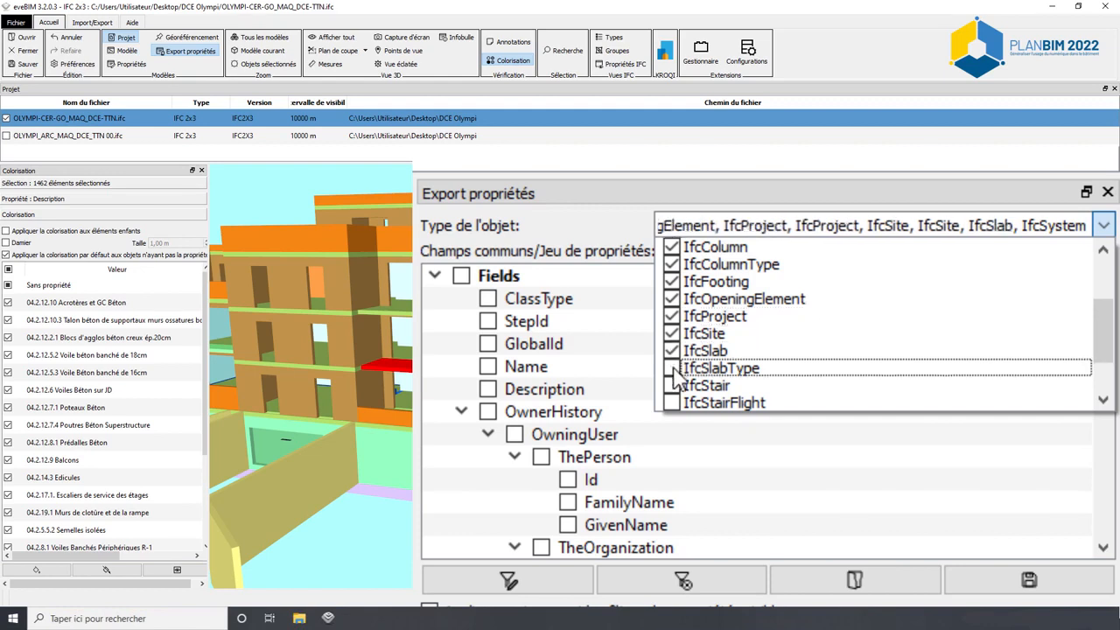
click(684, 368)
click(690, 385)
click(691, 402)
scroll(691, 385, down, 2)
click(682, 351)
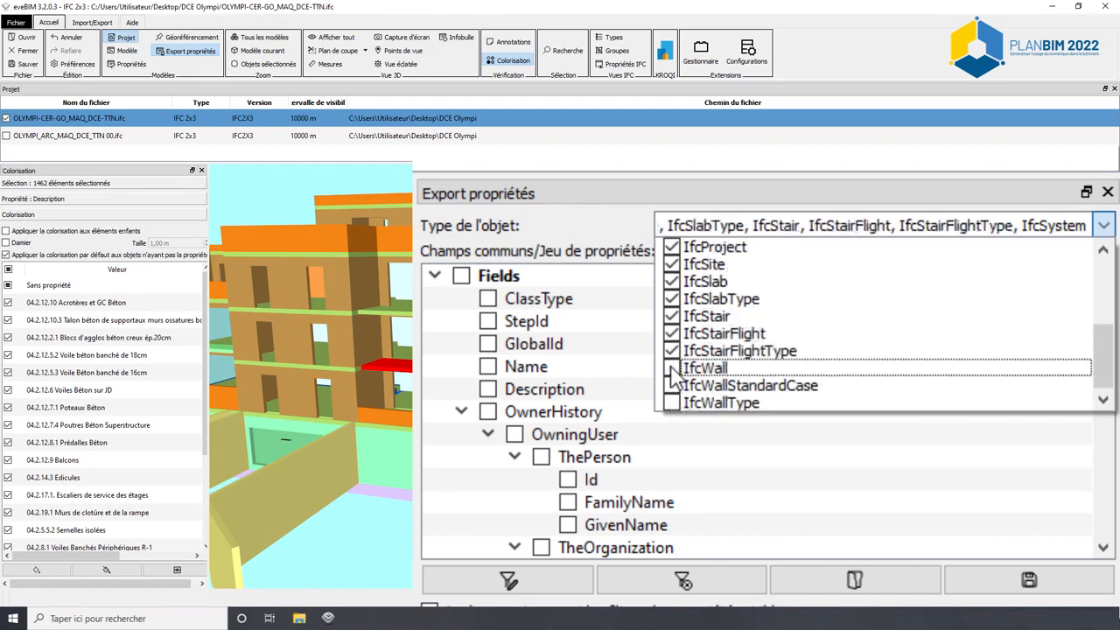
click(681, 369)
click(681, 386)
click(671, 402)
click(861, 444)
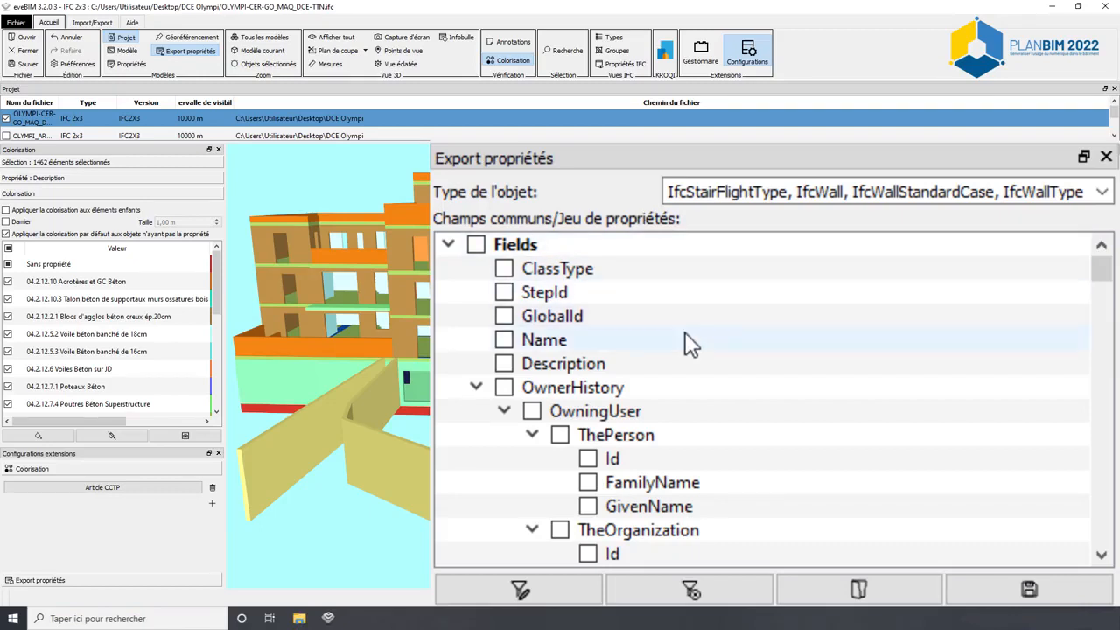
Include the Name field and the Level group with its Name and Elevation in the property export.
click(504, 340)
click(476, 388)
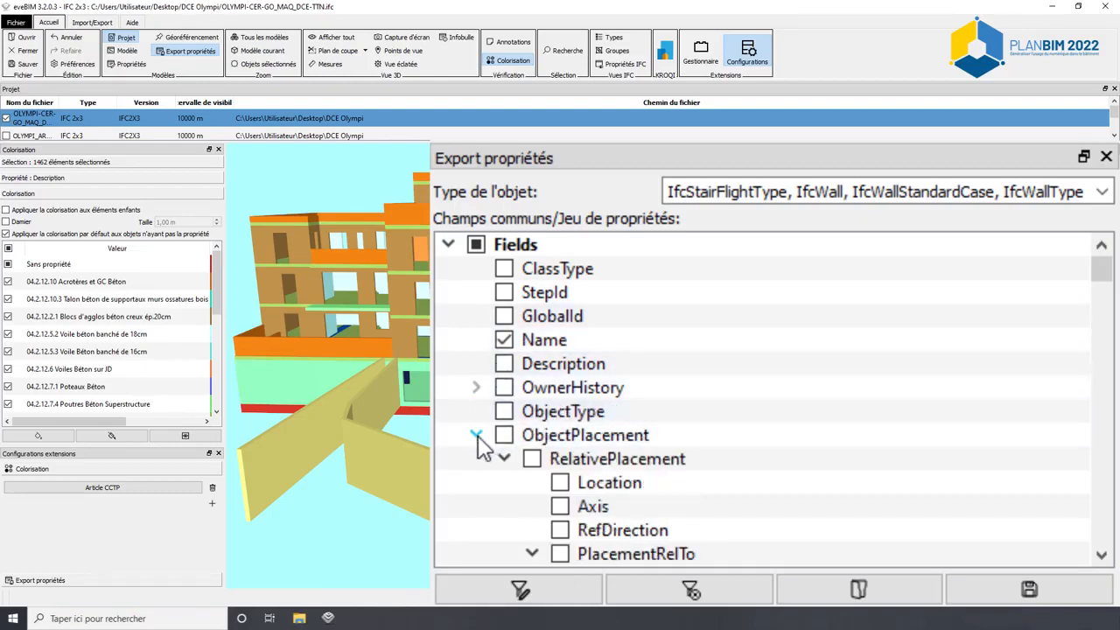
scroll(488, 447, down, 3)
scroll(482, 442, up, 2)
click(505, 387)
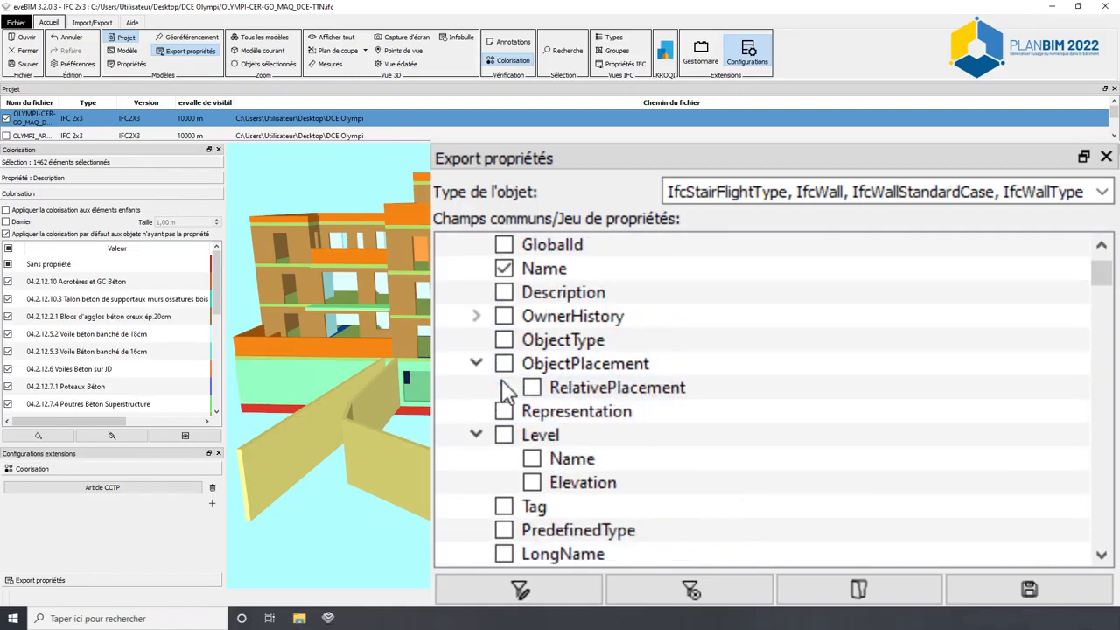
click(504, 435)
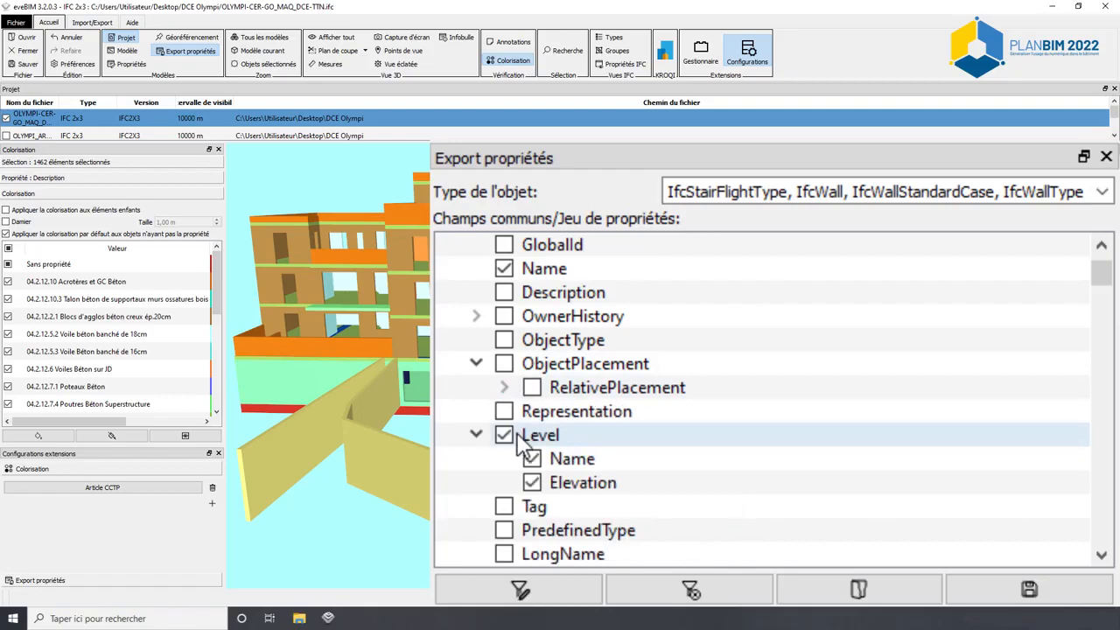
scroll(477, 385, up, 2)
Include the complete DonneesChiffrage property set in the property export.
click(448, 293)
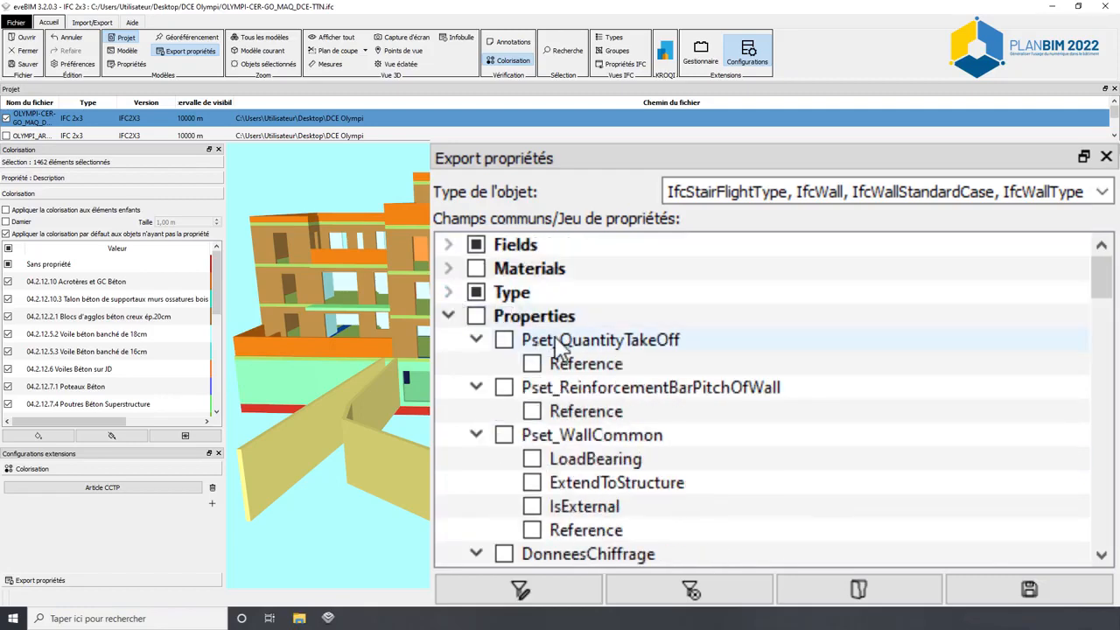
scroll(647, 371, down, 3)
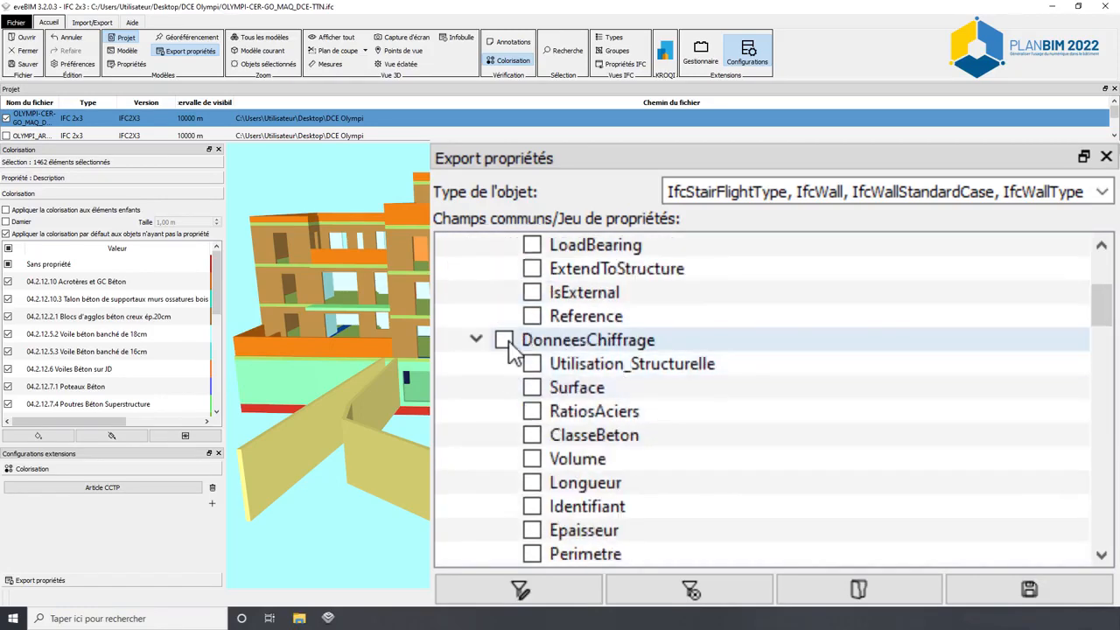
click(504, 340)
scroll(740, 410, down, 3)
scroll(525, 420, up, 5)
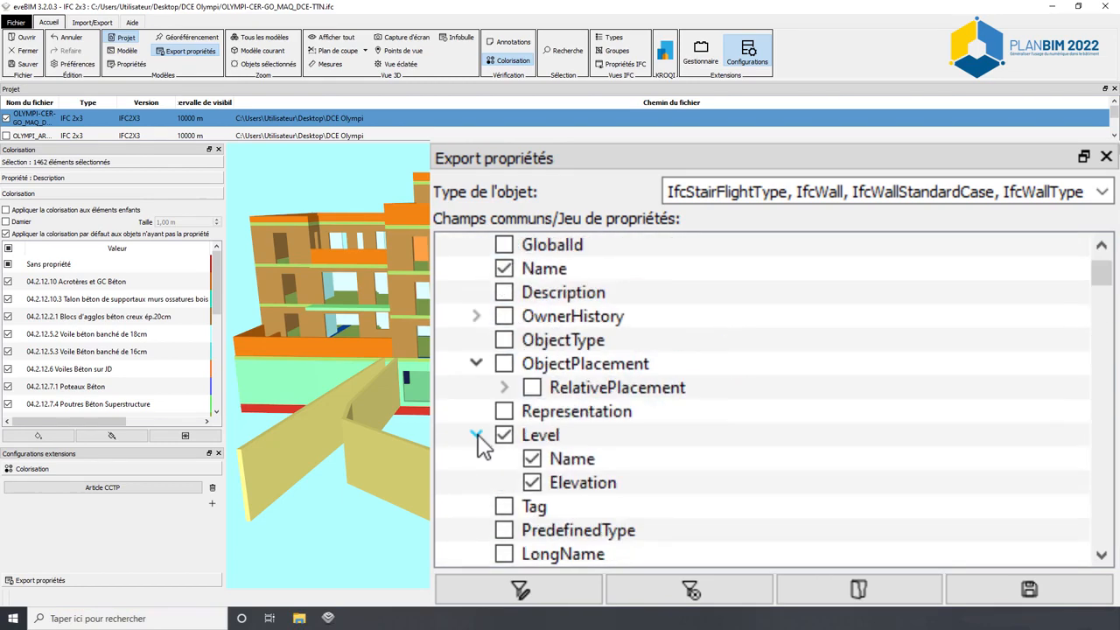
Collapse the Level and Fields groups in the list of exportable properties.
click(476, 430)
scroll(485, 333, up, 1)
click(449, 245)
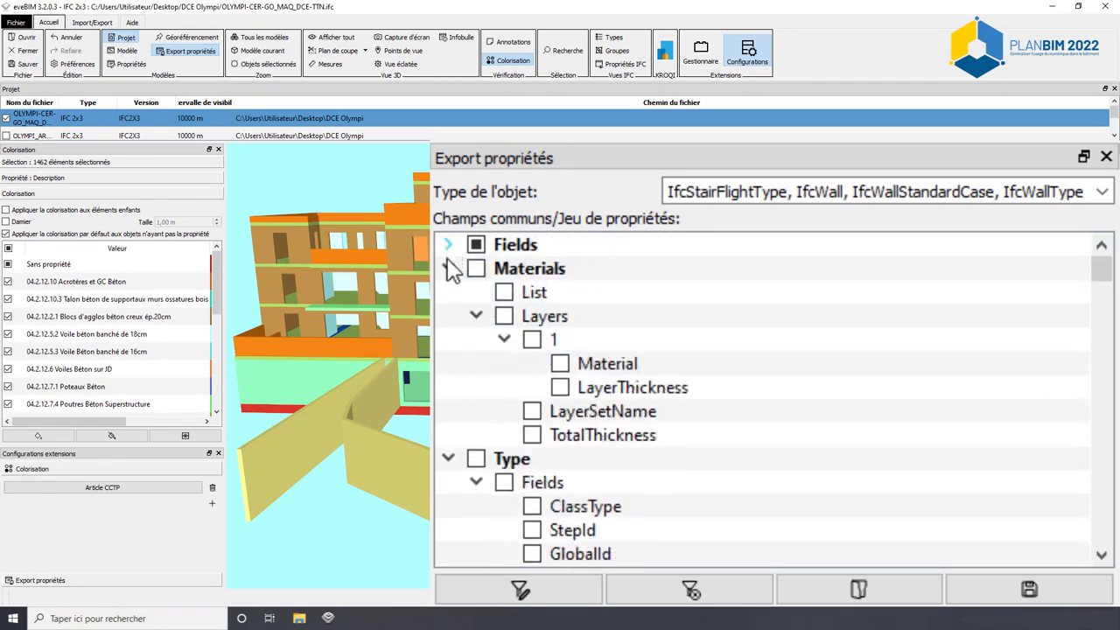
Collapse the Materials group and include the type's Name and Description fields in the property export.
click(448, 269)
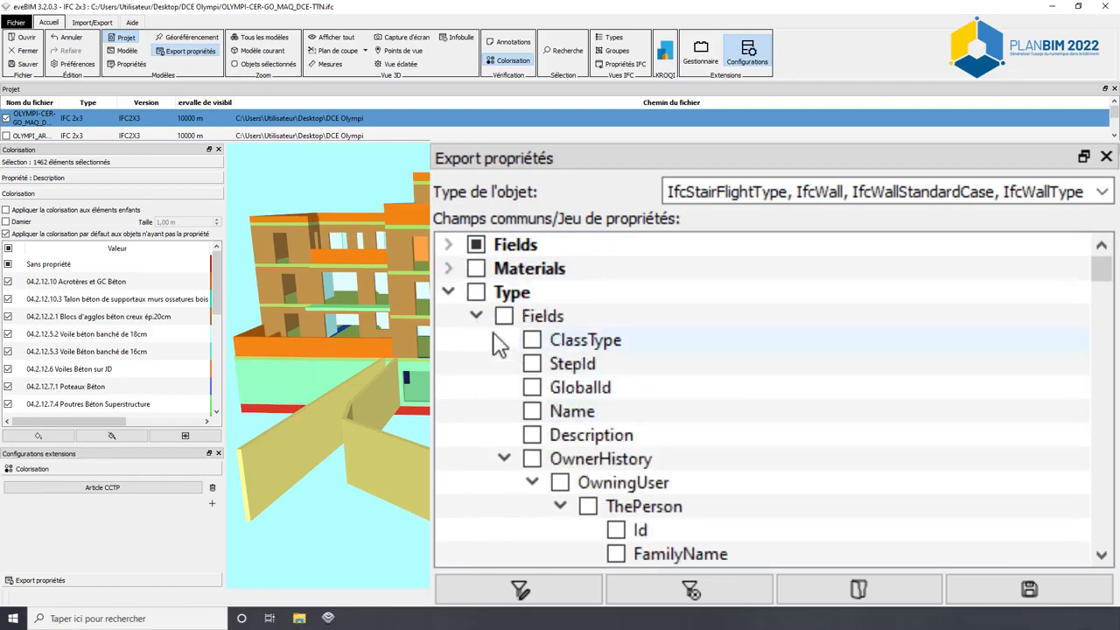
click(532, 411)
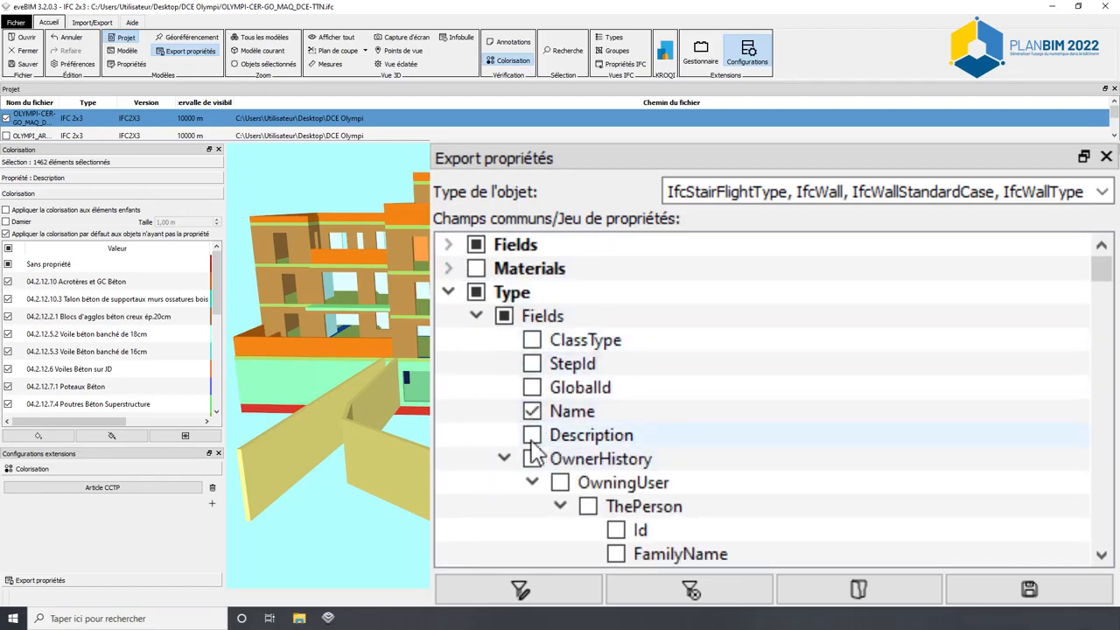
click(532, 434)
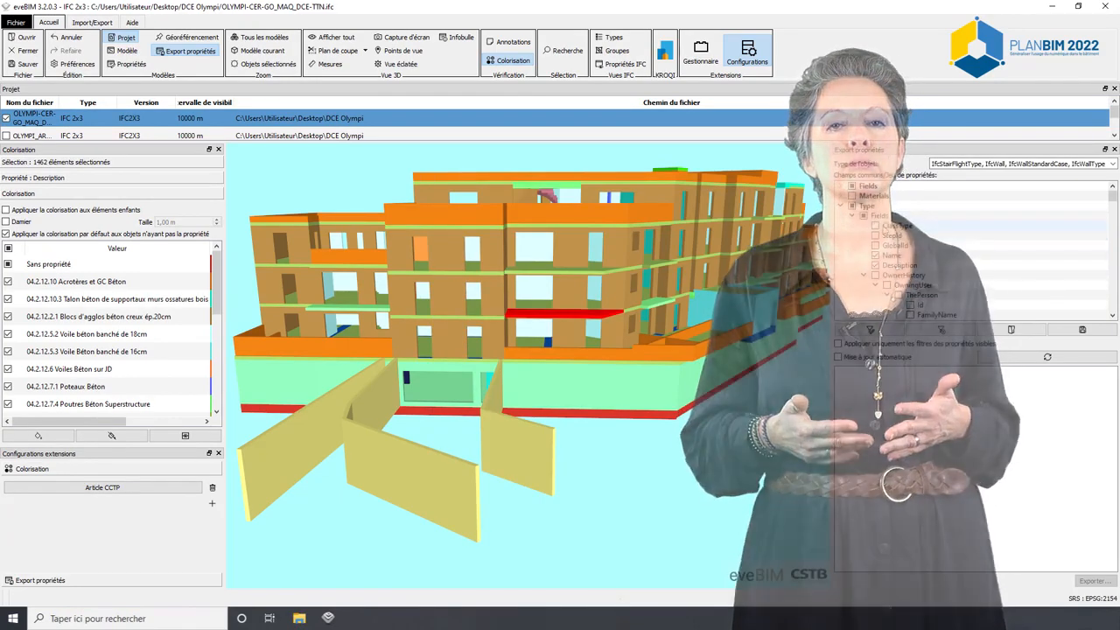
scroll(849, 217, down, 5)
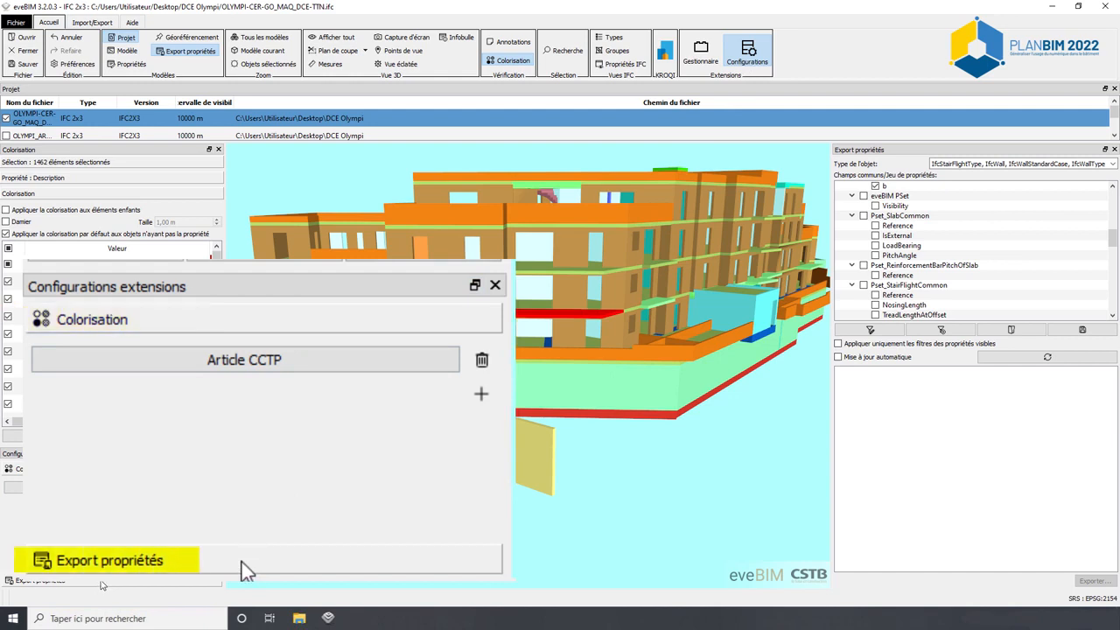
Save the current property export settings as a new extension configuration named config GO.
click(100, 583)
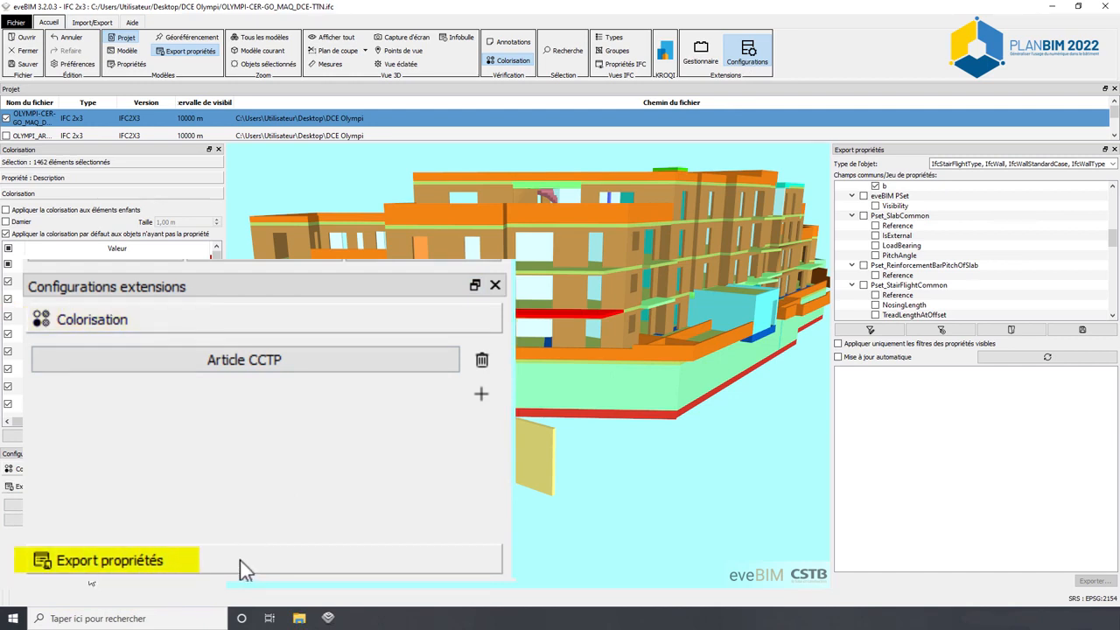
click(243, 568)
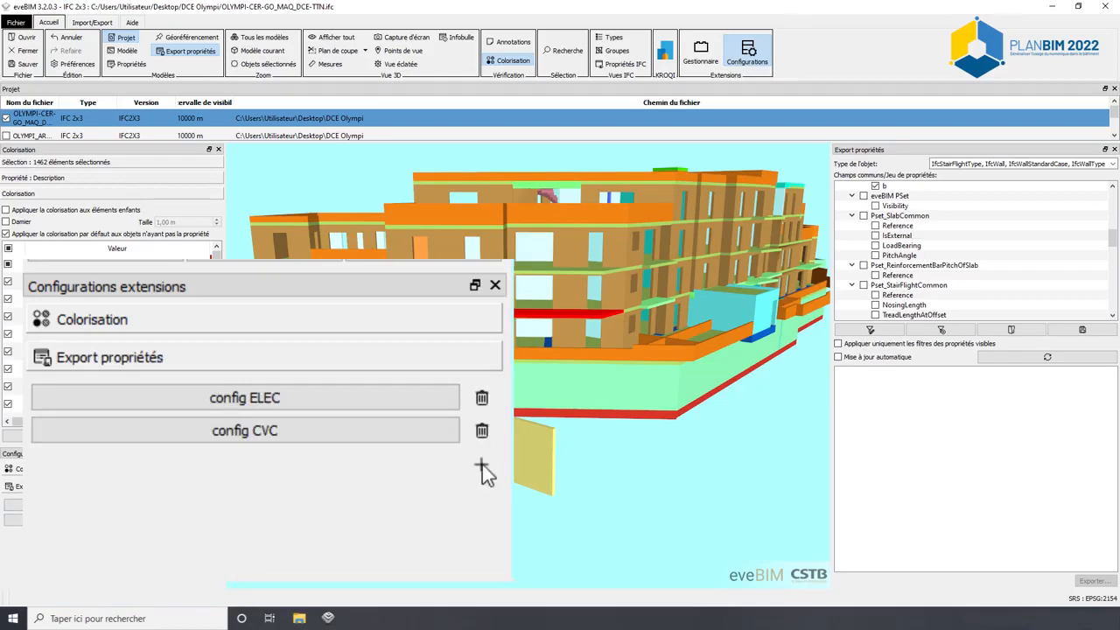
click(213, 539)
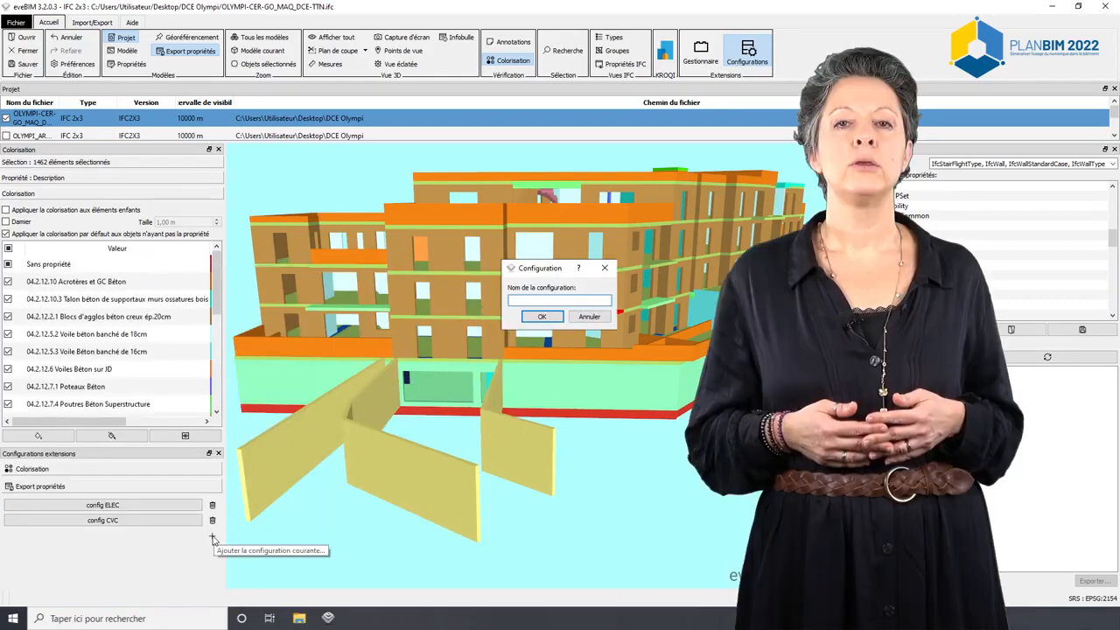
text(cong)
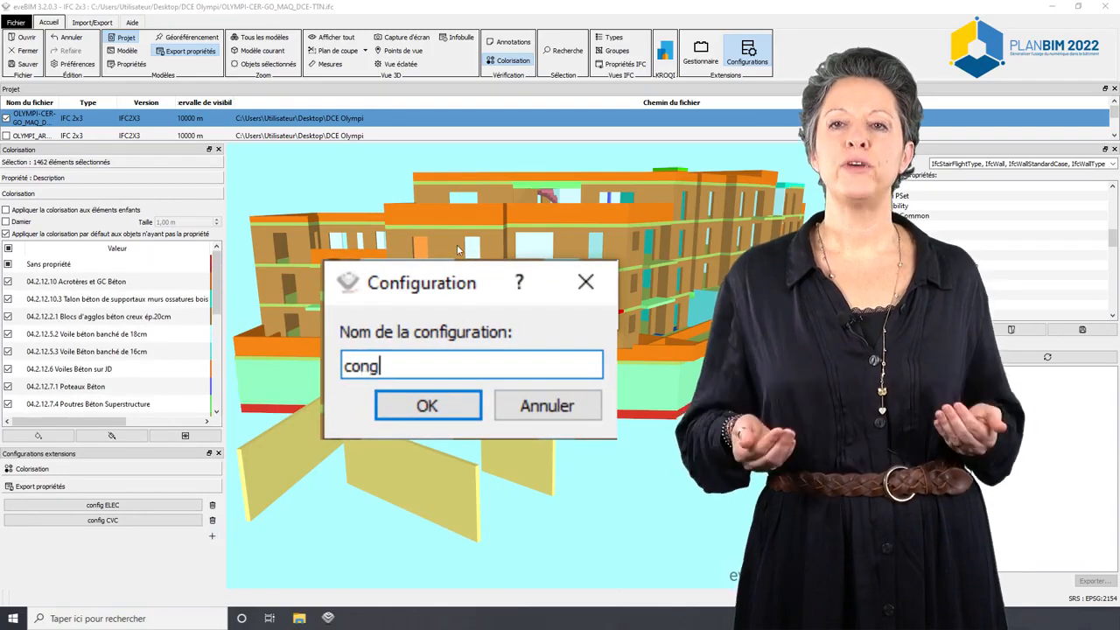
key(BackSpace)
text(f)
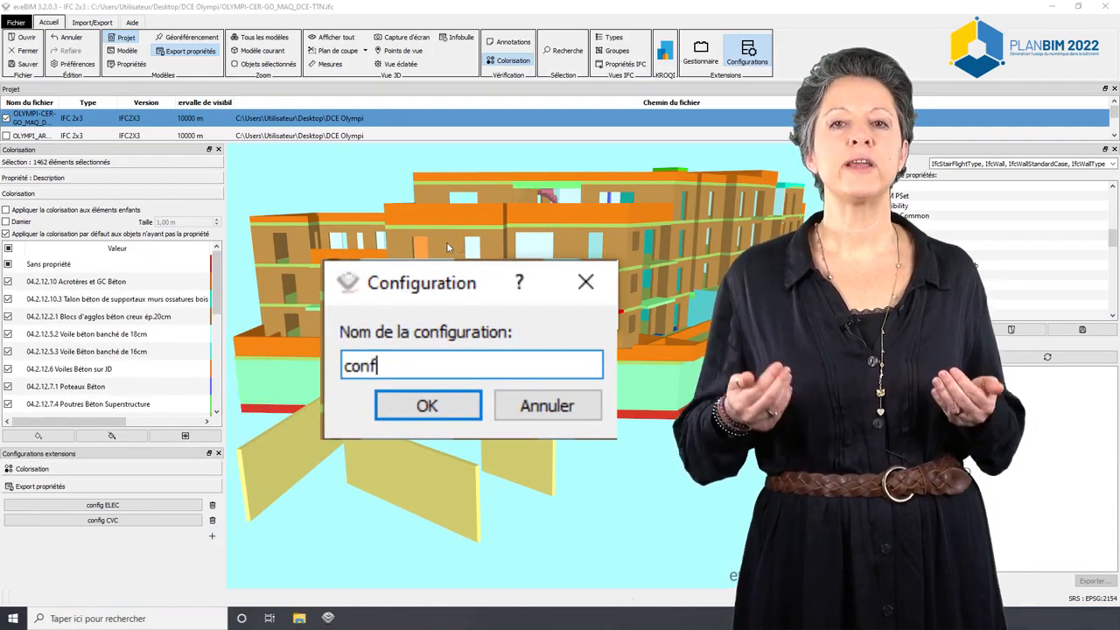
text(ig G)
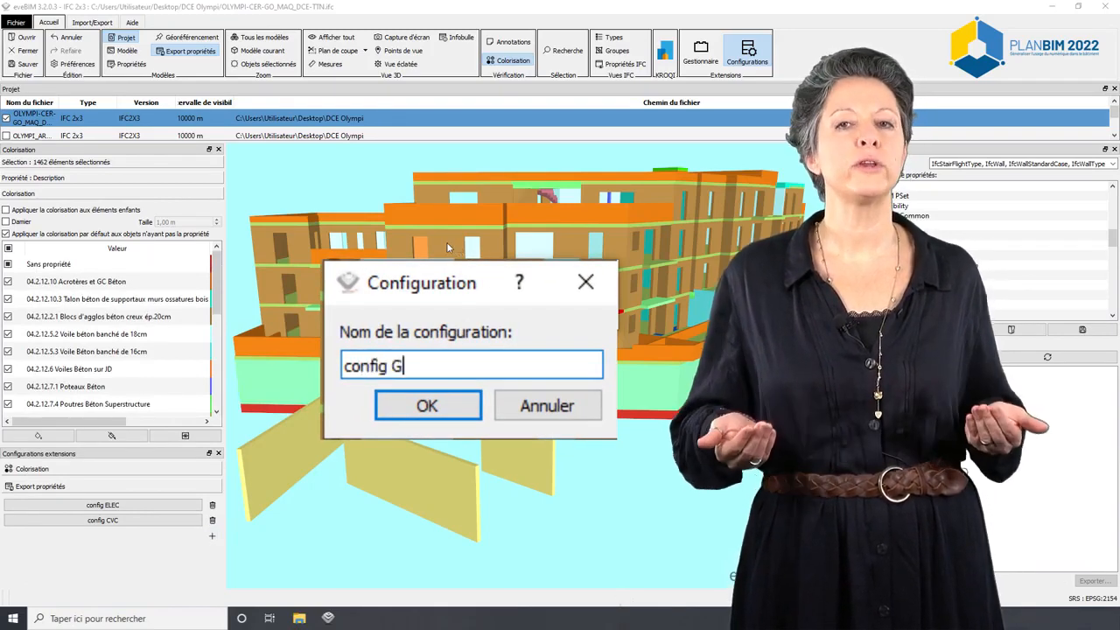
text(O)
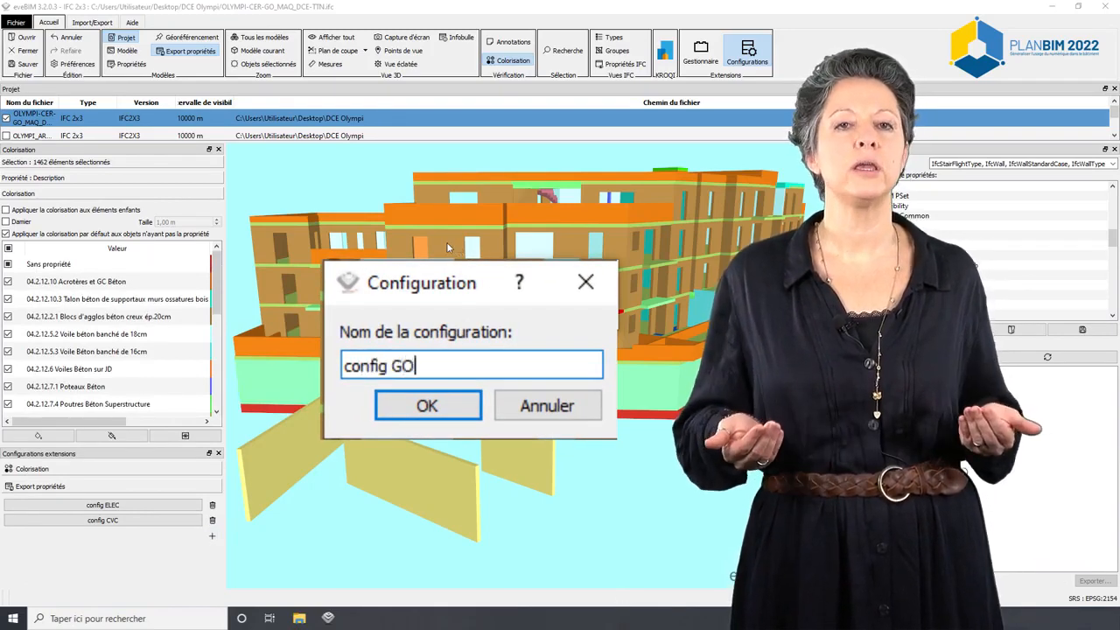
click(411, 418)
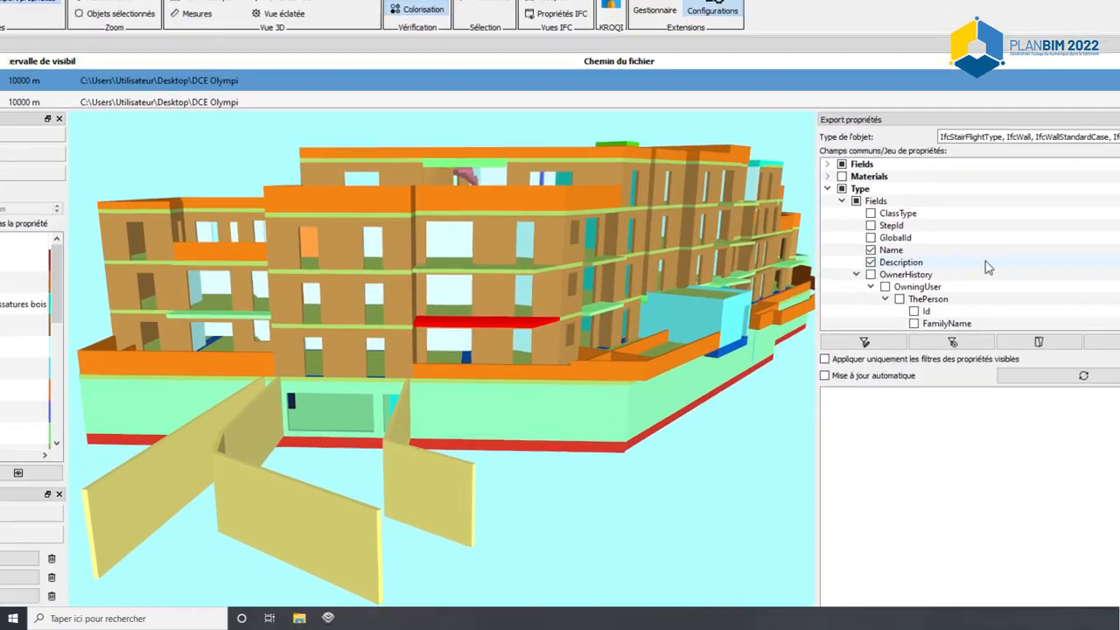
Filter the type's Description field to values containing 04.2.12.10.
double_click(971, 265)
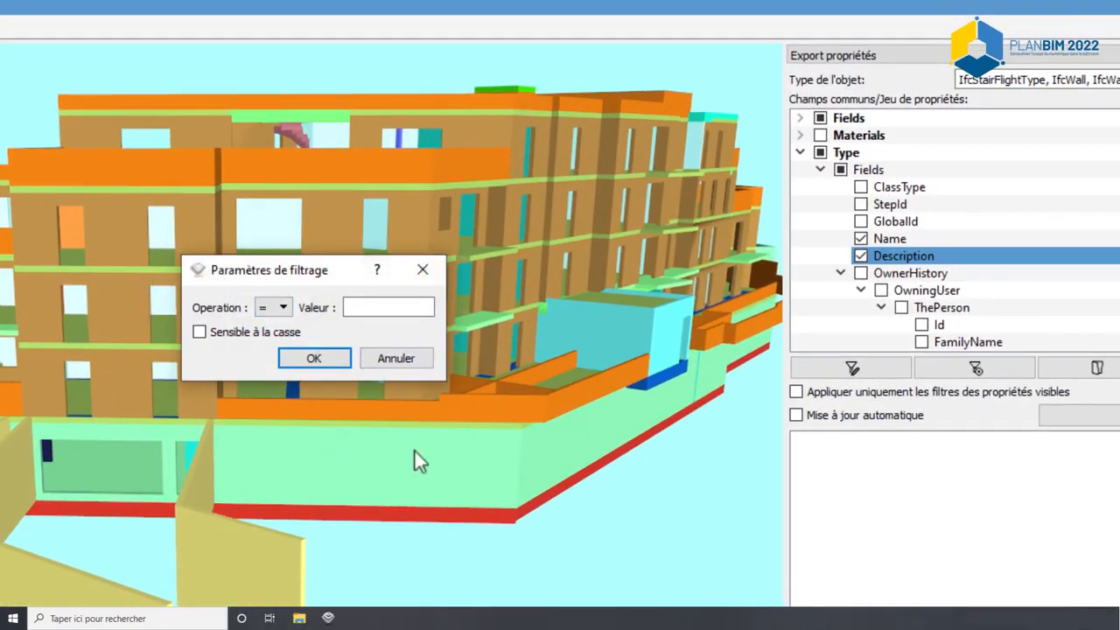
click(282, 308)
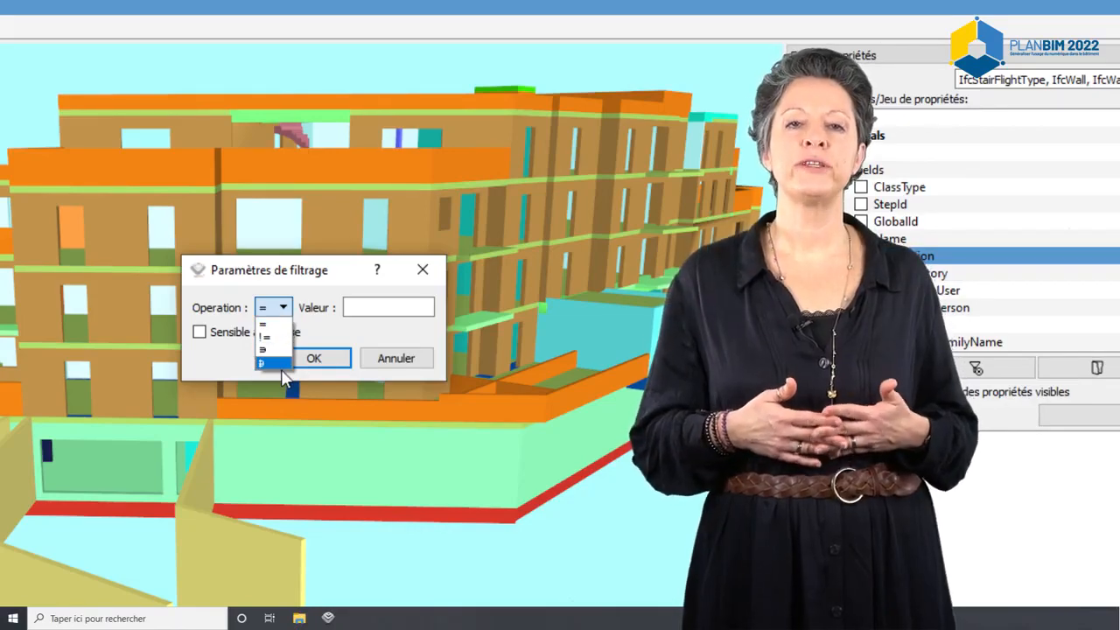
click(273, 363)
click(354, 308)
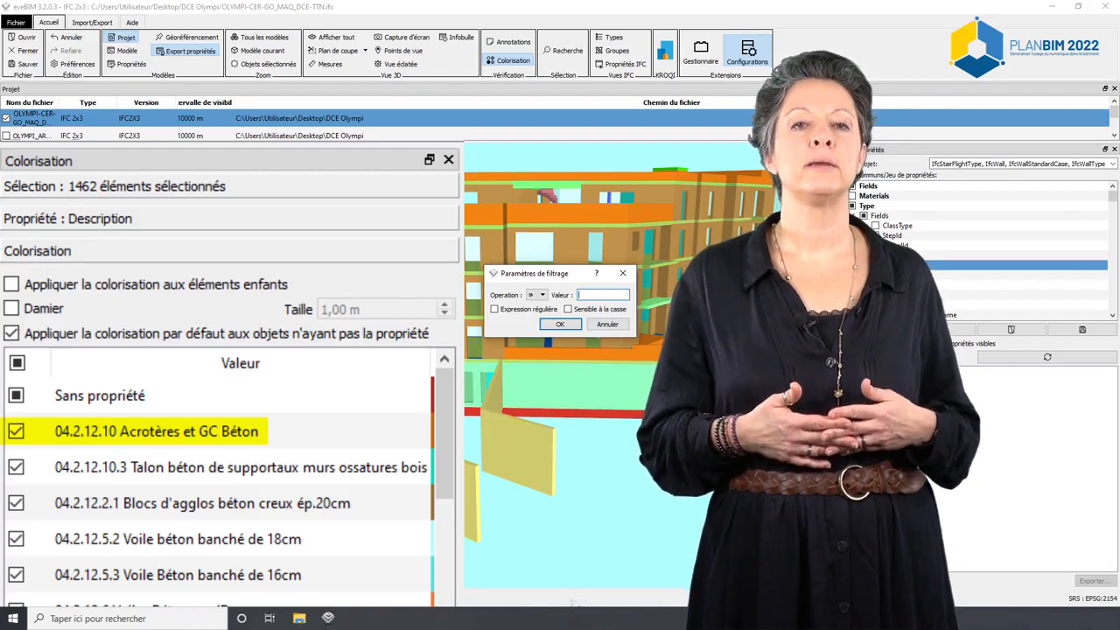
text(04.)
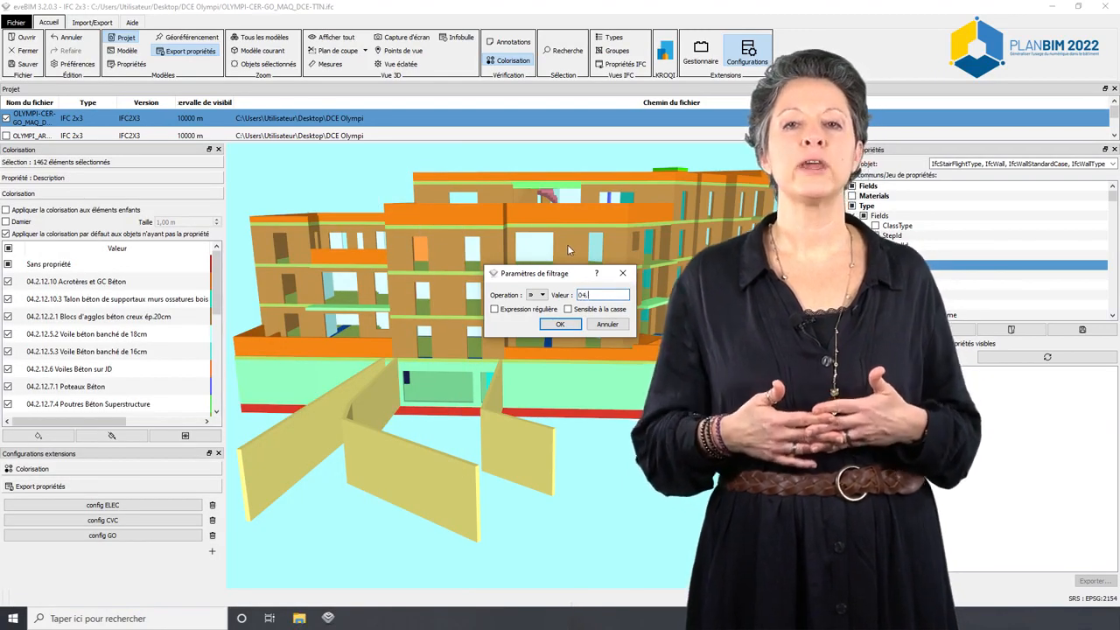
text(2)
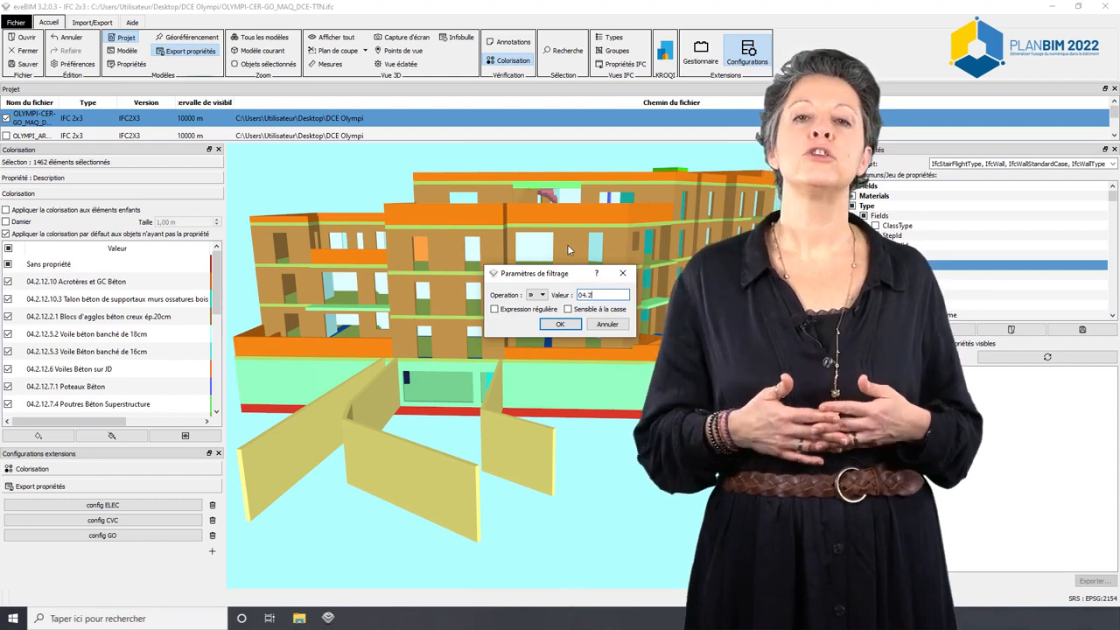
text(.12.10)
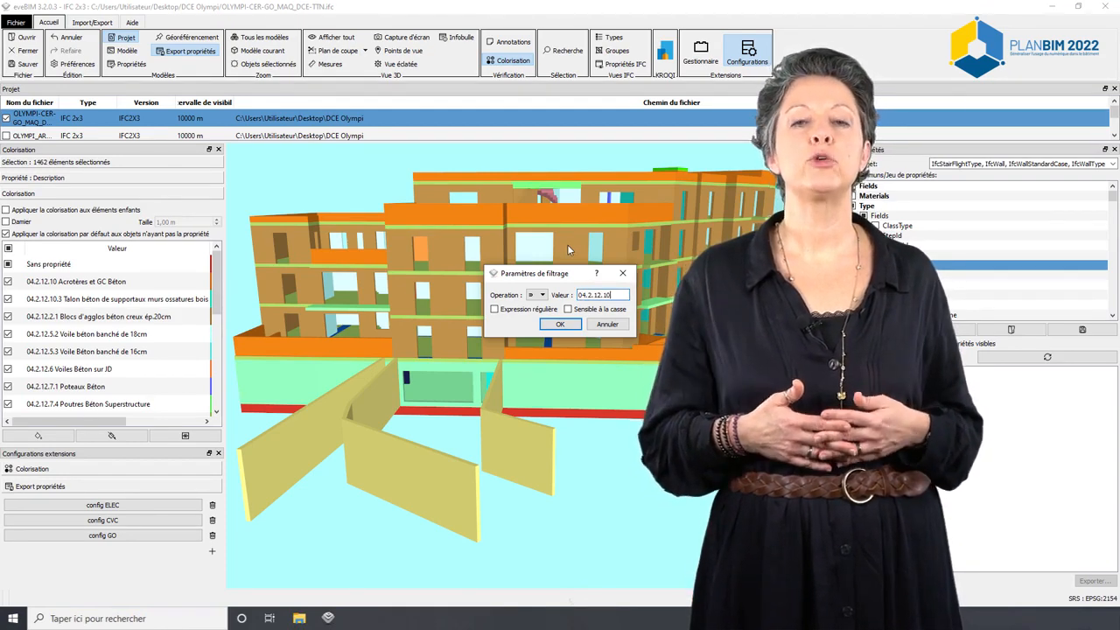
click(557, 326)
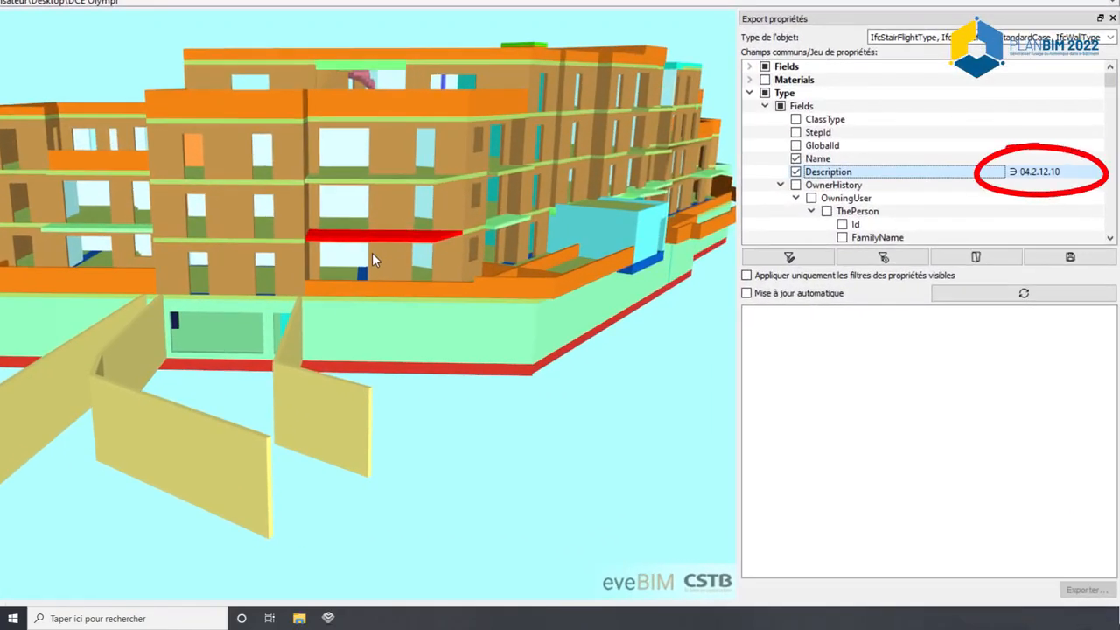
Generate the filtered property table and export it to the desktop as the Excel file export GO.
click(1007, 296)
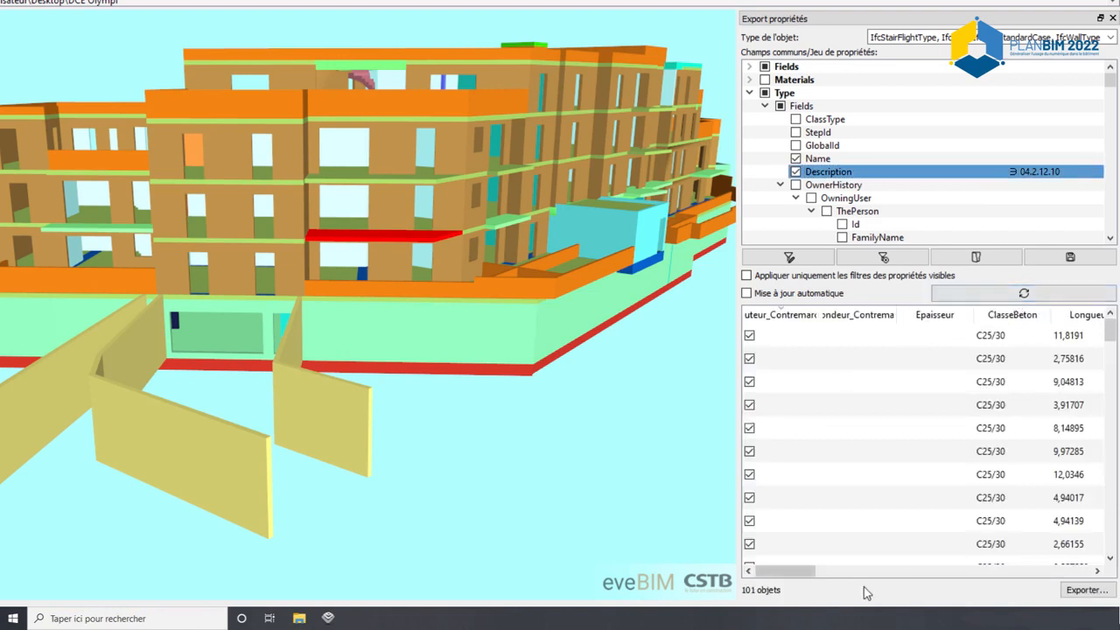
drag(793, 572, 987, 581)
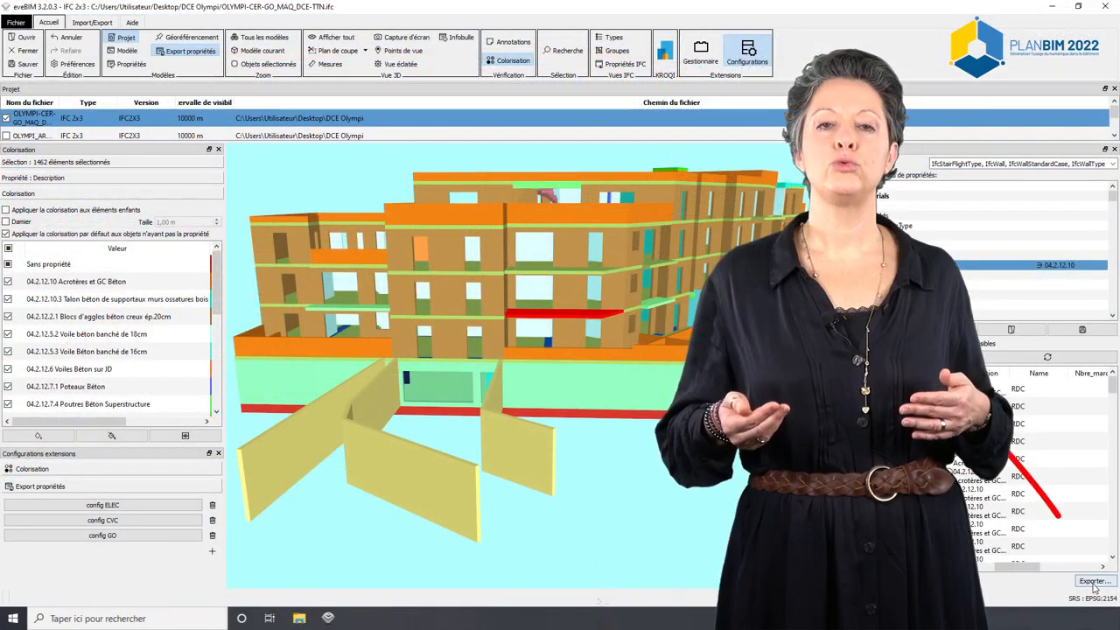
click(1093, 581)
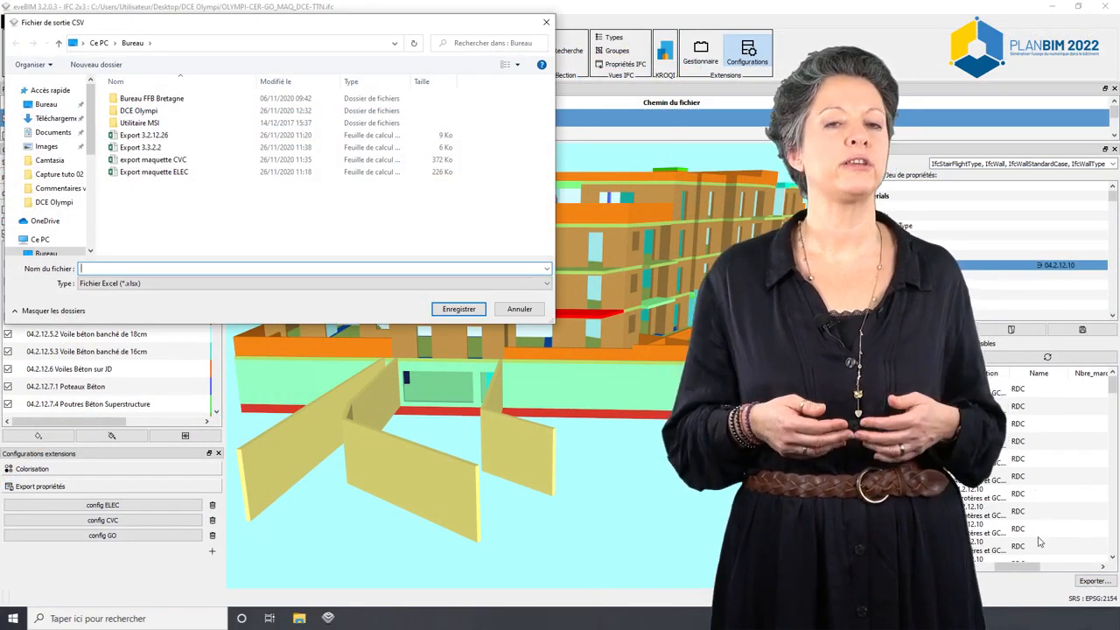
text(e)
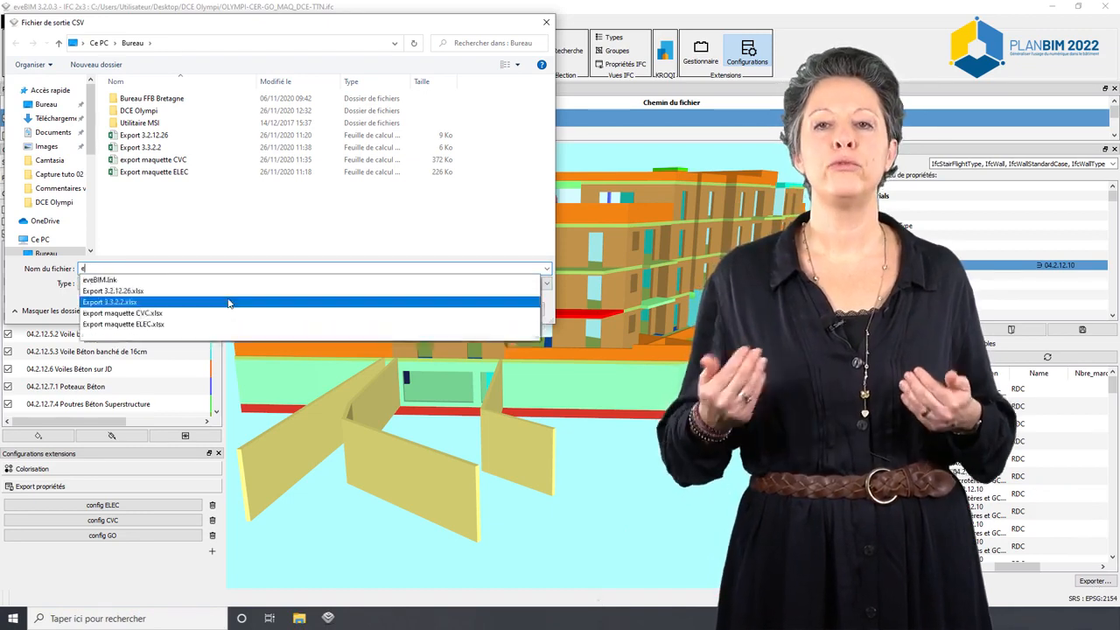
text(xport GO)
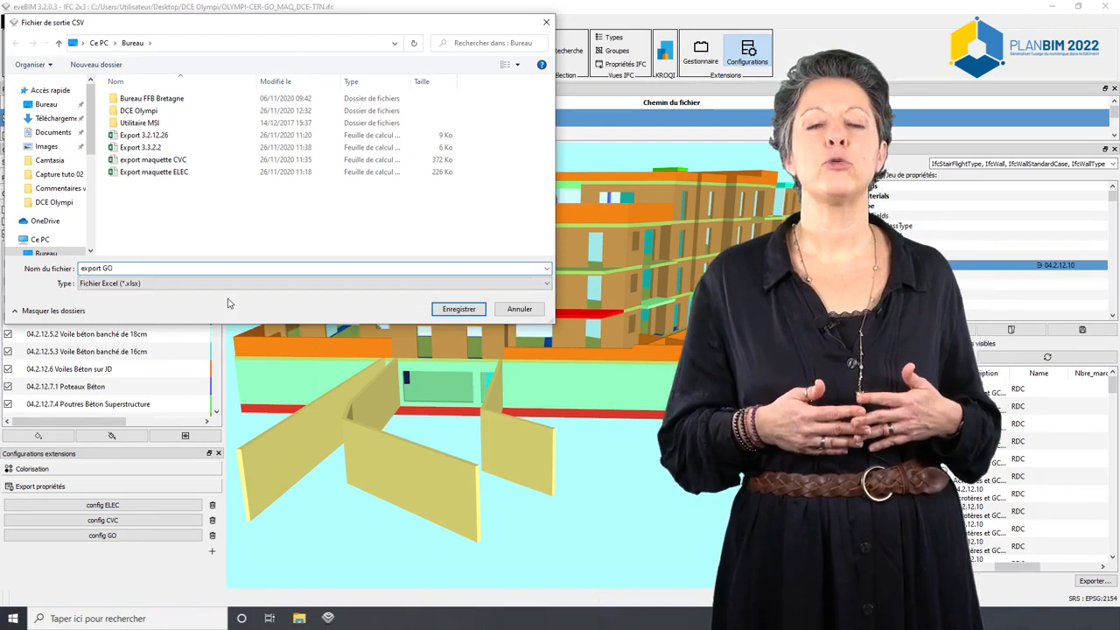
click(457, 309)
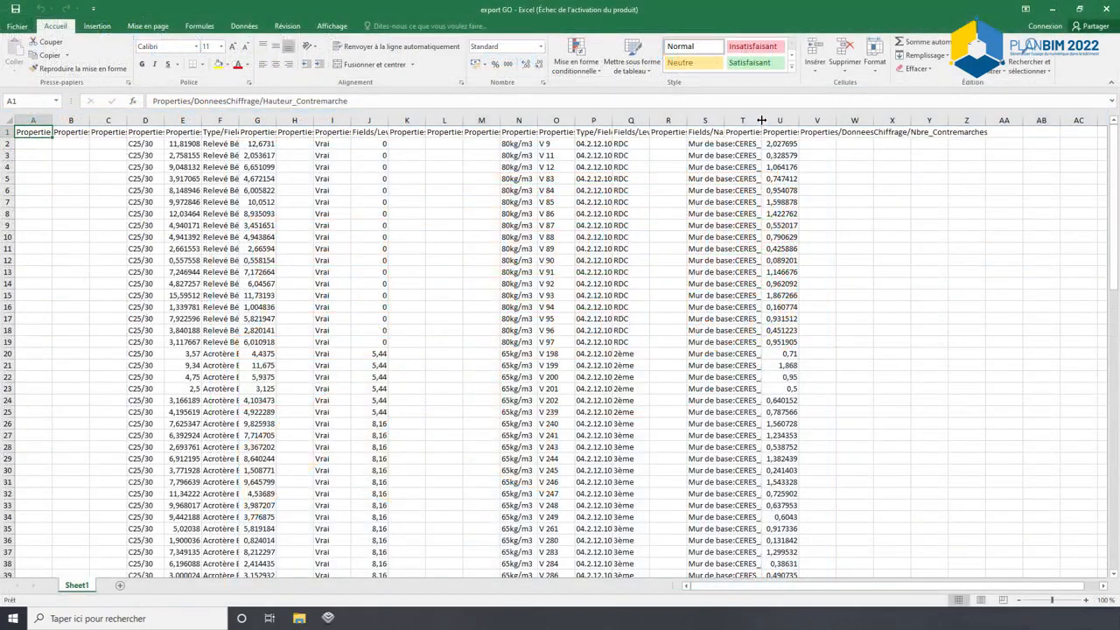
Widen columns T, P and G in the exported Excel workbook export GO.
drag(762, 120, 844, 120)
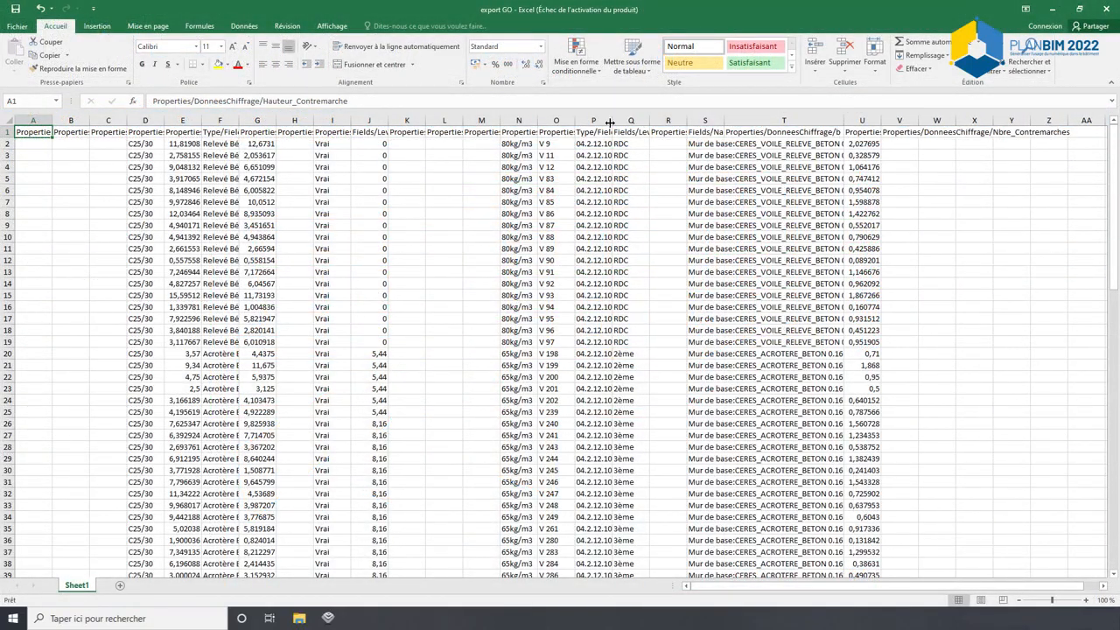
drag(612, 120, 675, 120)
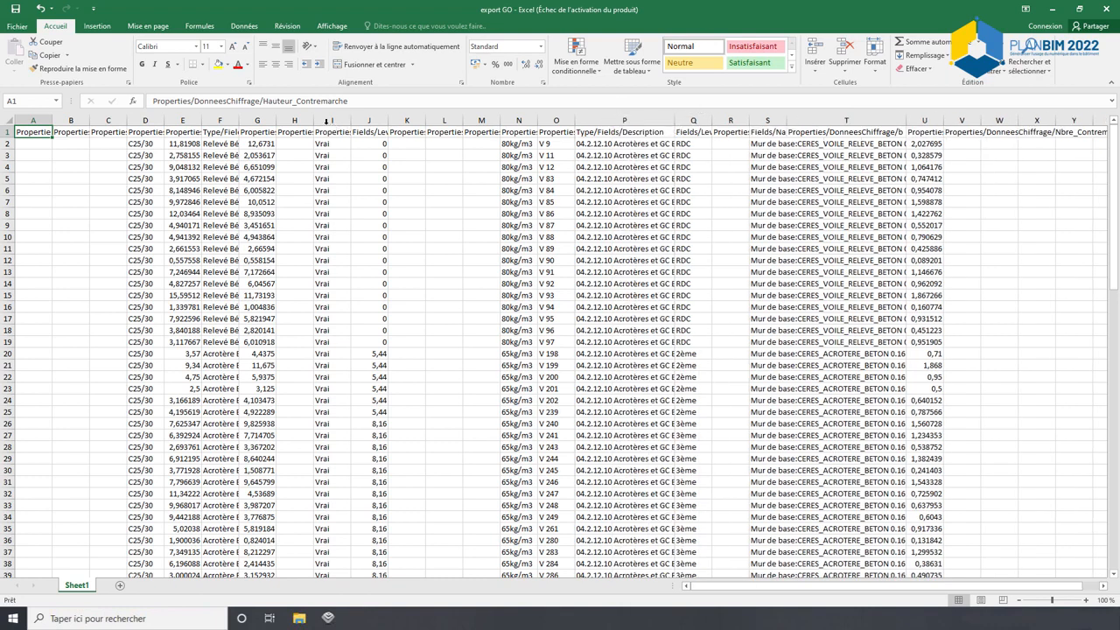
drag(277, 120, 311, 120)
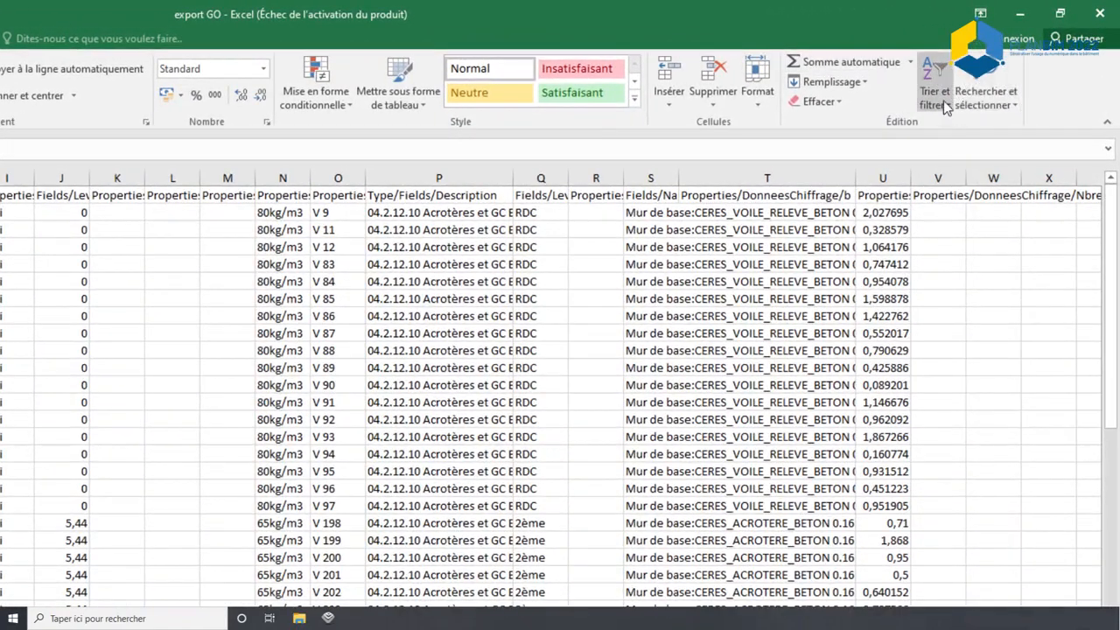
Add filters to the header row, show only the 04.2.12.10.3 Talon béton entries in the Type/Fields/Description column, and widen that column.
click(1001, 73)
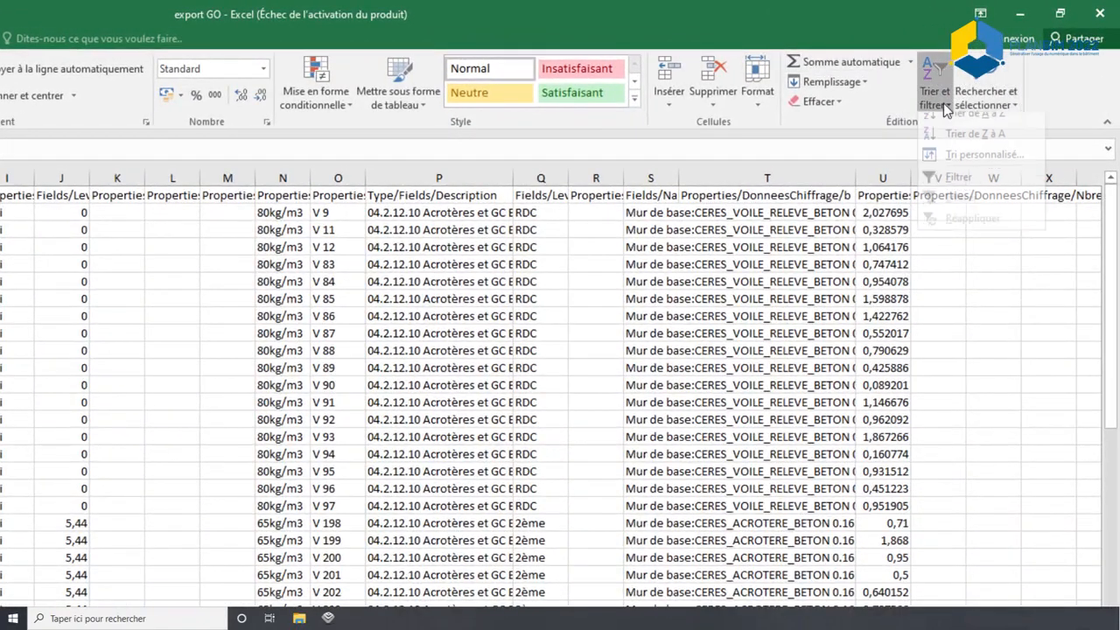
click(953, 177)
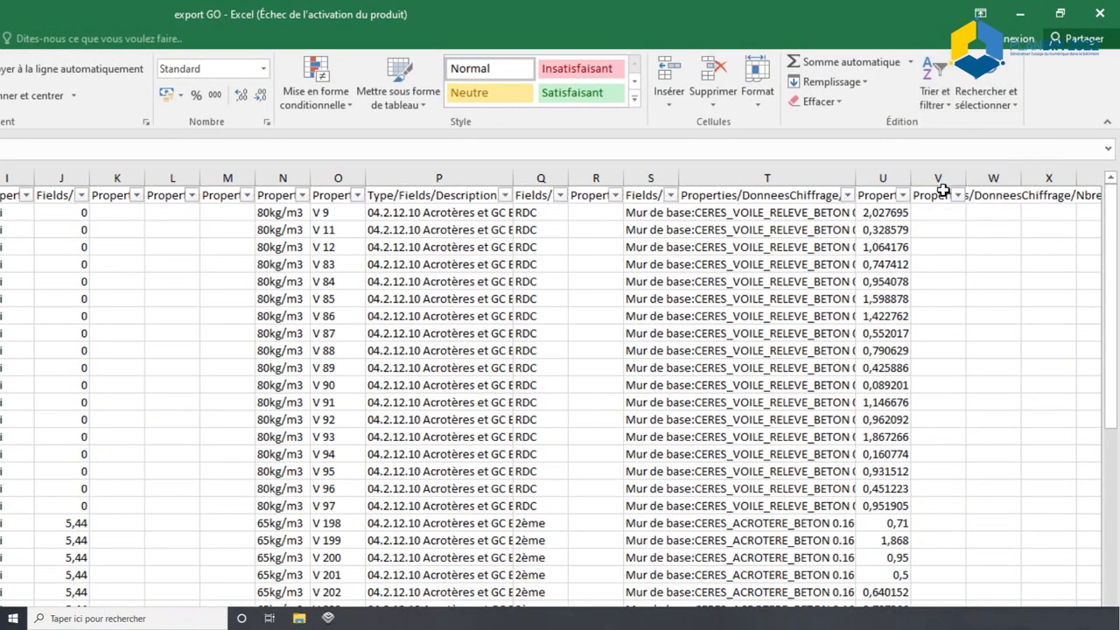
click(504, 195)
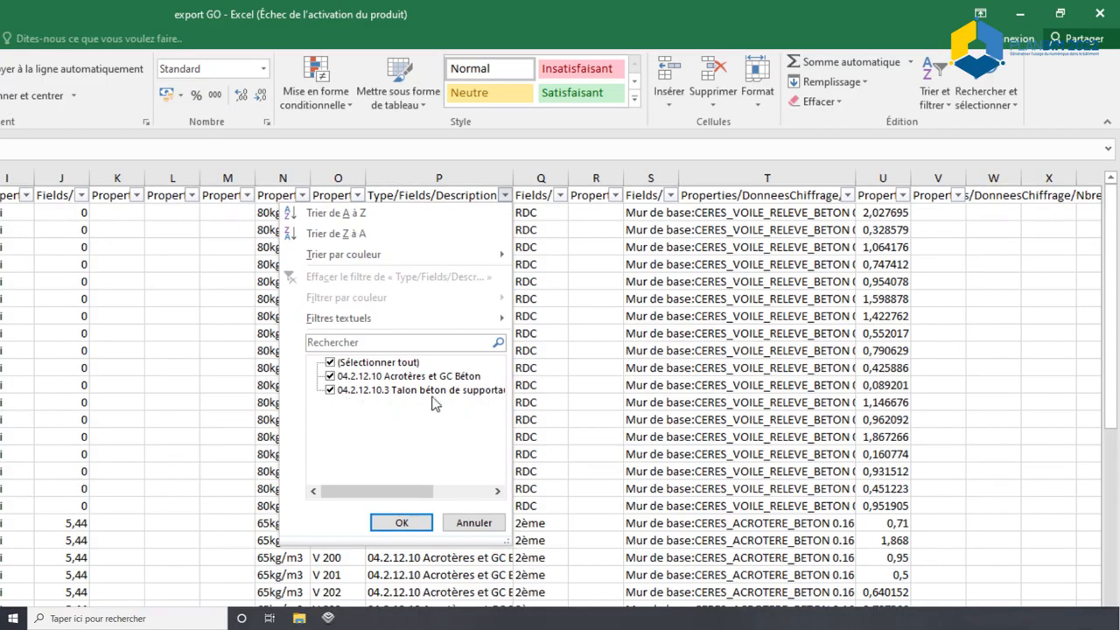
click(330, 364)
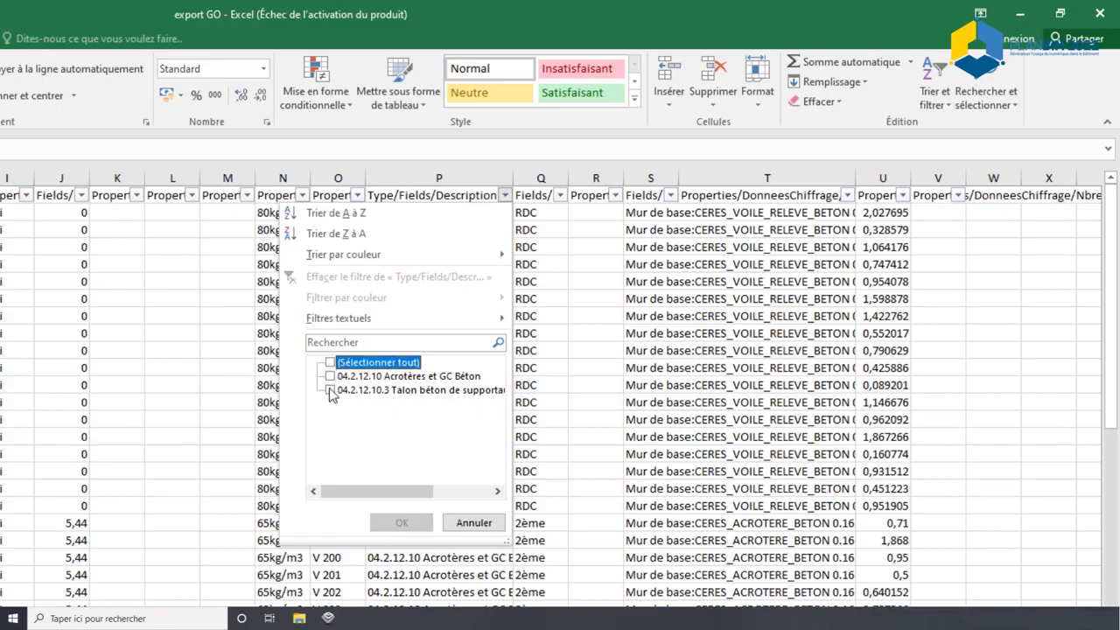
click(330, 391)
click(405, 523)
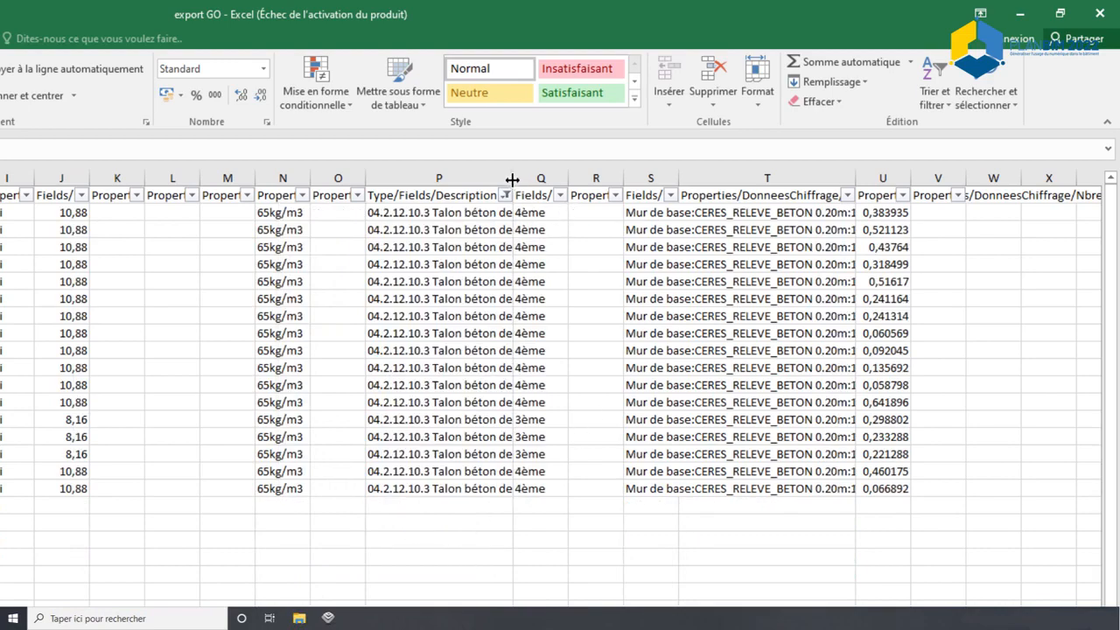
drag(512, 178, 587, 192)
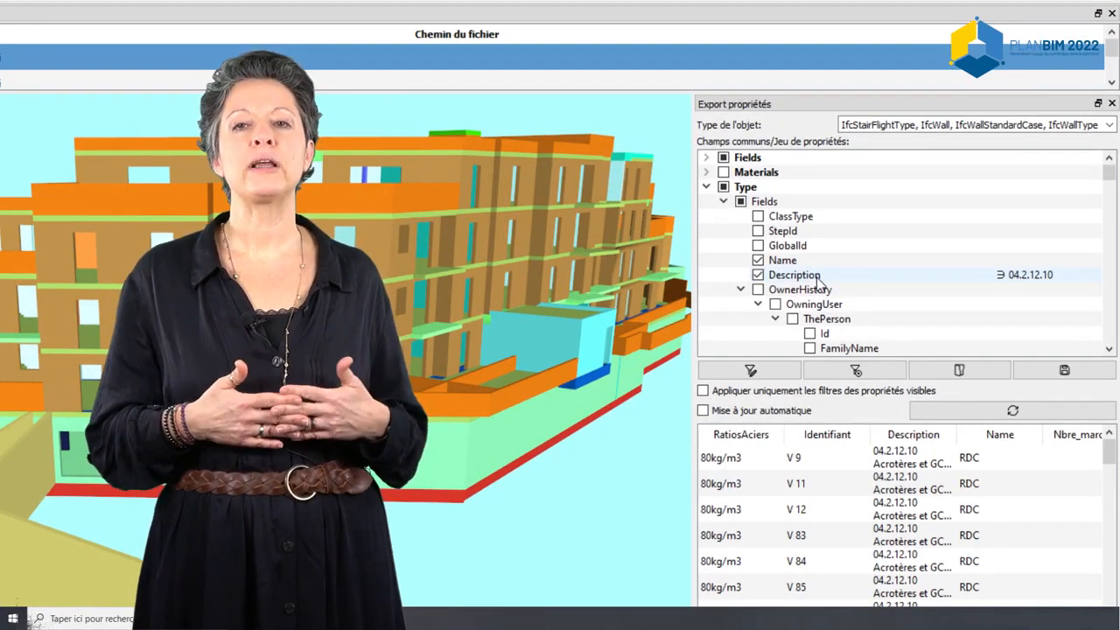
Switch back to eveBIM and remove the filter from the type's Description field.
click(816, 277)
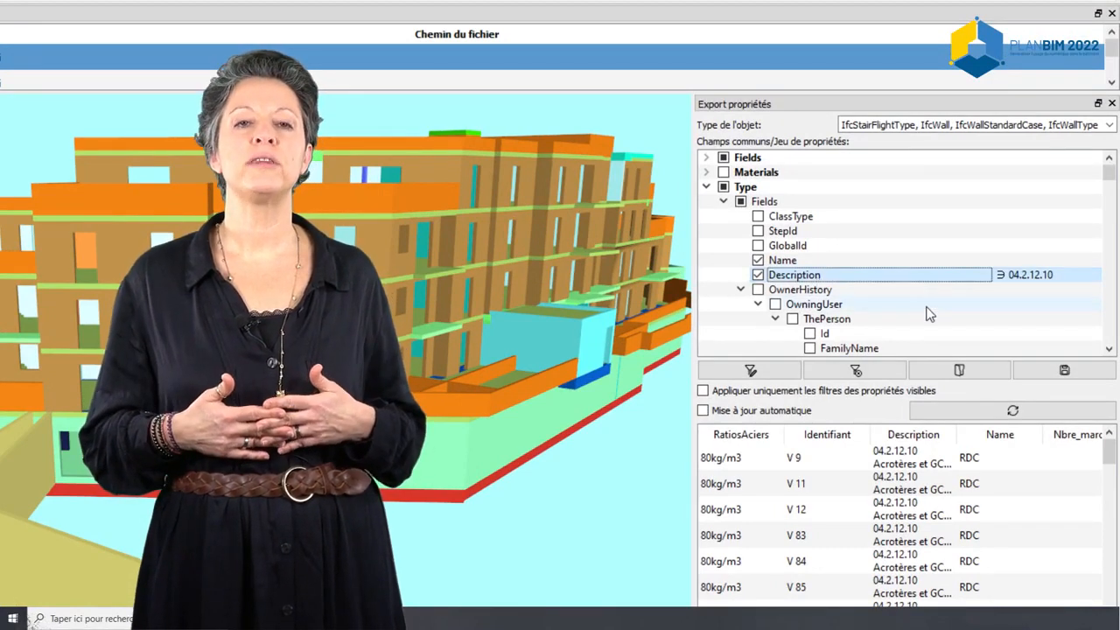
click(869, 368)
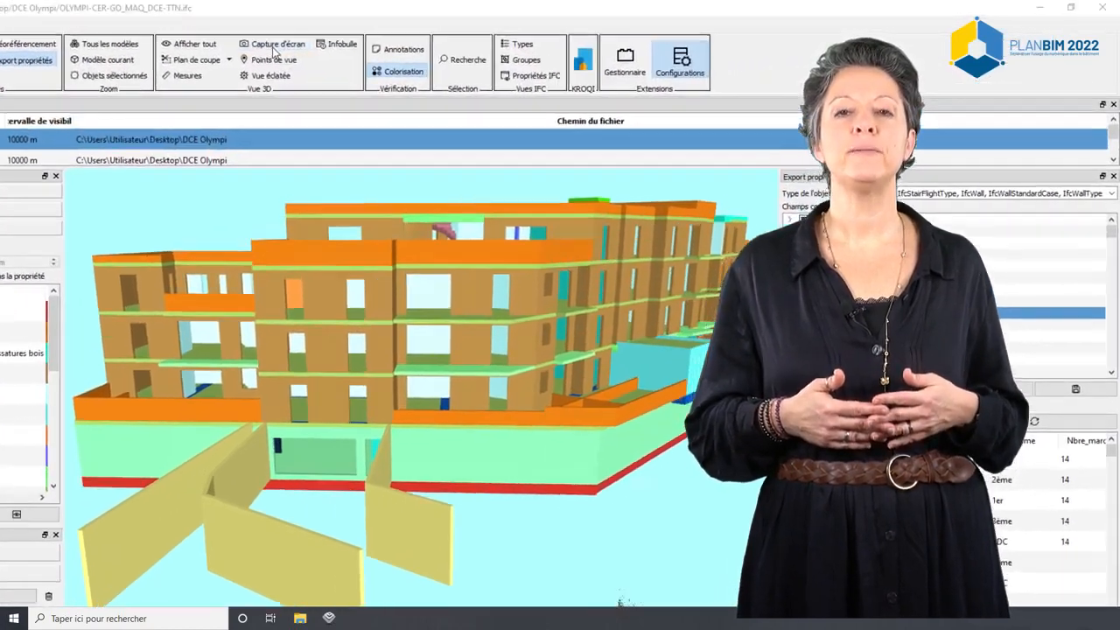
Take a screen capture of the colorised 3D view.
click(394, 39)
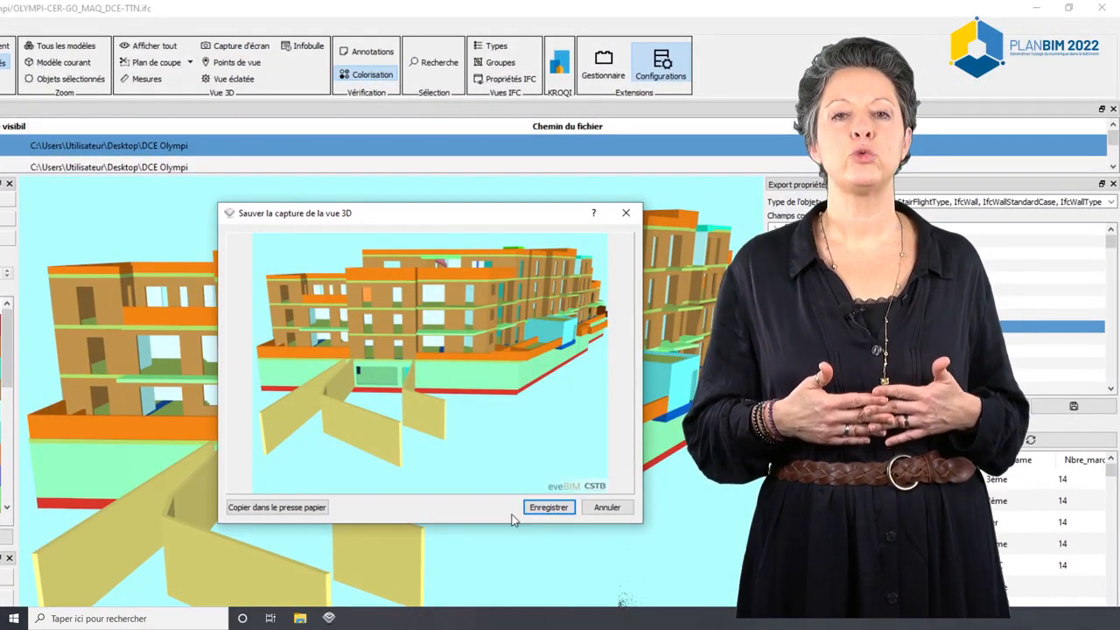